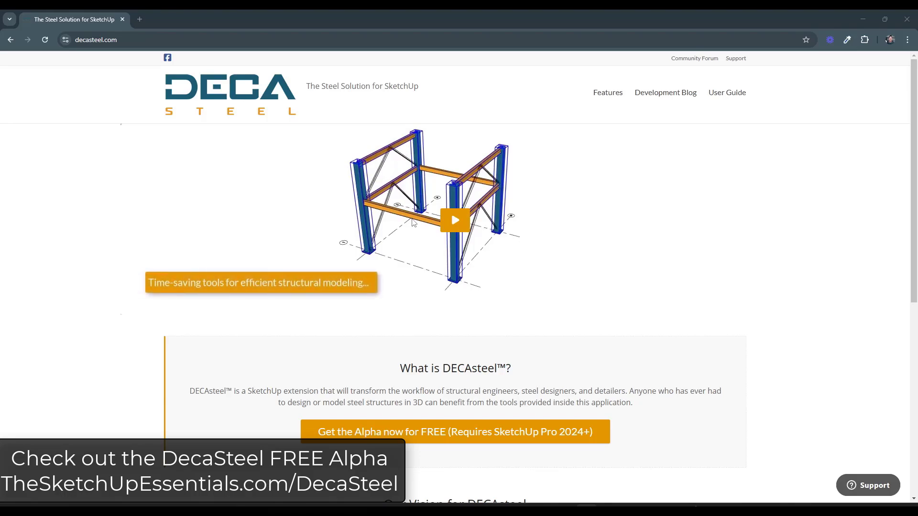
Step: Look over the DECAsteel home page, request the free Alpha, and accept its End-User License Agreement
scroll(446, 270, down, 3)
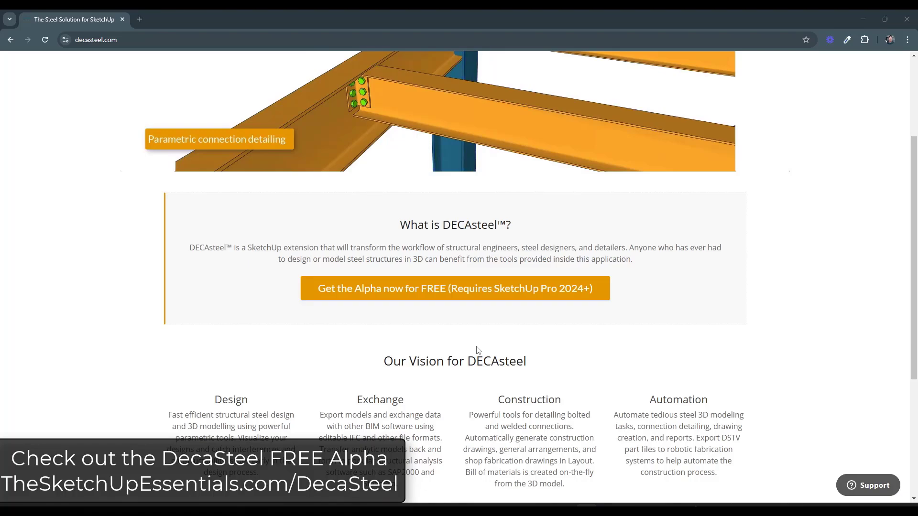
scroll(254, 196, up, 3)
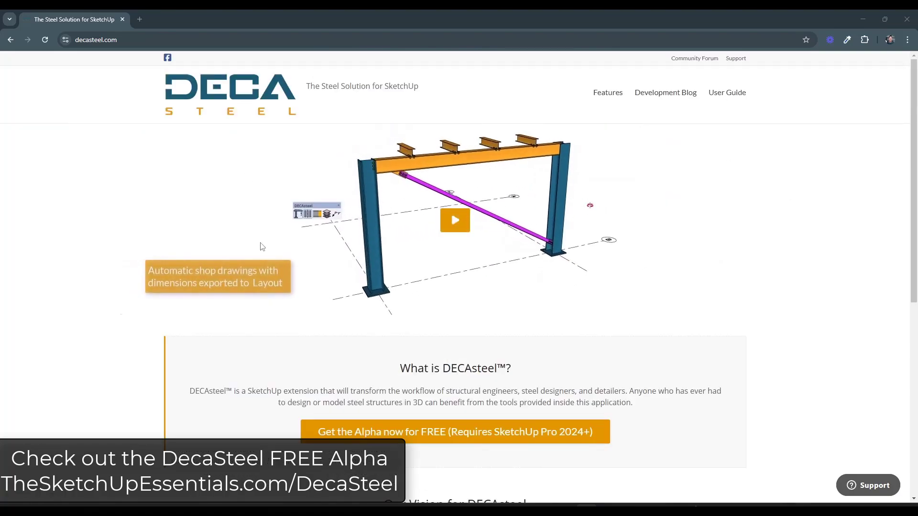
scroll(275, 244, down, 1)
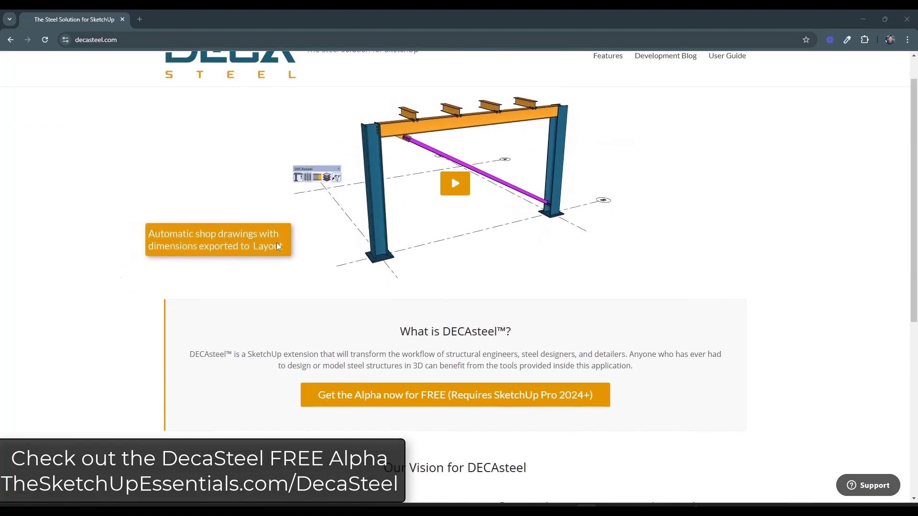
click(395, 387)
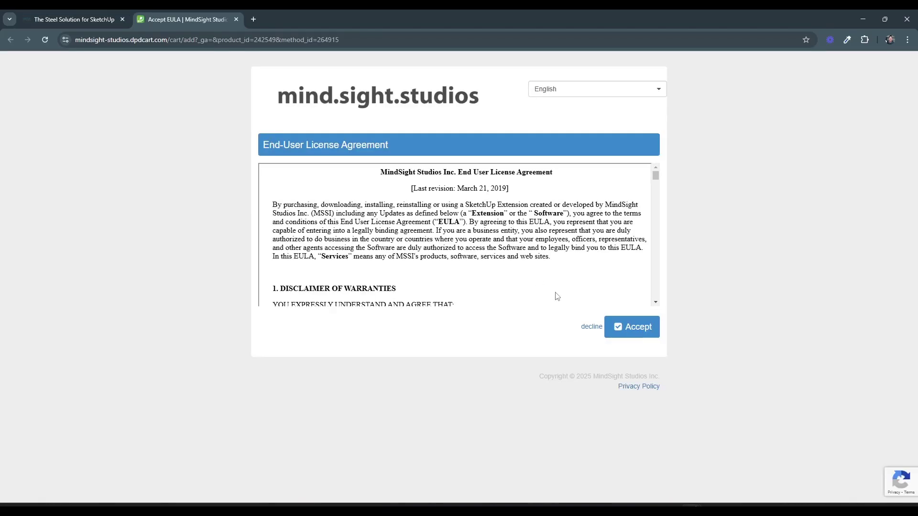
click(639, 330)
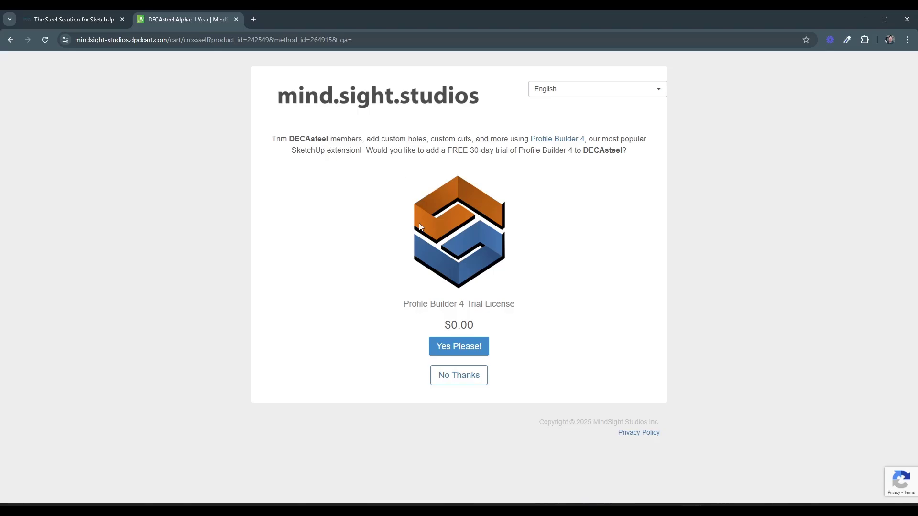
Step: Decline the Profile Builder 4 trial and add the AISC (USA) steel profile library to the DECAsteel Alpha order
click(465, 382)
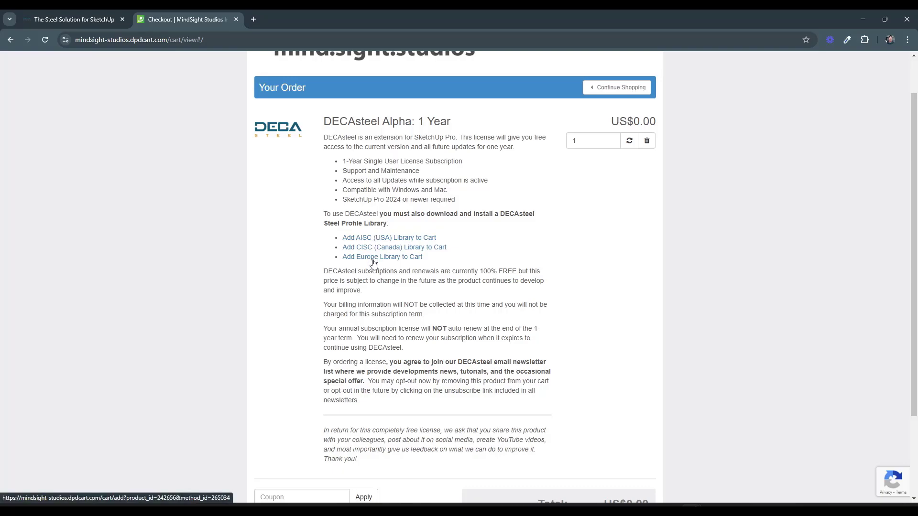
click(376, 242)
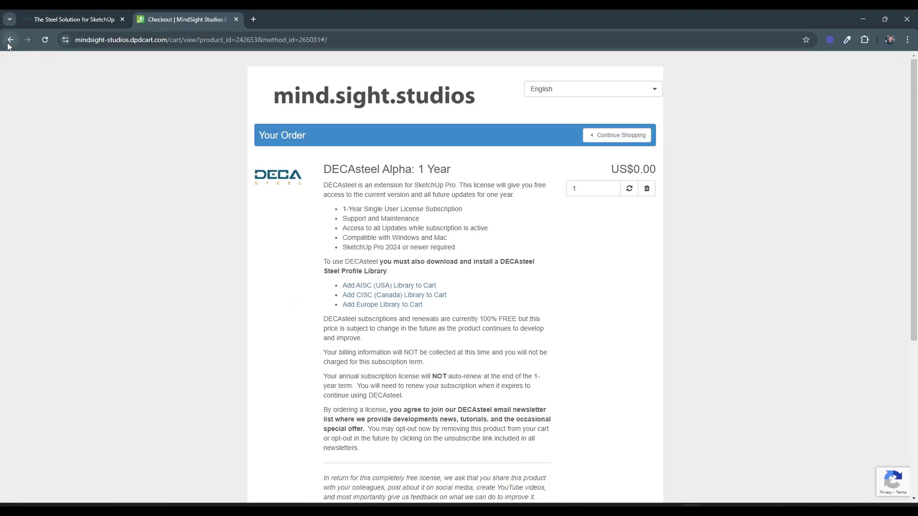
scroll(434, 235, down, 2)
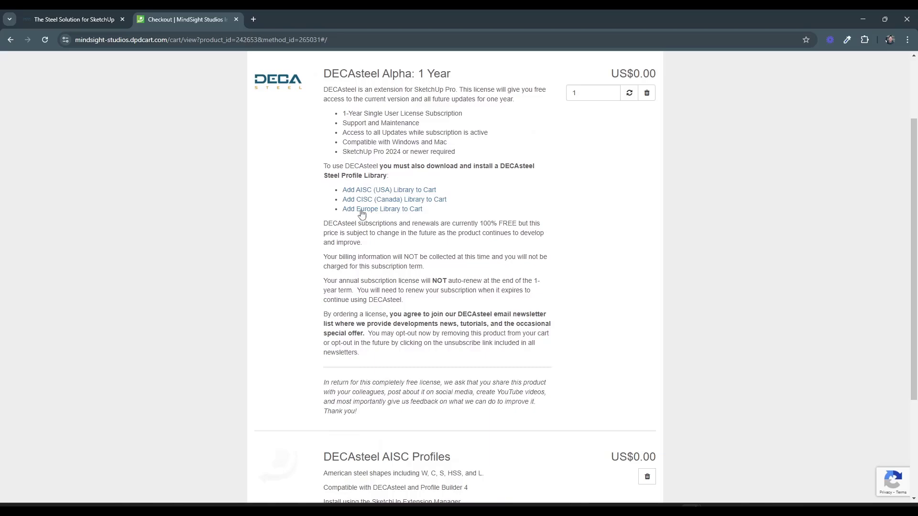
scroll(389, 217, down, 3)
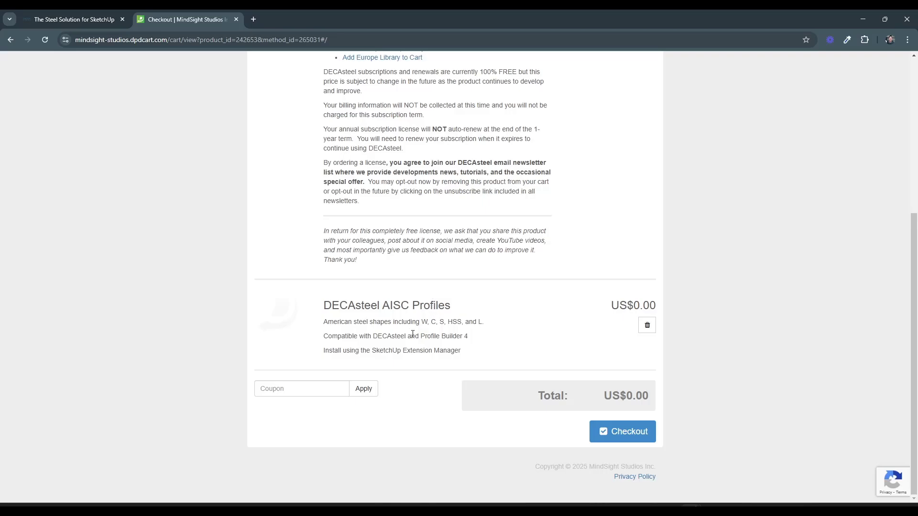
scroll(429, 337, up, 3)
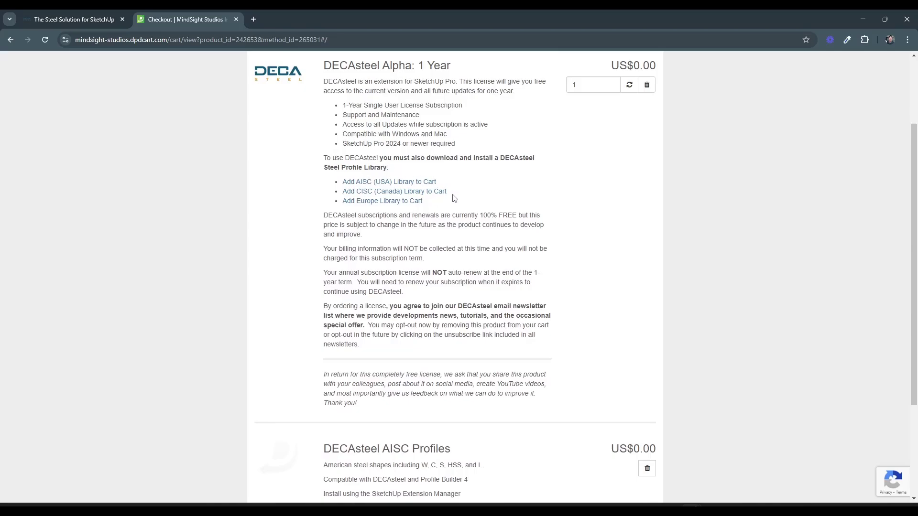
scroll(454, 199, down, 3)
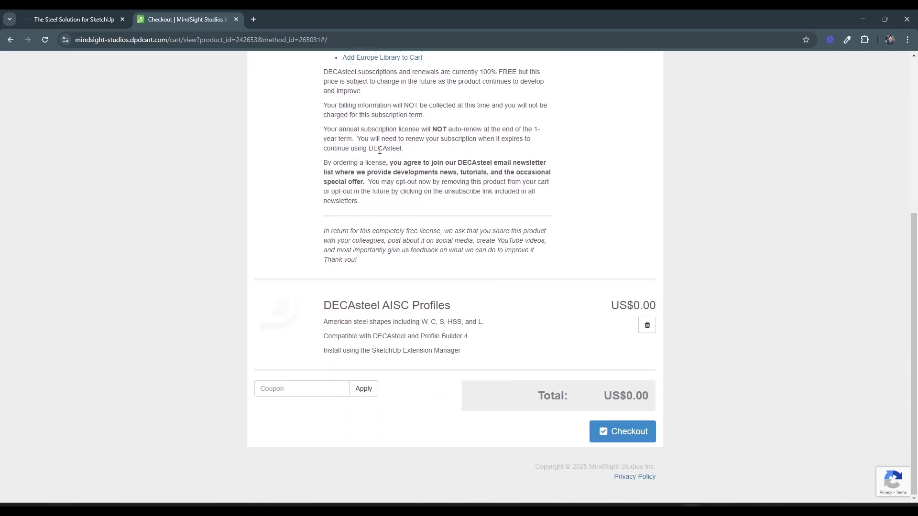
scroll(483, 188, up, 3)
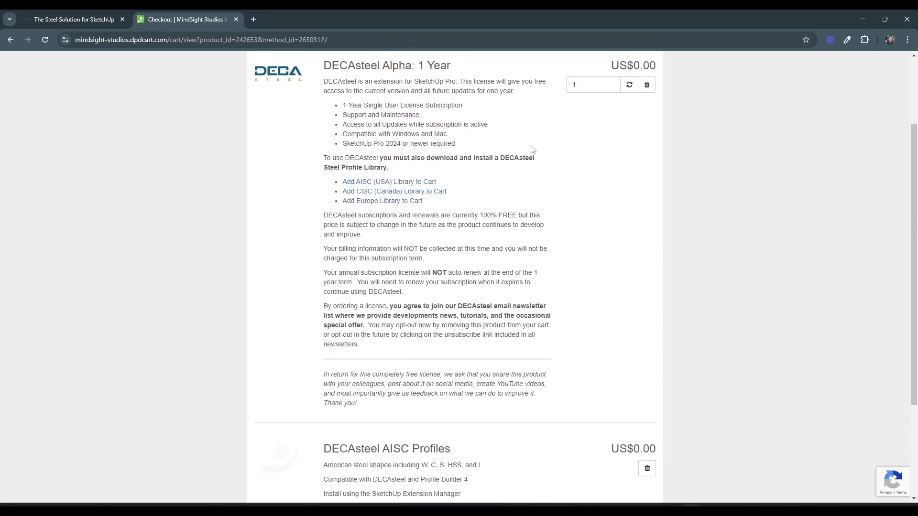
Step: Switch to SketchUp, bring up the Extension Manager, and start installing an extension
click(863, 18)
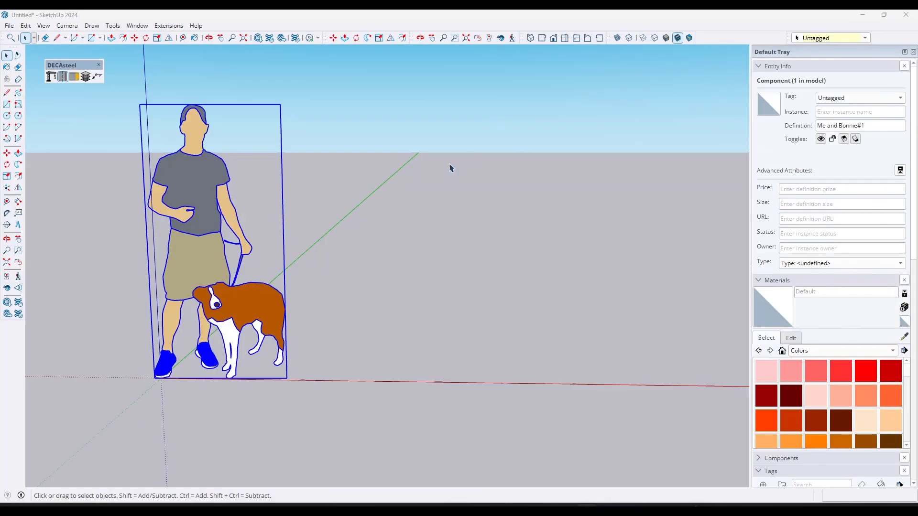
click(294, 38)
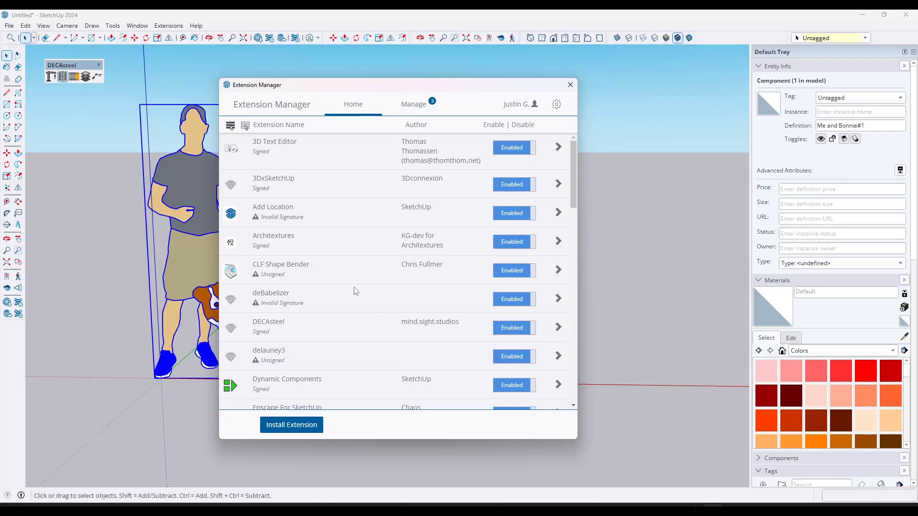
click(309, 430)
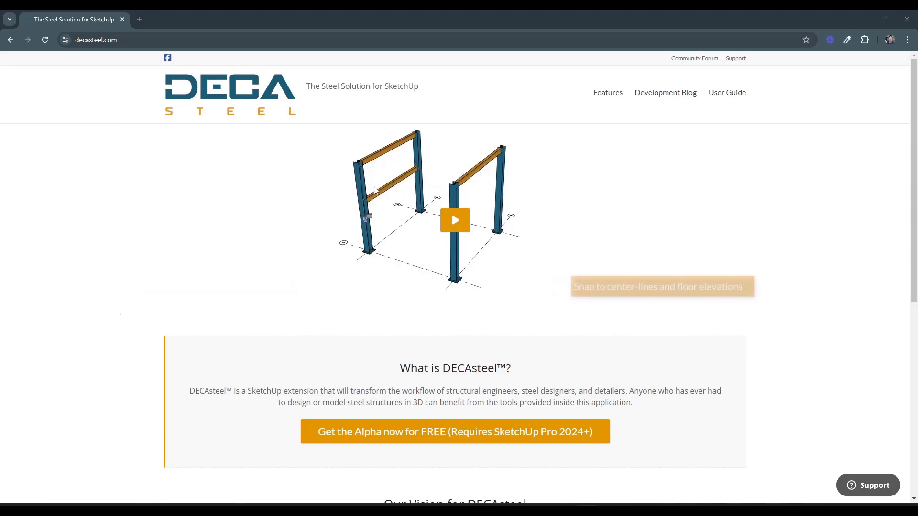
Step: Open the DECAsteel User Guide from the website and examine its article categories on grid lines, columns, beams and connections
click(739, 99)
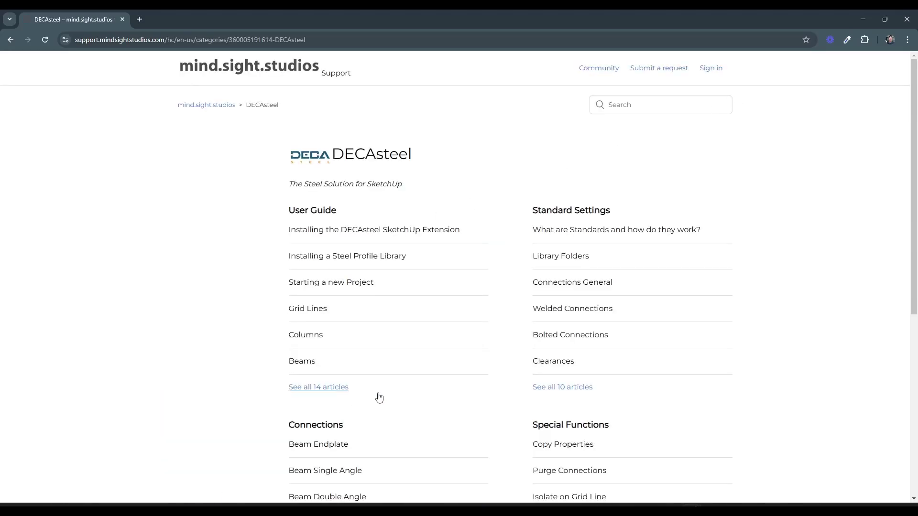
scroll(422, 372, down, 4)
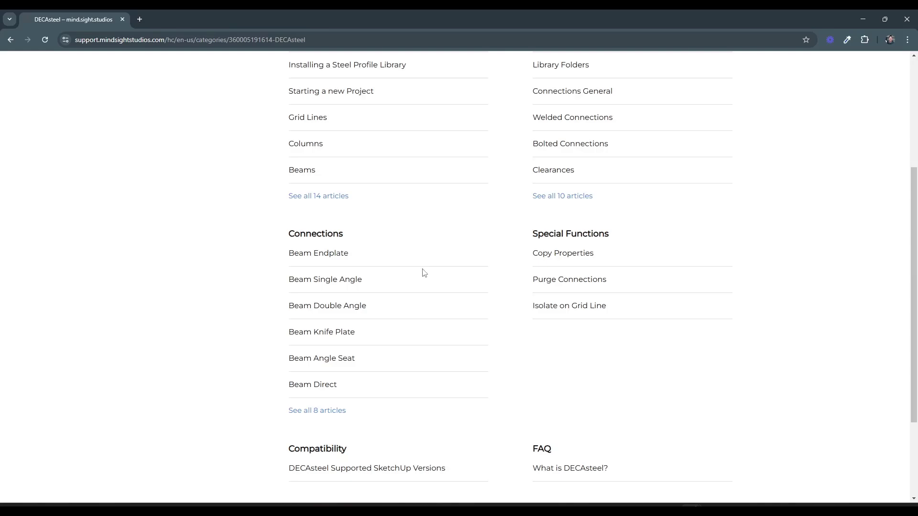
scroll(434, 298, up, 2)
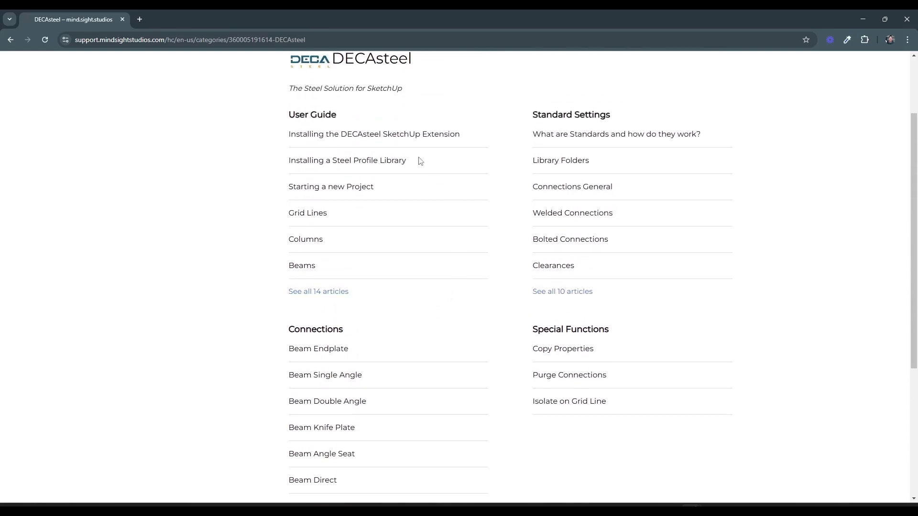
scroll(368, 196, up, 1)
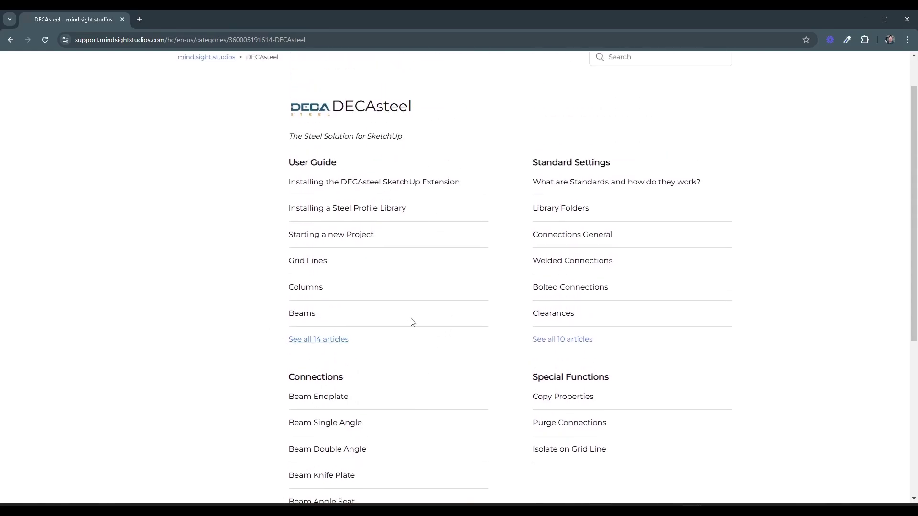
scroll(478, 301, down, 1)
scroll(519, 300, down, 4)
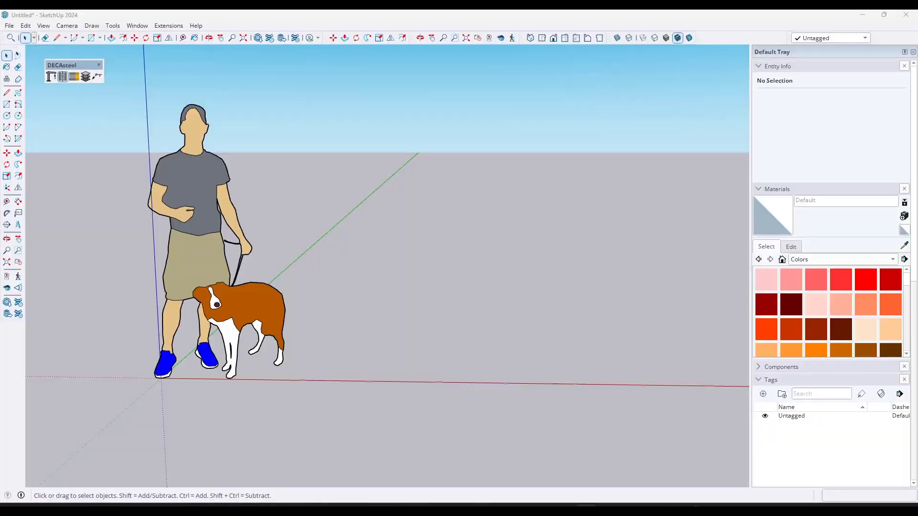
Step: Collapse the tray's Materials section and delete the man-with-dog component from the model
click(209, 243)
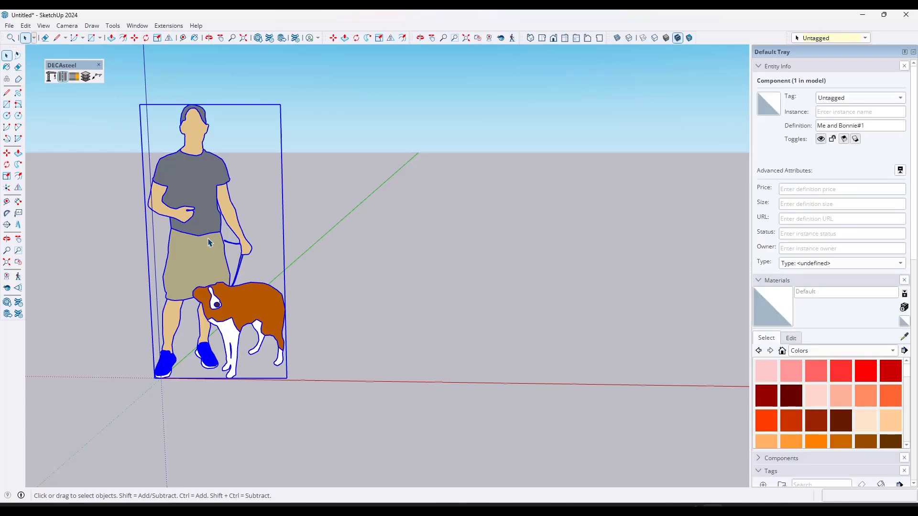
click(757, 282)
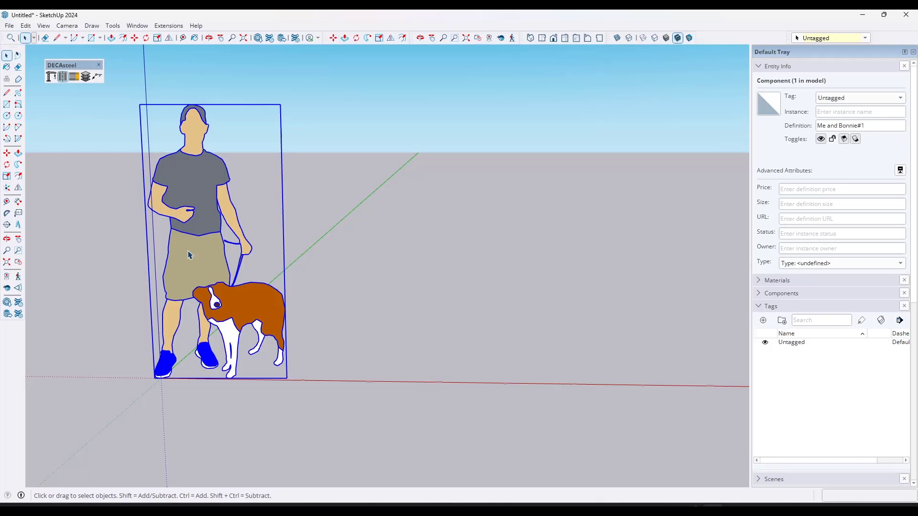
key(Delete)
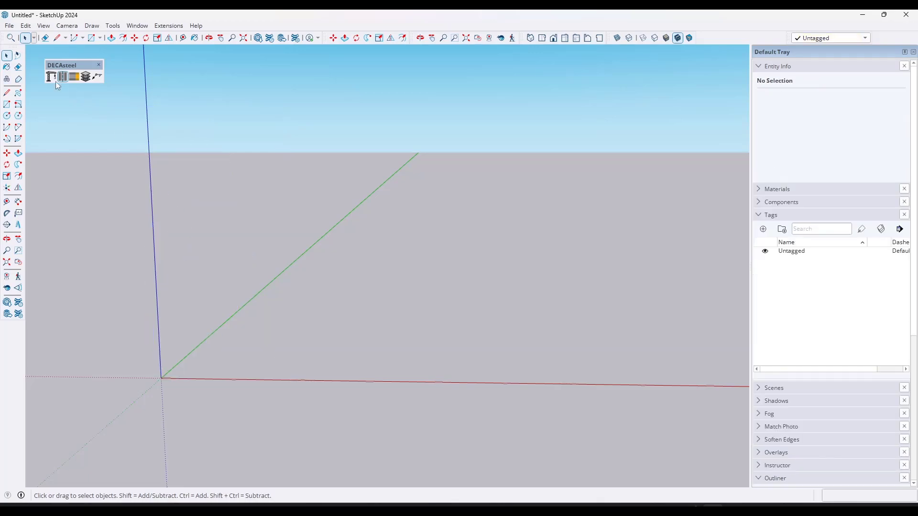
Step: Open the DECAsteel builder dialog and look through its categories from grid lines to plates, ending on the Grid Lines settings
click(53, 79)
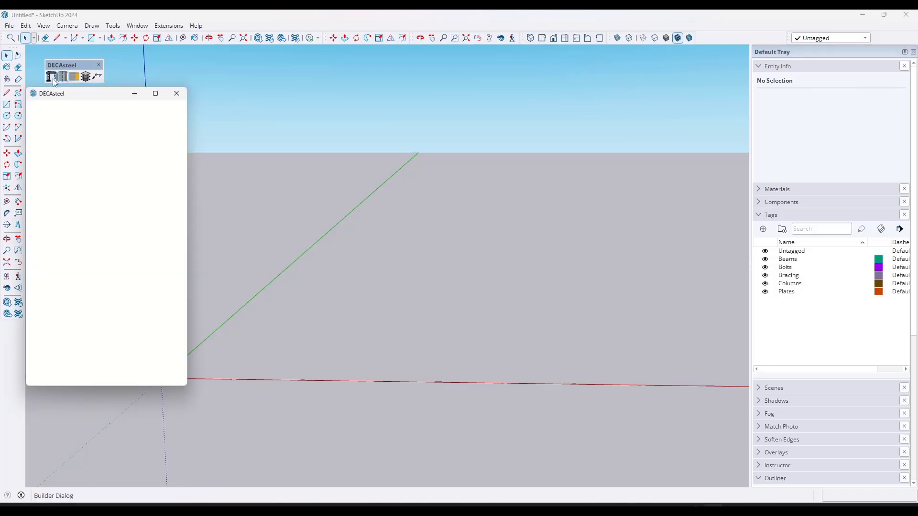
drag(74, 90, 95, 110)
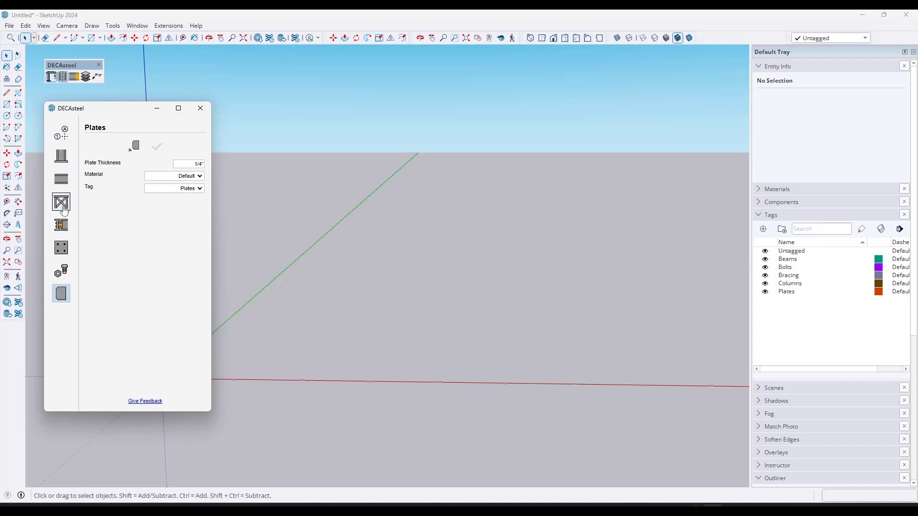
click(61, 136)
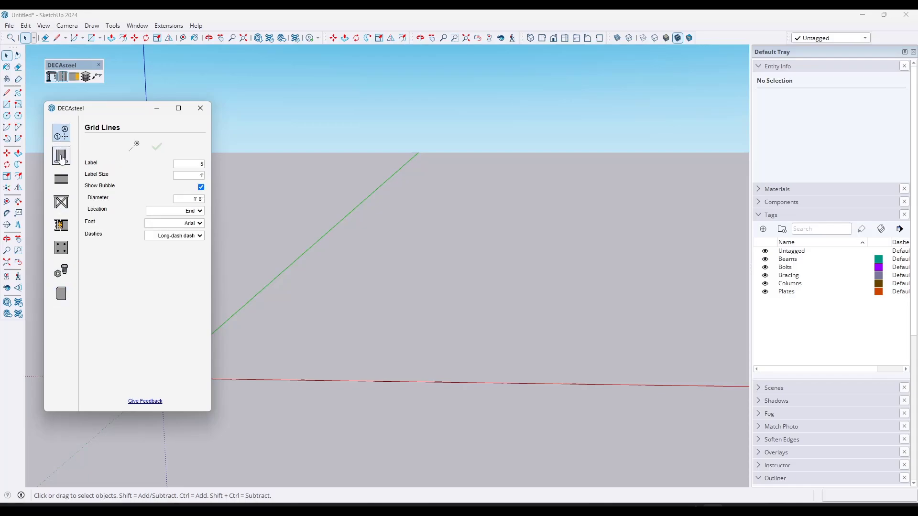
click(62, 156)
click(62, 179)
click(60, 209)
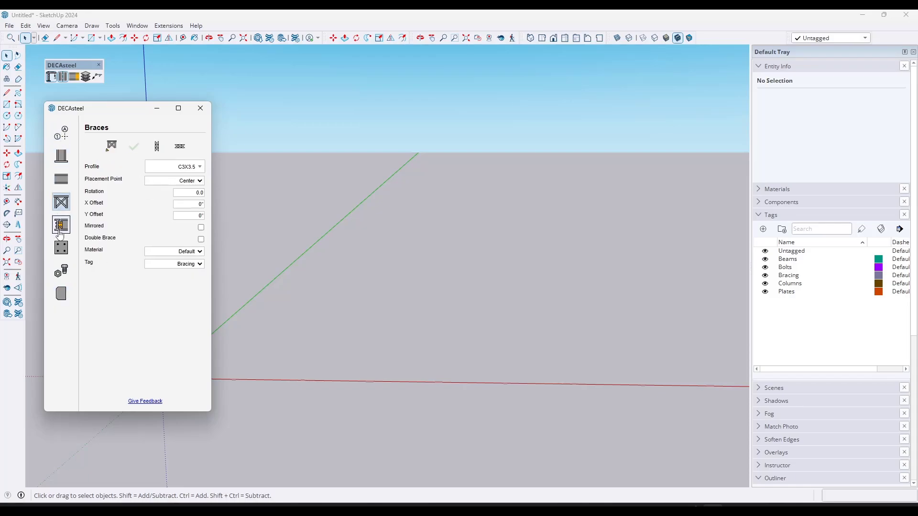
click(61, 225)
click(61, 270)
click(61, 295)
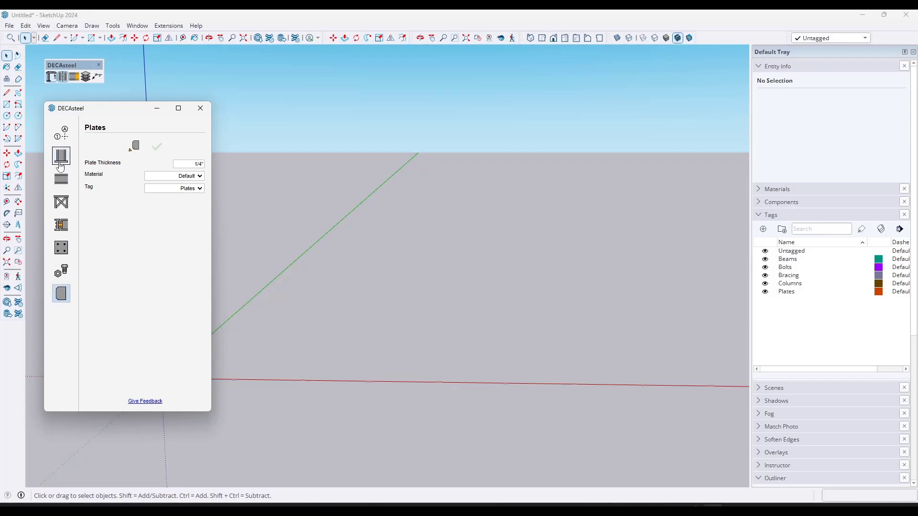
click(62, 137)
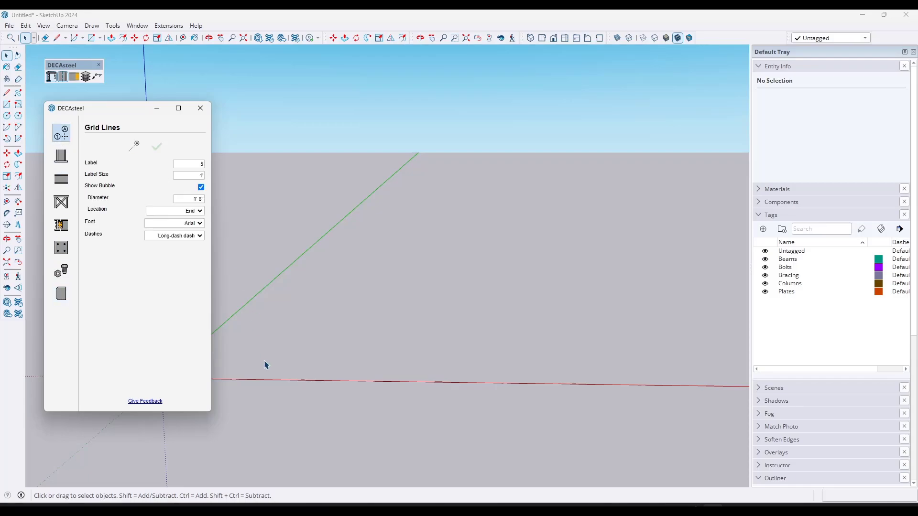
Step: Draw a labelled grid line from the origin along the negative green axis, keeping the builder dialog clear of the origin
drag(134, 111, 613, 106)
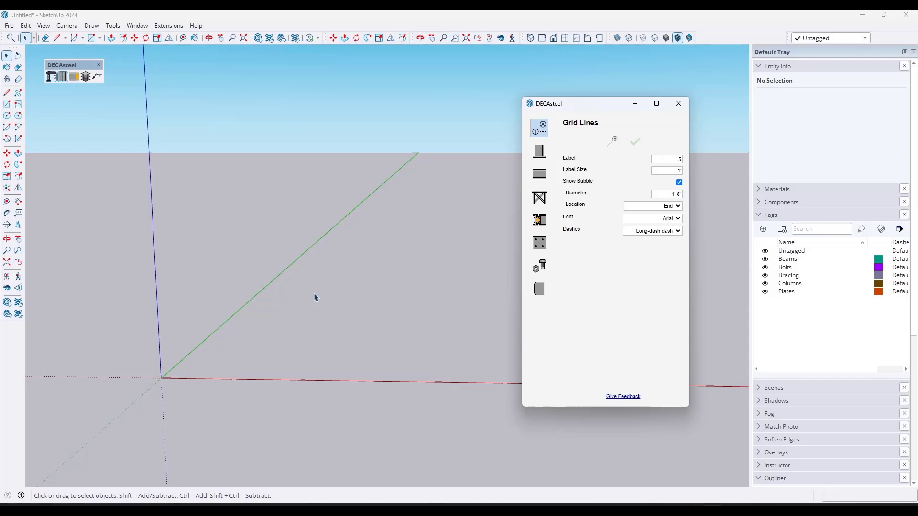
click(613, 144)
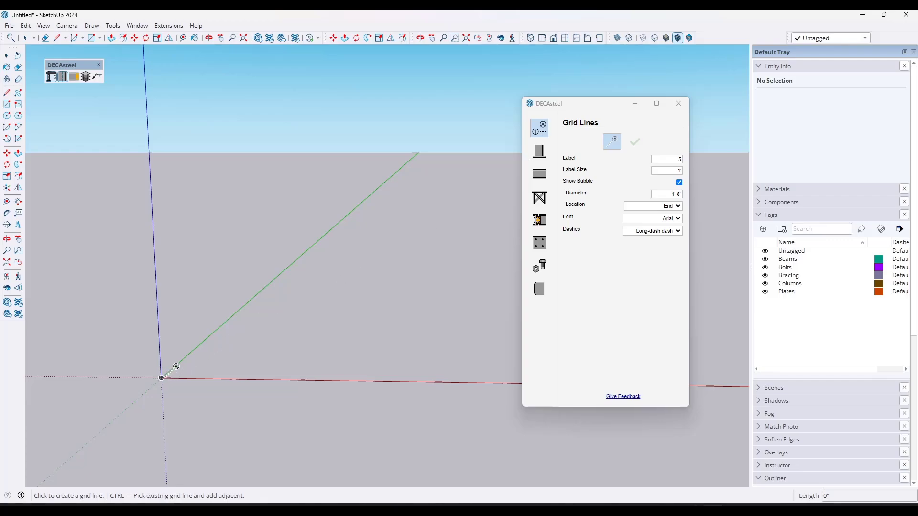
click(161, 377)
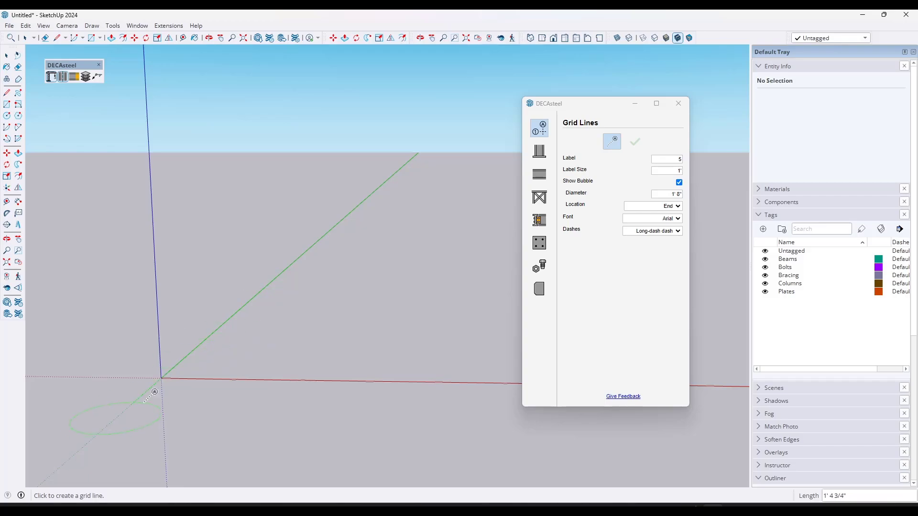
scroll(144, 402, down, 4)
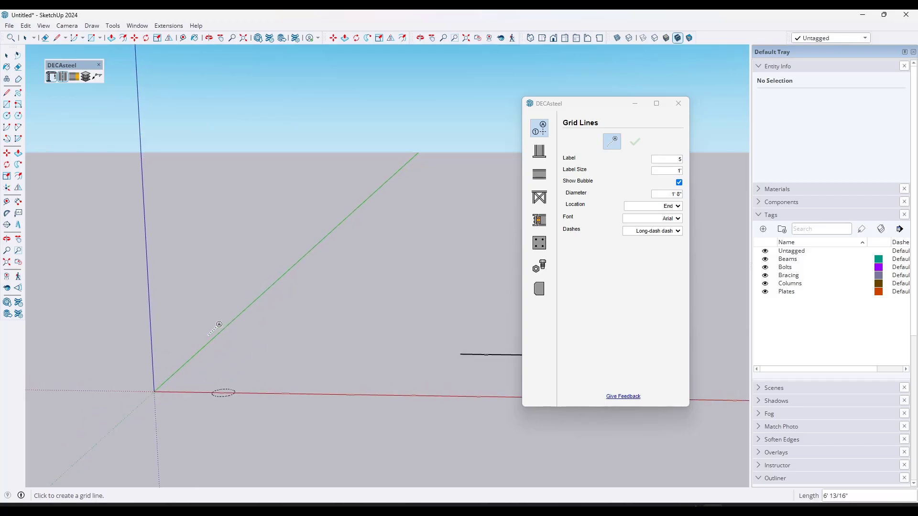
middle_drag(284, 331, 209, 408)
click(192, 444)
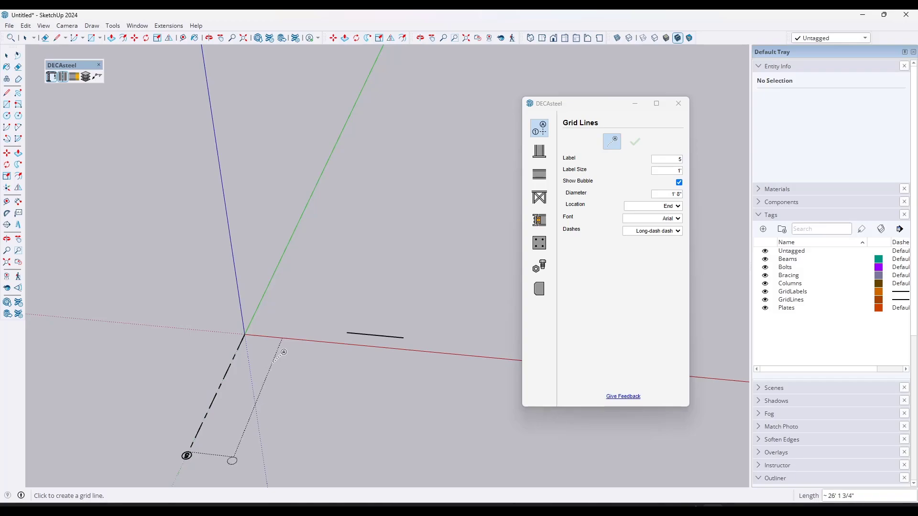
Step: Add a second parallel grid line along the red axis at a spacing of 30' from the first
scroll(292, 350, up, 3)
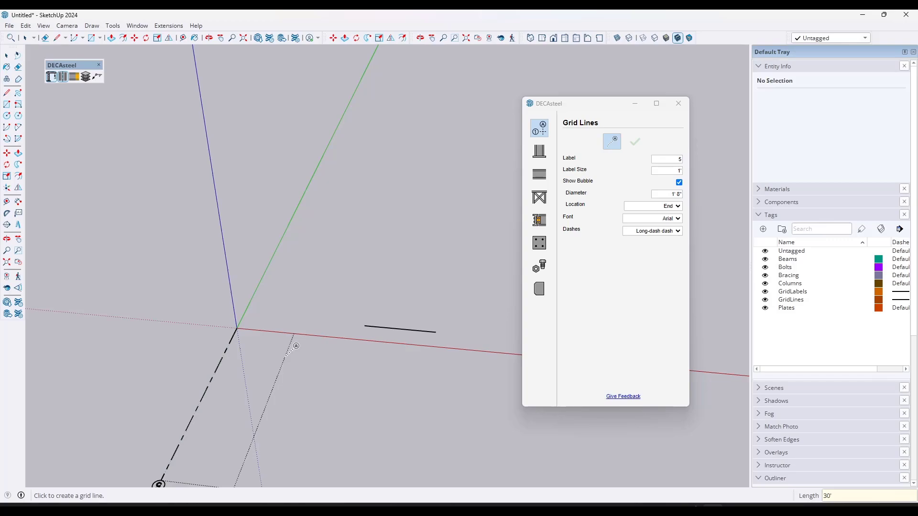
key(Return)
scroll(123, 278, down, 2)
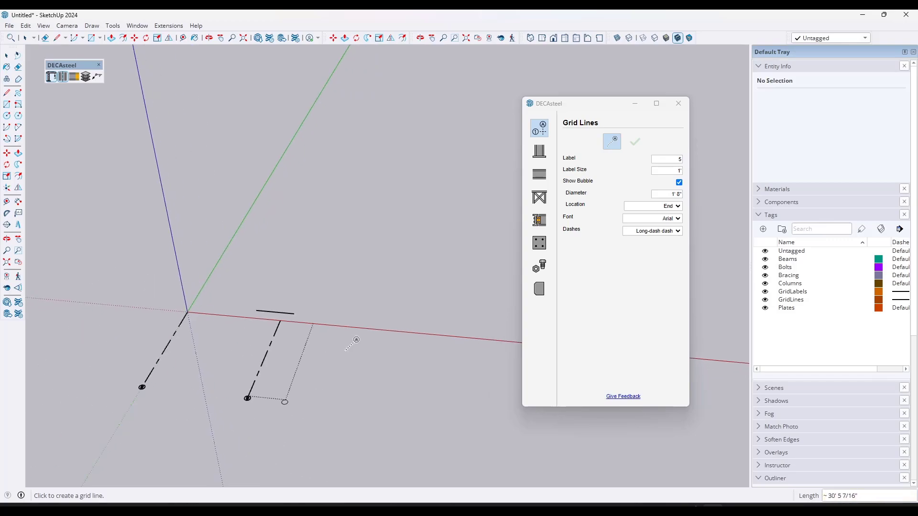
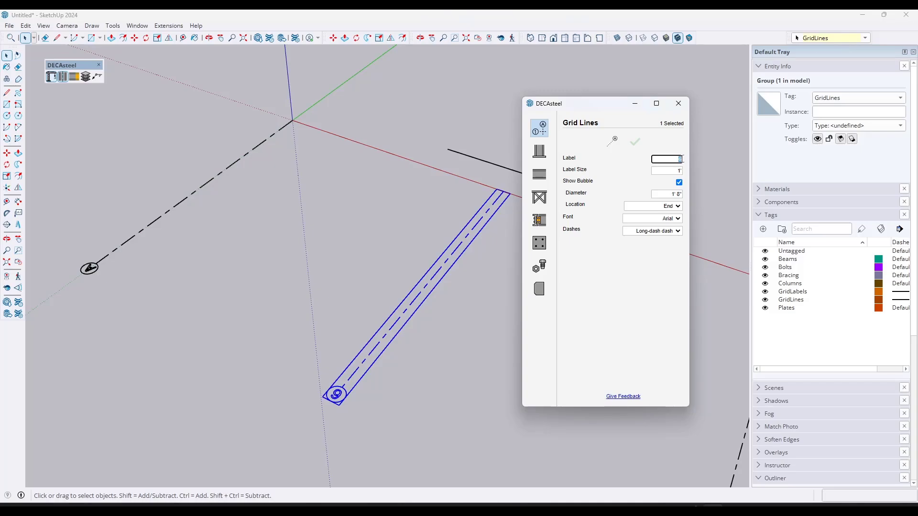
Step: Apply the selected grid line's label edit and draw a cross grid line along the red axis, from the third line past the origin
click(635, 141)
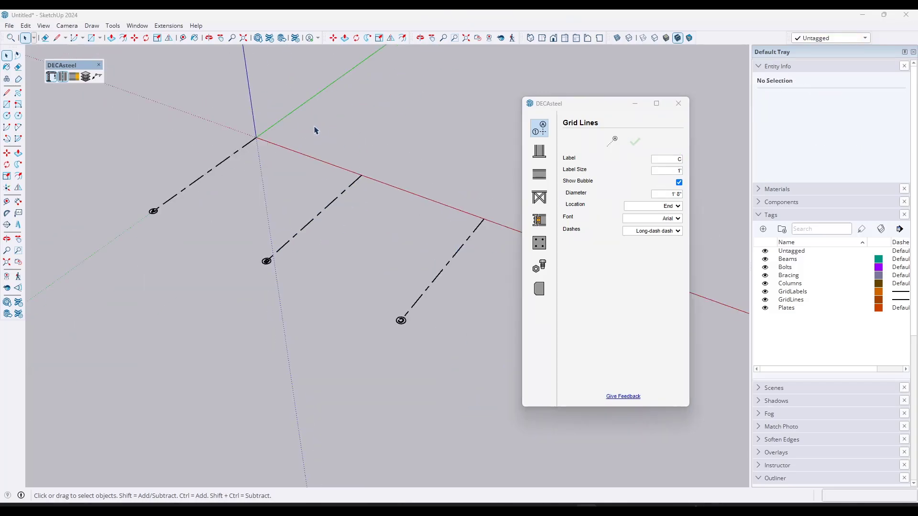
click(612, 141)
click(473, 209)
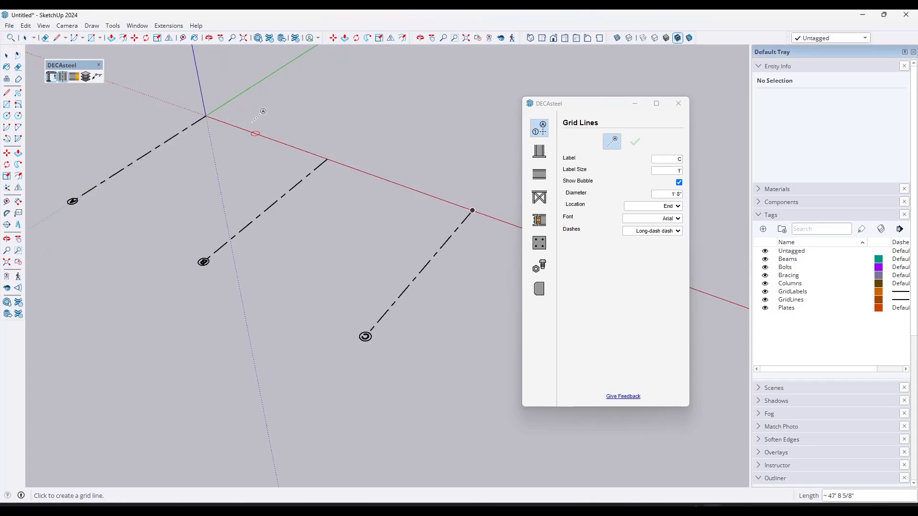
click(193, 98)
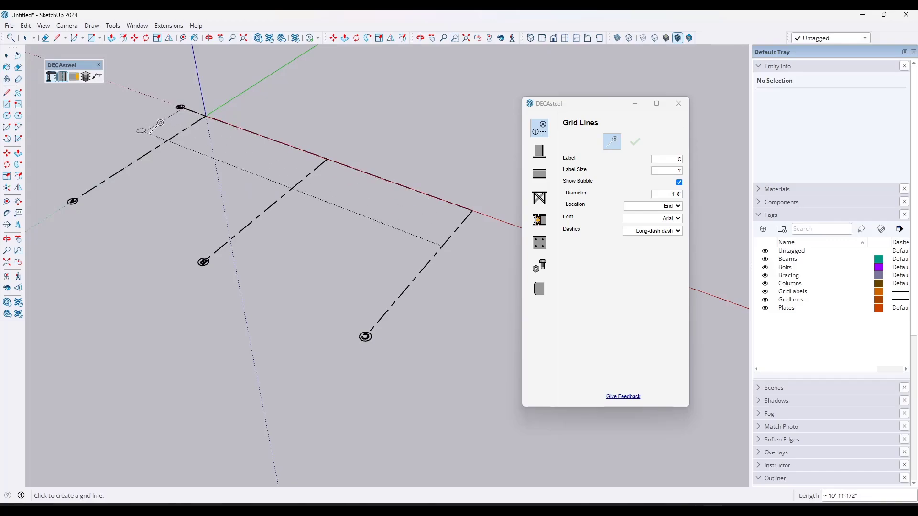
Step: Add three more cross grid lines parallel to the red axis, each spaced 10' from the previous one
text(')
key(Return)
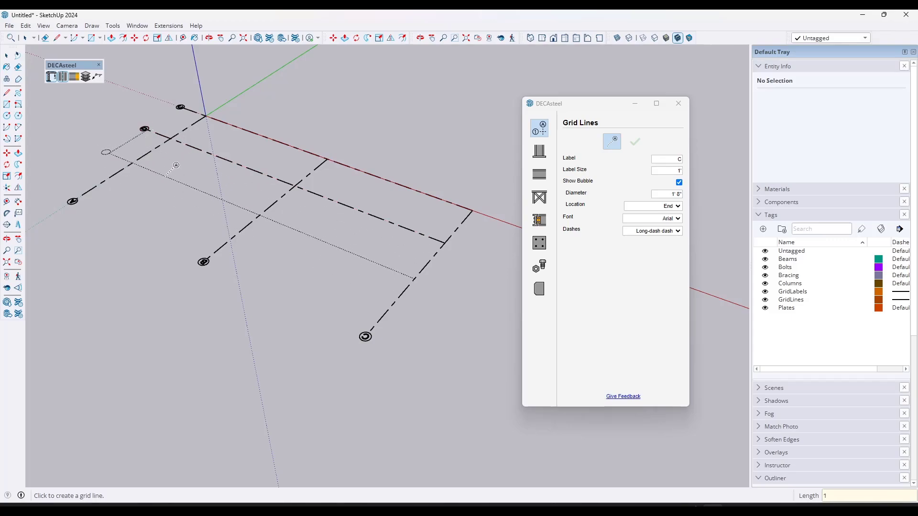
text(10')
key(Return)
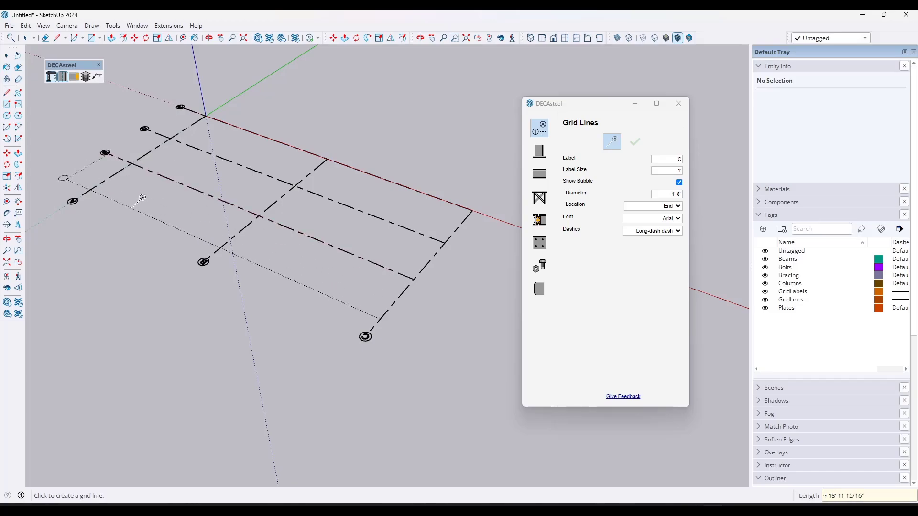
text(10')
key(Return)
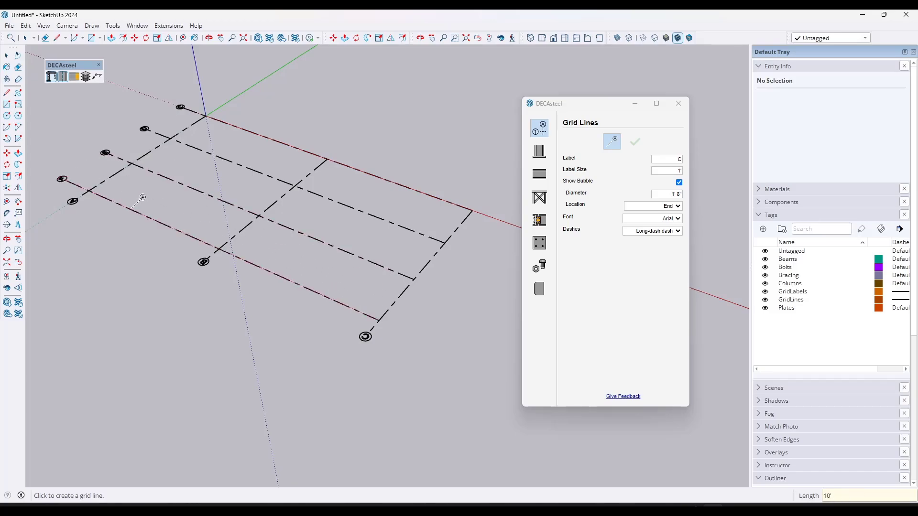
Step: Select all seven grid lines and hide their label bubbles
key(space)
middle_drag(255, 281, 344, 240)
scroll(320, 219, down, 2)
scroll(473, 227, up, 2)
scroll(406, 187, down, 3)
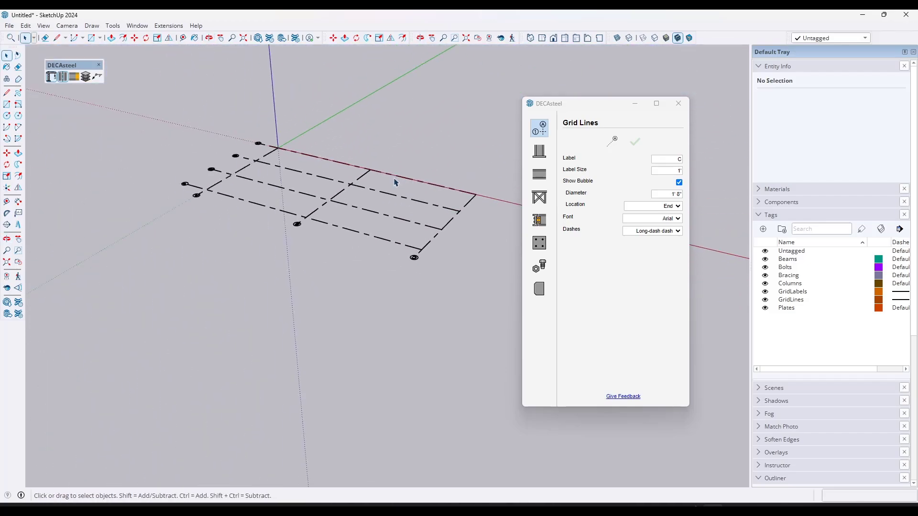
drag(155, 113, 491, 328)
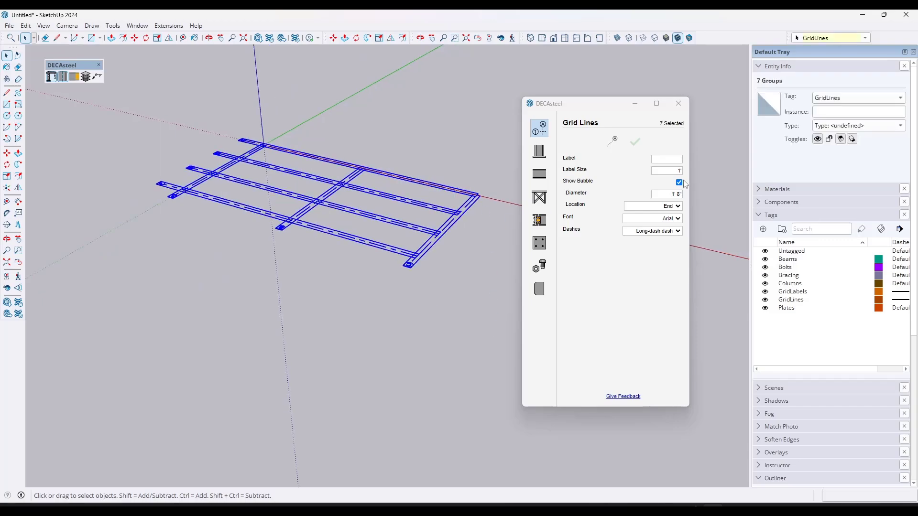
click(679, 183)
click(633, 143)
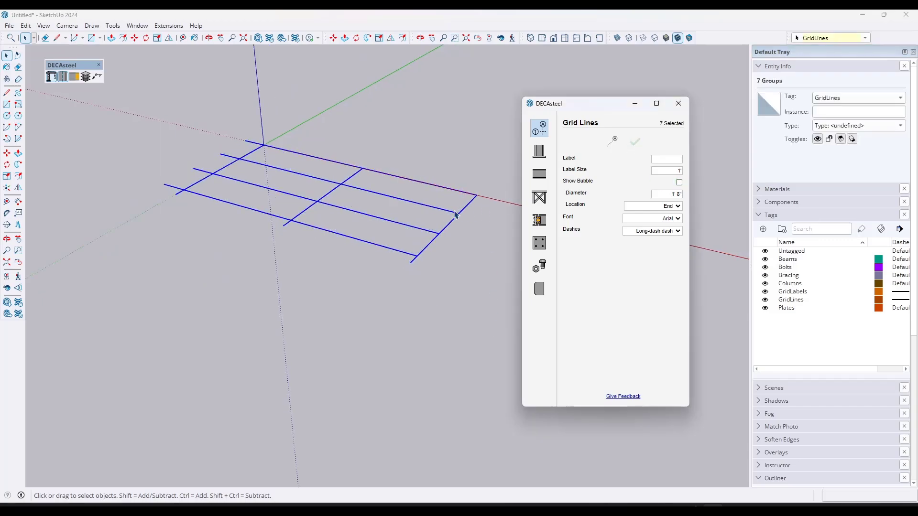
Step: Show the label bubbles again on all seven selected grid lines and check the letters up close
middle_drag(456, 215, 454, 265)
click(679, 182)
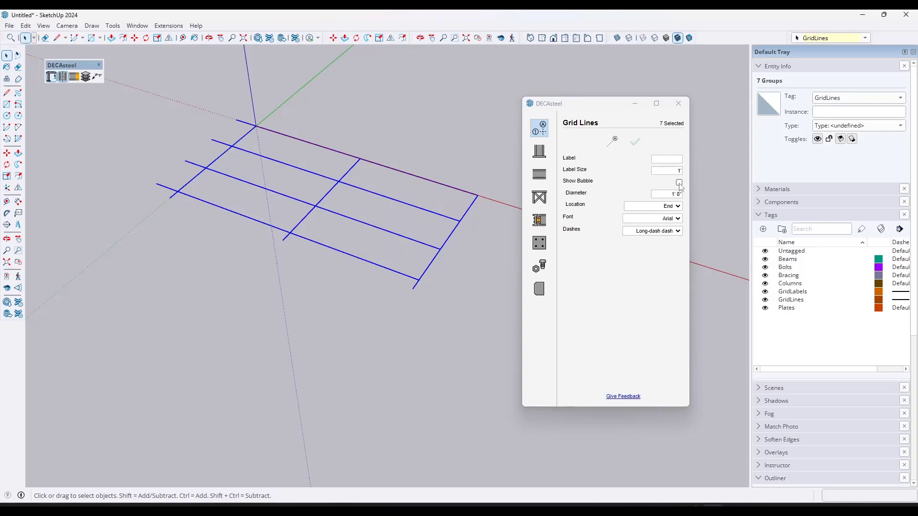
click(636, 142)
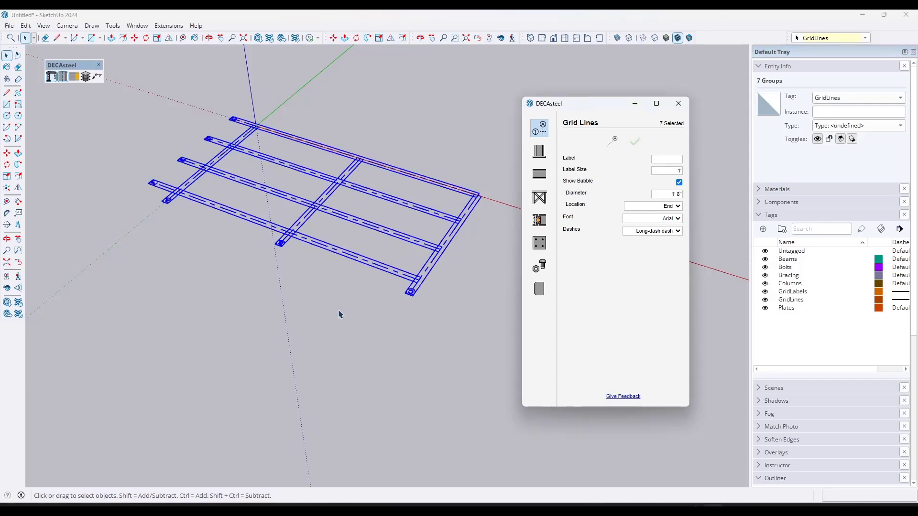
scroll(340, 313, up, 2)
scroll(377, 304, down, 2)
scroll(139, 150, up, 3)
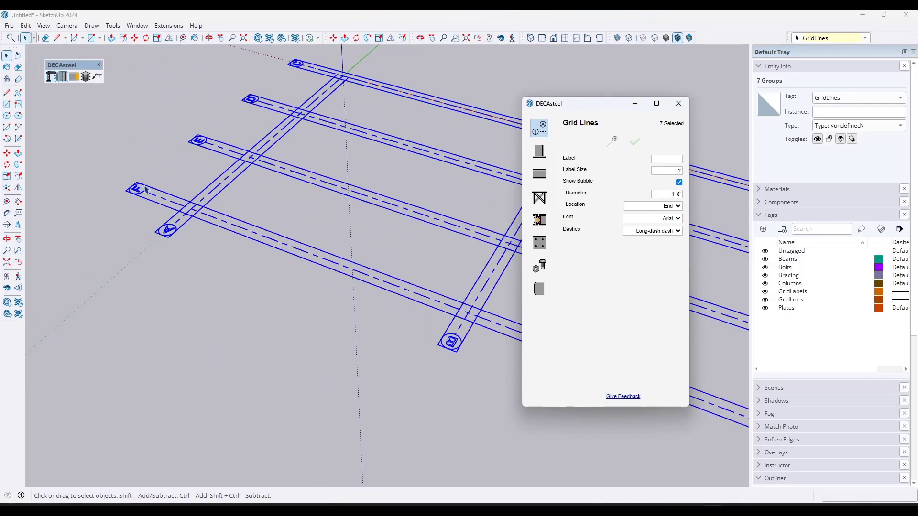
scroll(148, 228, down, 2)
scroll(358, 196, up, 1)
scroll(422, 201, down, 2)
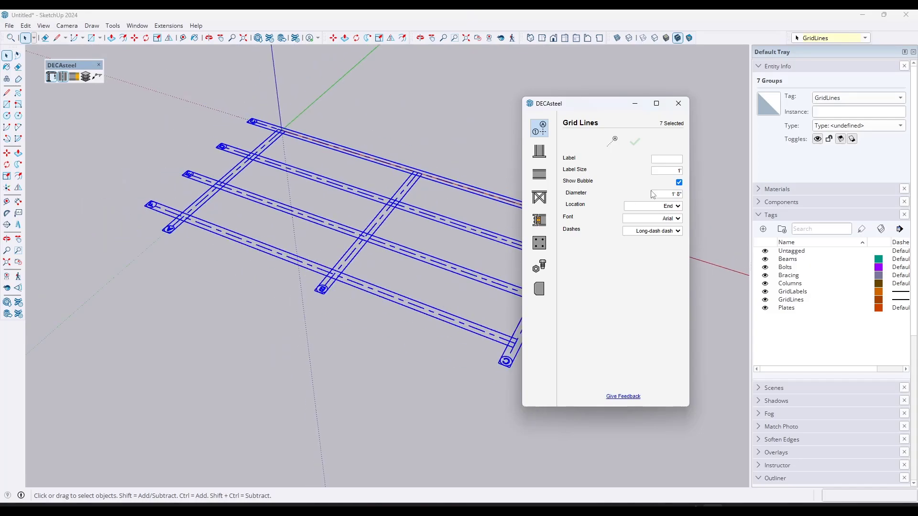
Step: Change the label font of the seven selected grid lines to Georgia
click(660, 218)
click(669, 240)
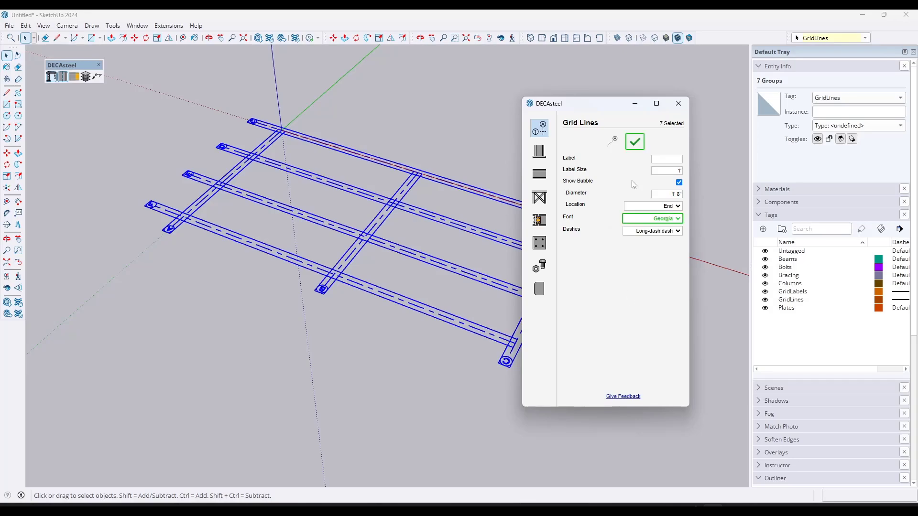
click(636, 143)
scroll(164, 229, up, 5)
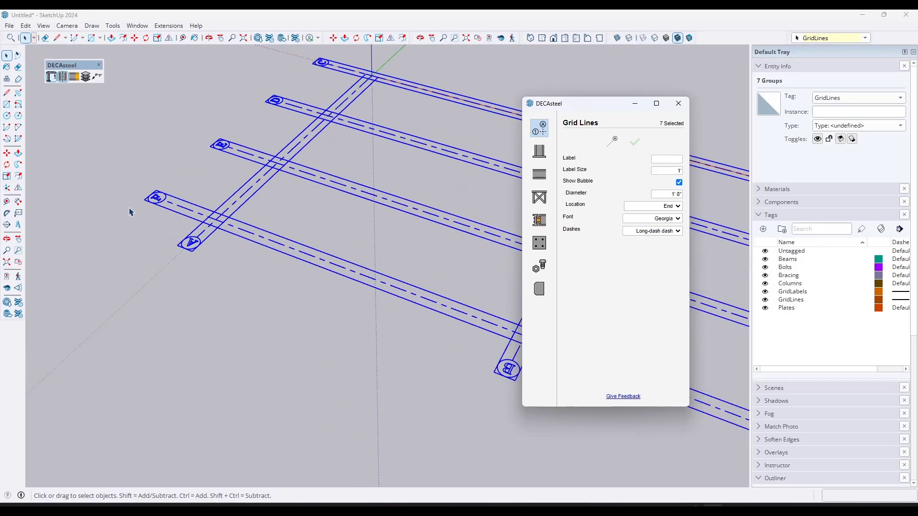
scroll(206, 212, down, 3)
scroll(306, 194, up, 2)
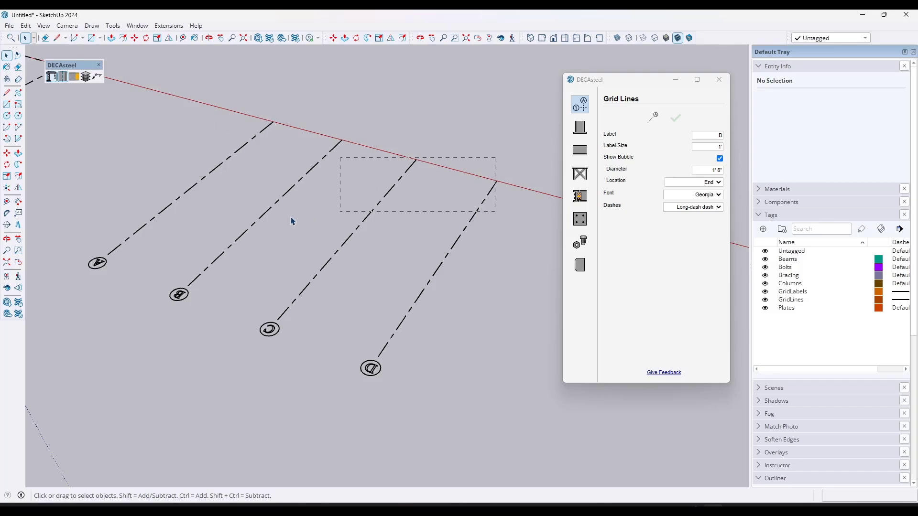
Step: Select grid lines A to D and extend their unlabelled ends together by 10' beyond the red axis
drag(291, 218, 158, 218)
click(74, 77)
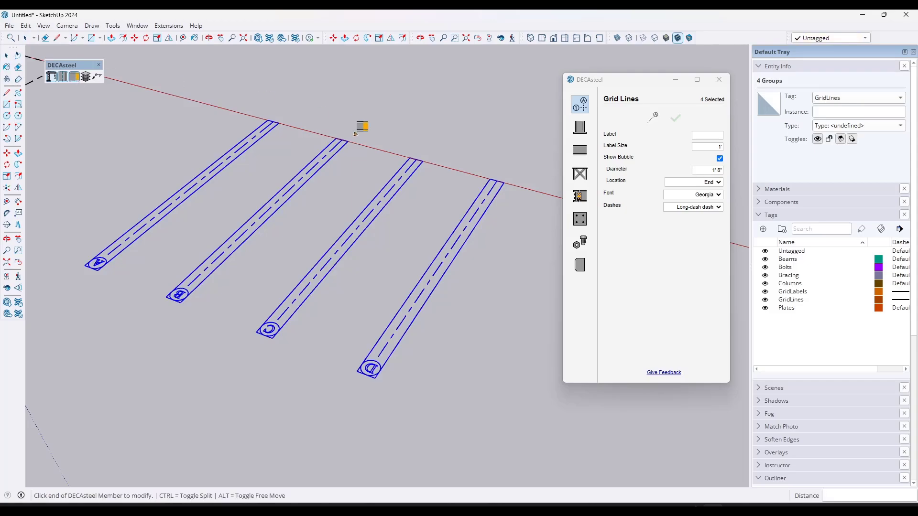
click(342, 140)
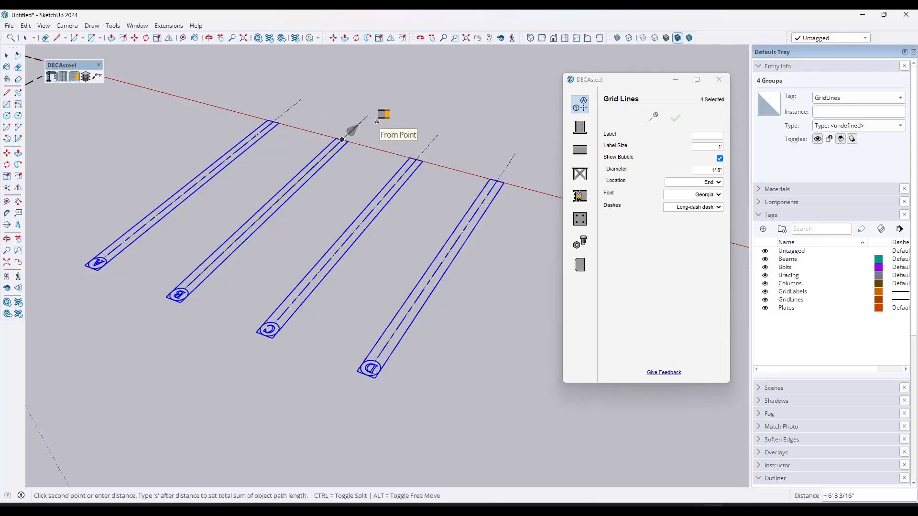
text(10')
key(Return)
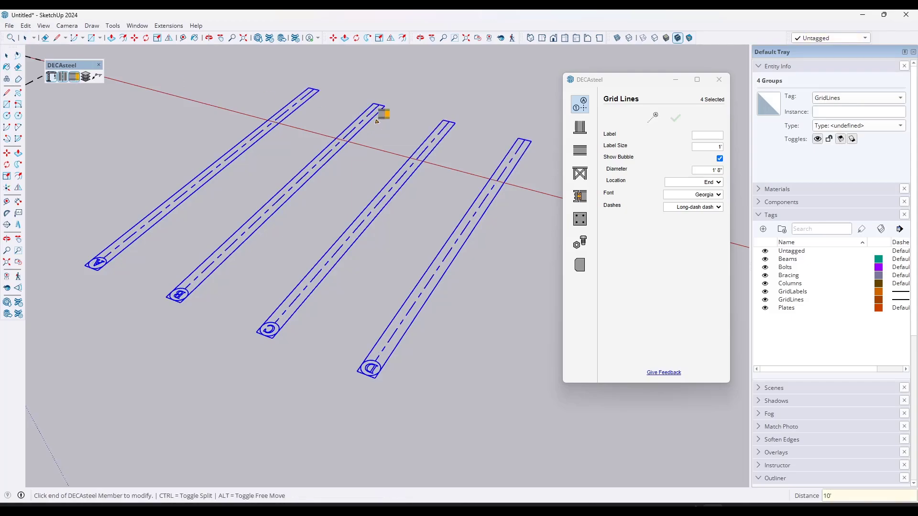
key(space)
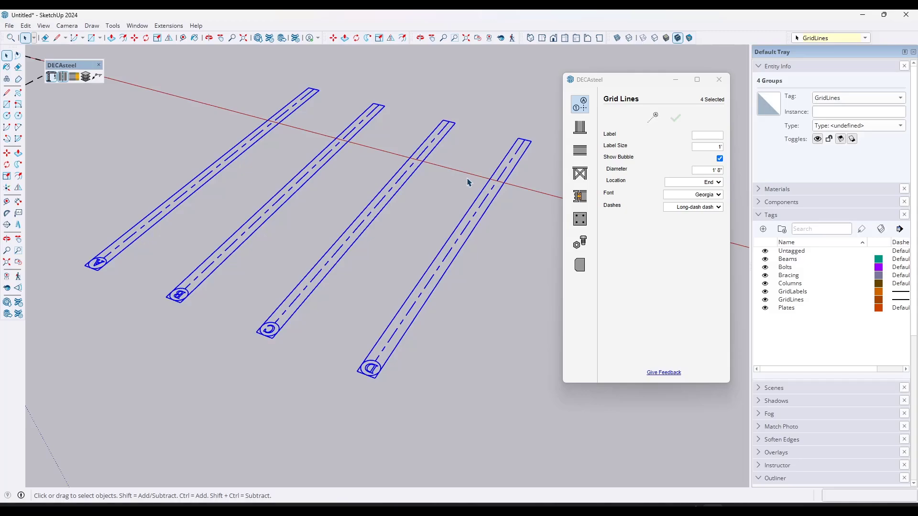
middle_drag(469, 182, 485, 182)
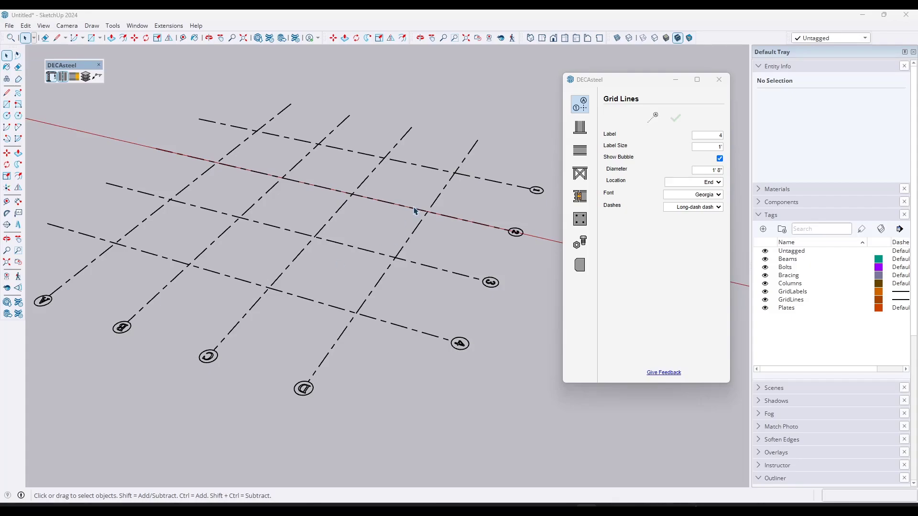
Step: Open the DECAsteel column settings and choose the W12X35 profile
click(580, 126)
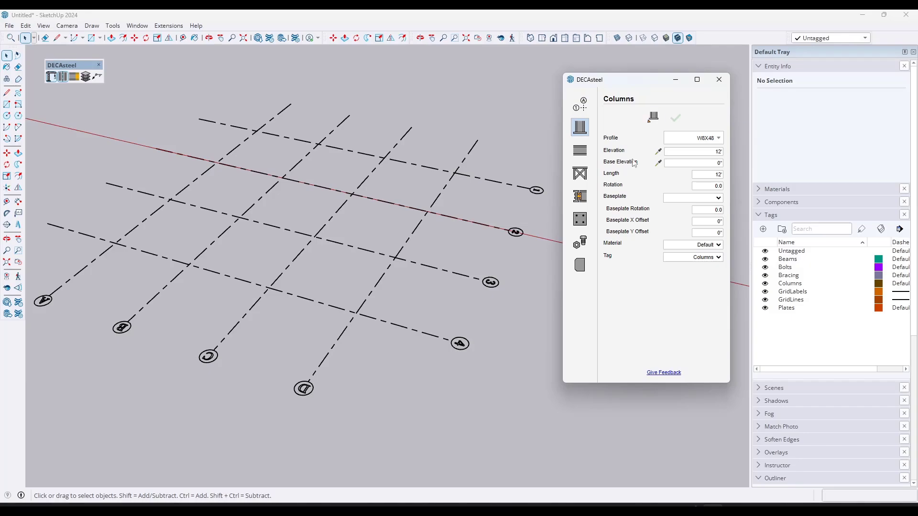
click(699, 140)
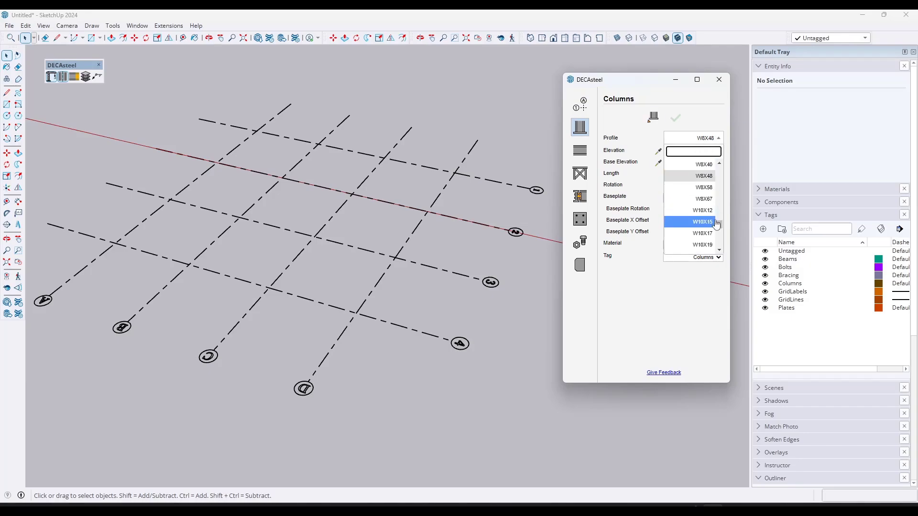
mouse_move(722, 226)
mouse_down()
mouse_move(724, 175)
mouse_move(726, 251)
mouse_move(727, 194)
mouse_move(726, 232)
mouse_up()
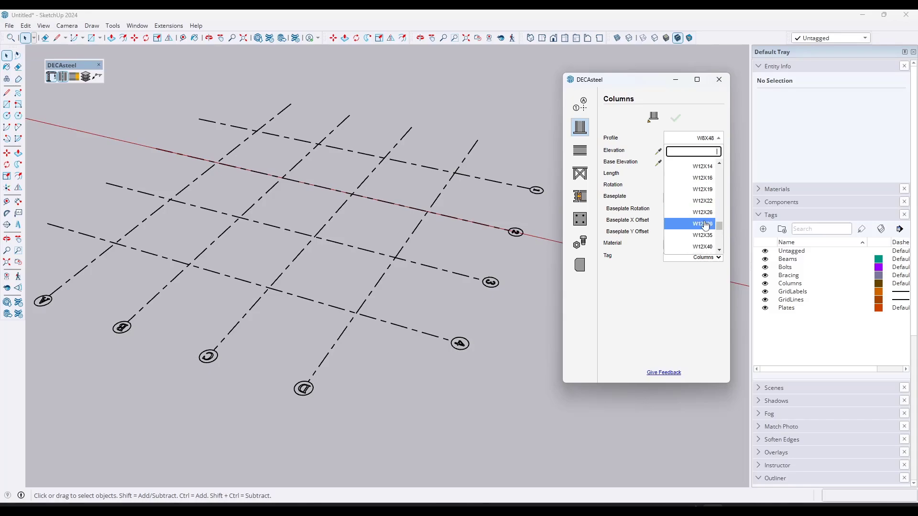
click(702, 235)
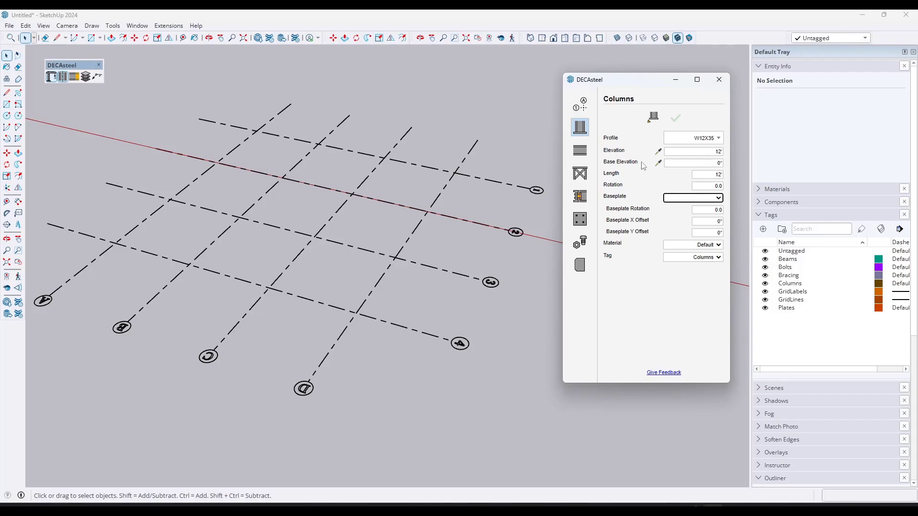
Step: Preview column placement over the grid with path line snapping on and off, without placing any column
click(653, 118)
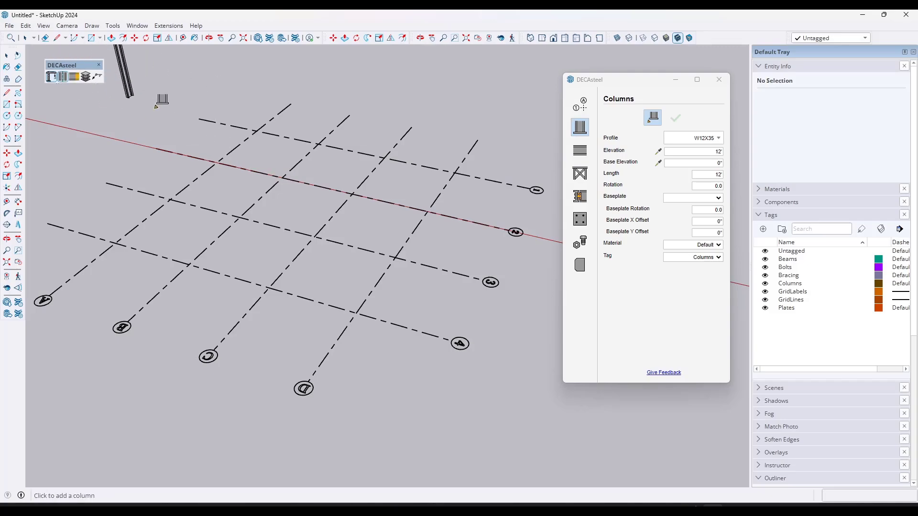
key(space)
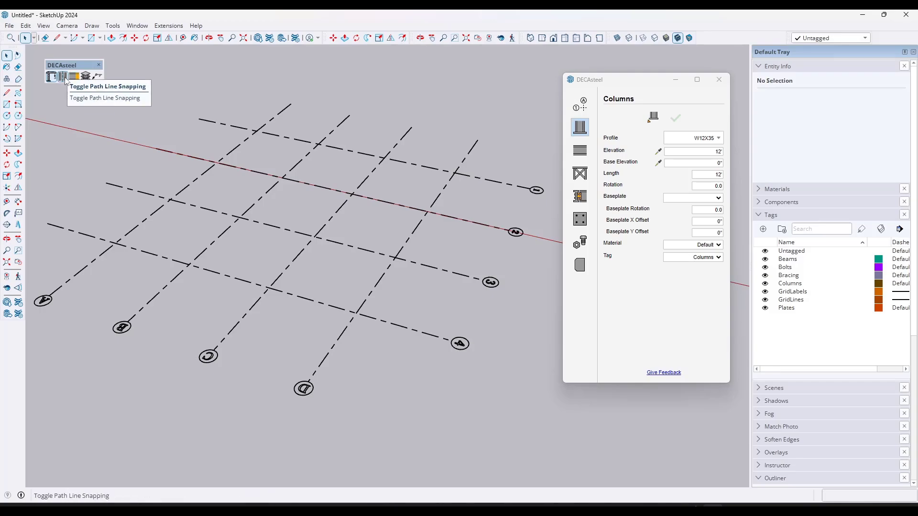
click(646, 120)
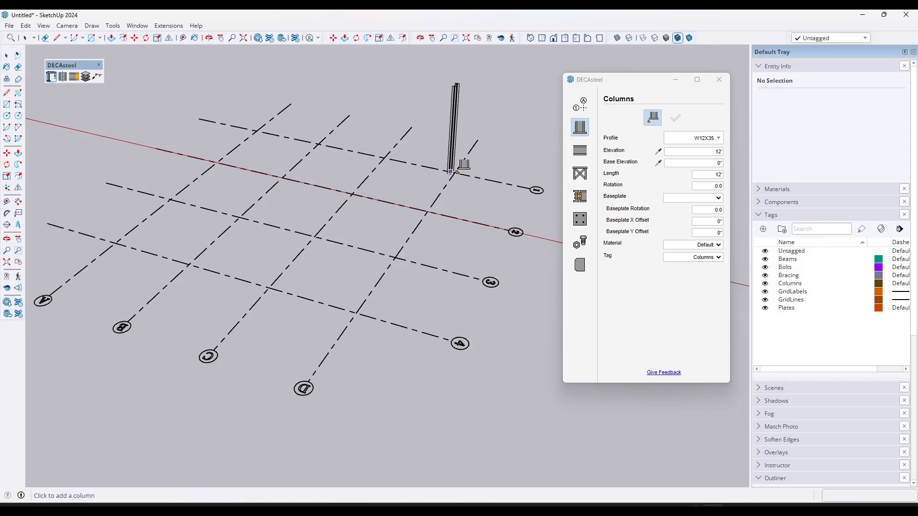
key(space)
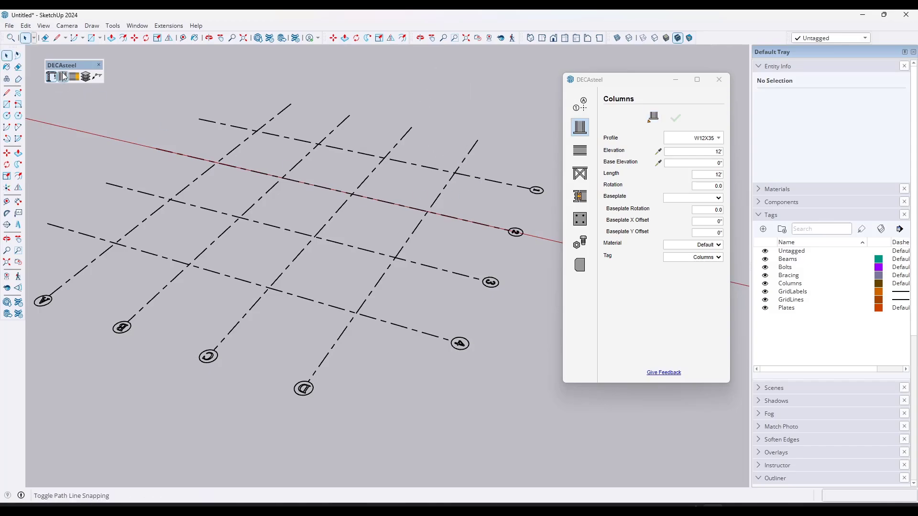
Step: Place W12X35 columns 12' long along grid line D at its intersections with lines 1, 2, 3 and 4
click(653, 117)
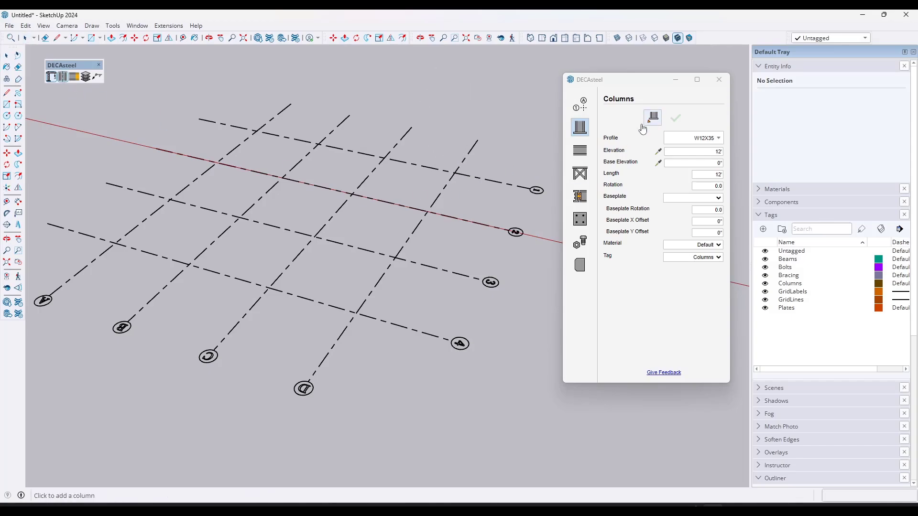
click(456, 174)
click(427, 211)
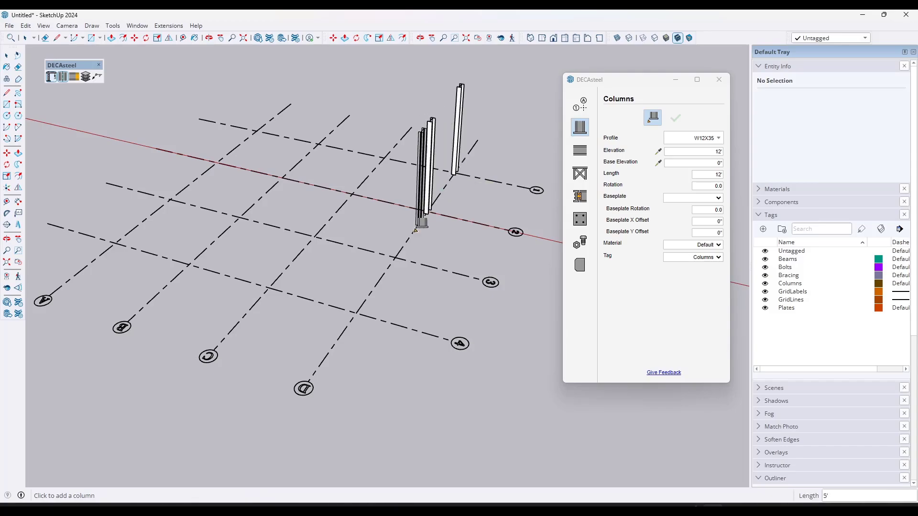
click(395, 261)
click(355, 314)
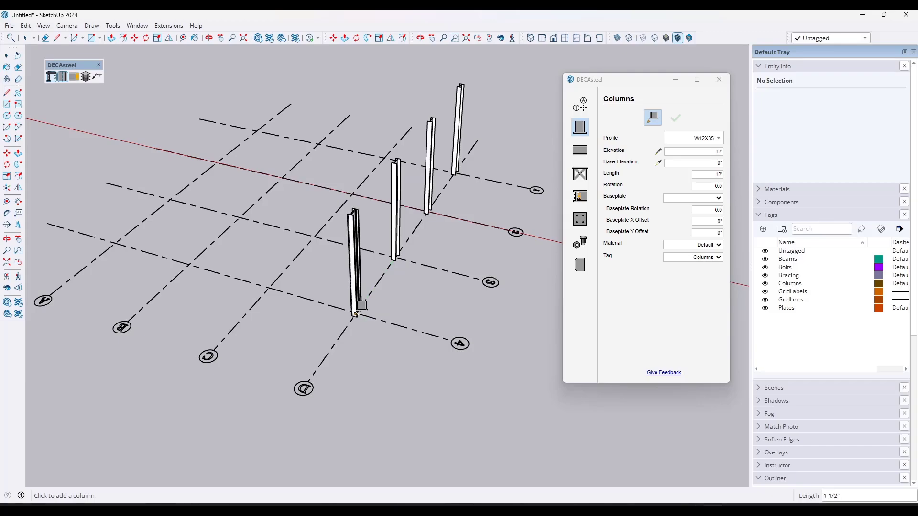
Step: Place W12X35 columns at the intersections of grid lines C and B with lines 1 to 4
click(271, 288)
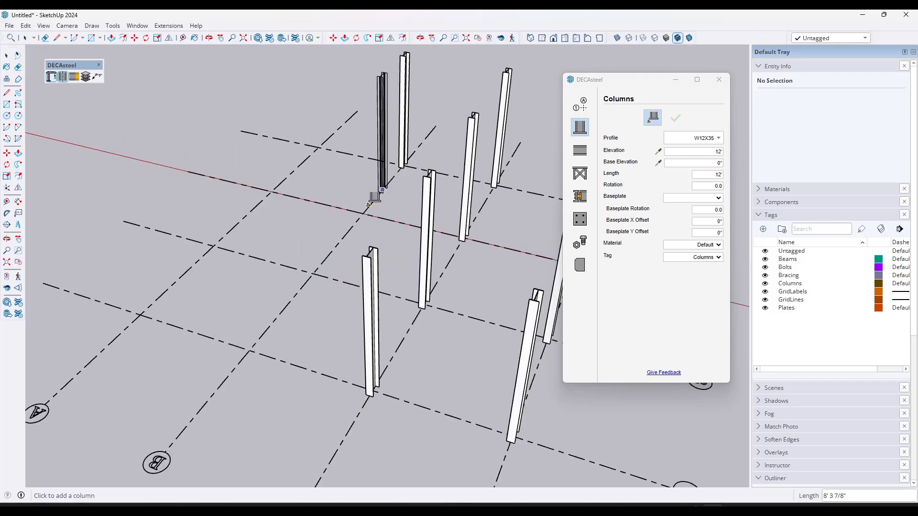
click(361, 216)
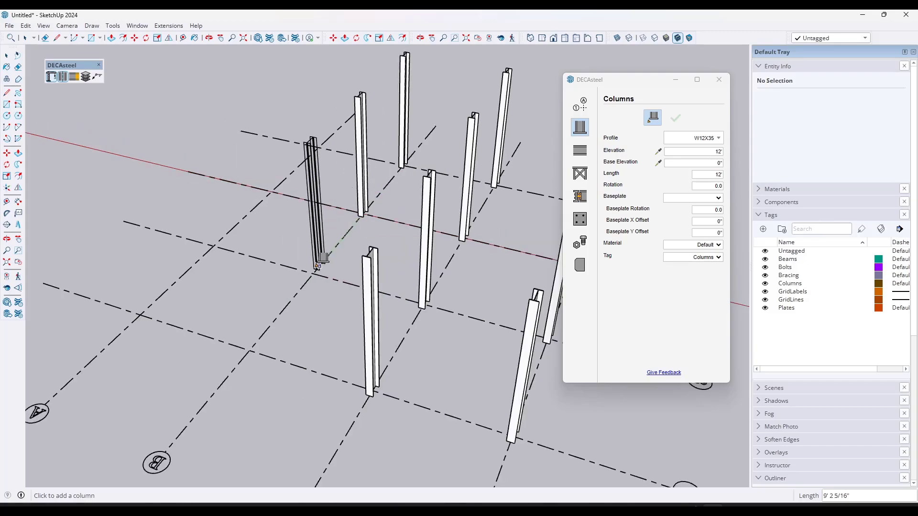
click(312, 275)
click(249, 354)
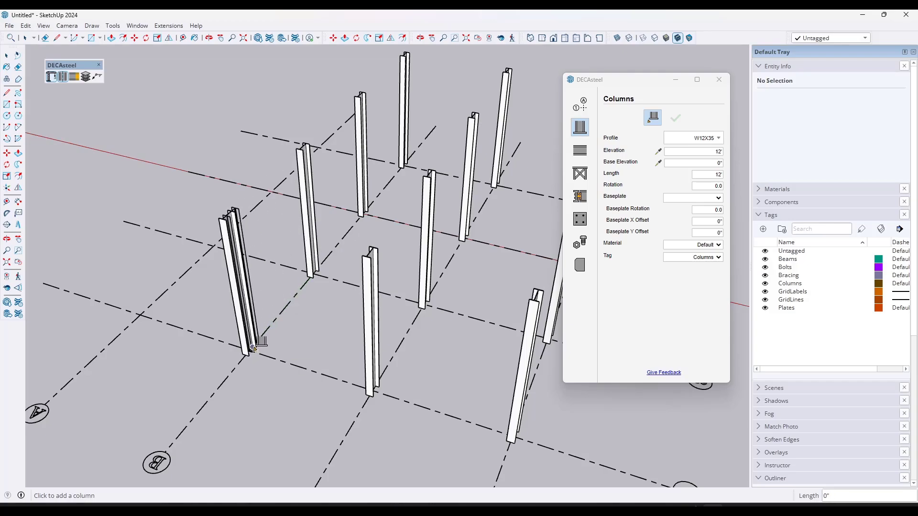
Step: Place W12X35 columns 12' long along grid line A at its intersections with lines 1 to 4
click(141, 315)
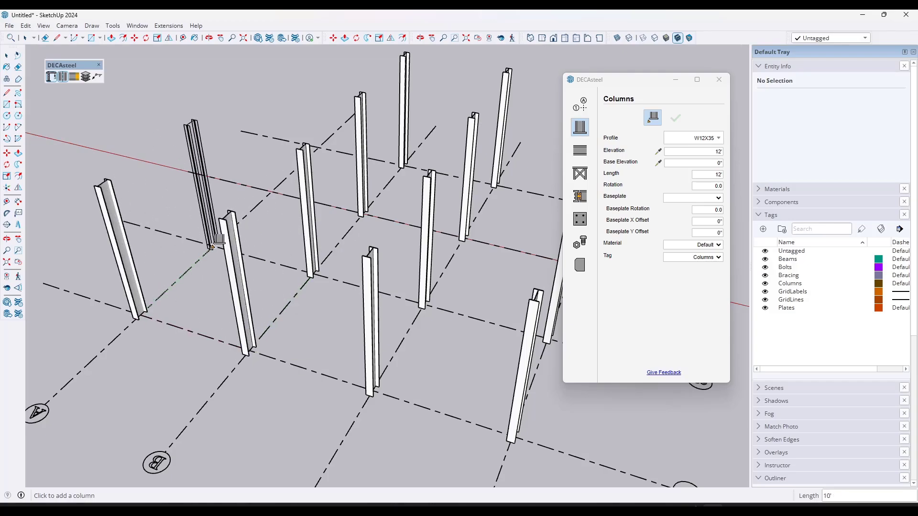
click(211, 247)
click(272, 191)
click(318, 148)
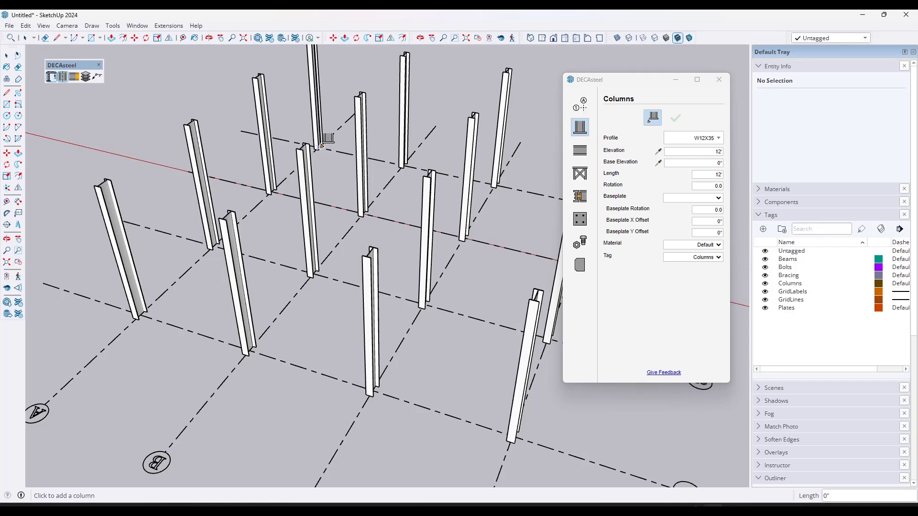
key(space)
Step: Select all the columns on the grid and change their profile to W14X38
scroll(338, 152, down, 4)
middle_drag(345, 176, 458, 134)
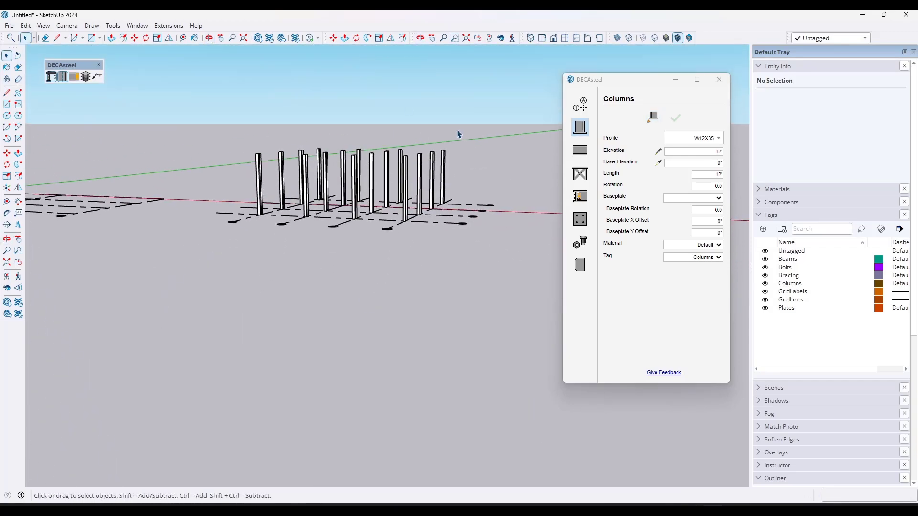
drag(255, 180, 227, 175)
scroll(414, 143, up, 2)
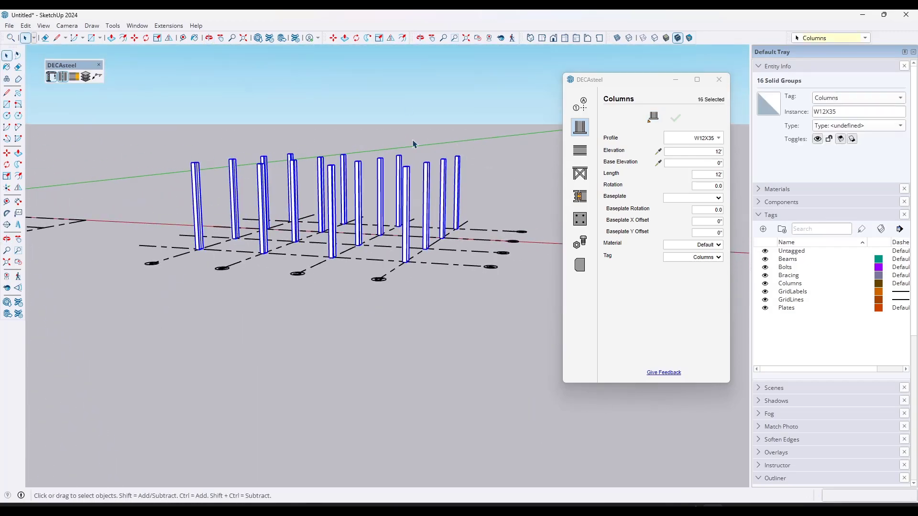
click(702, 138)
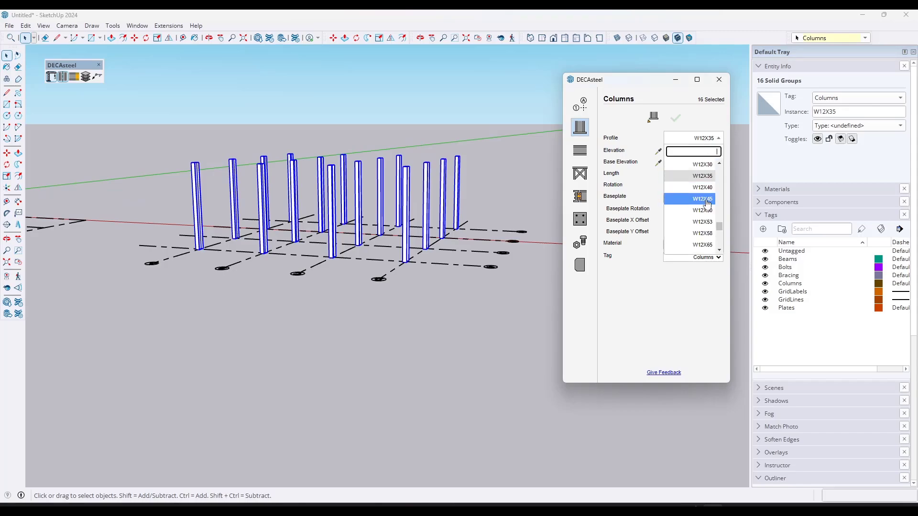
scroll(707, 203, down, 8)
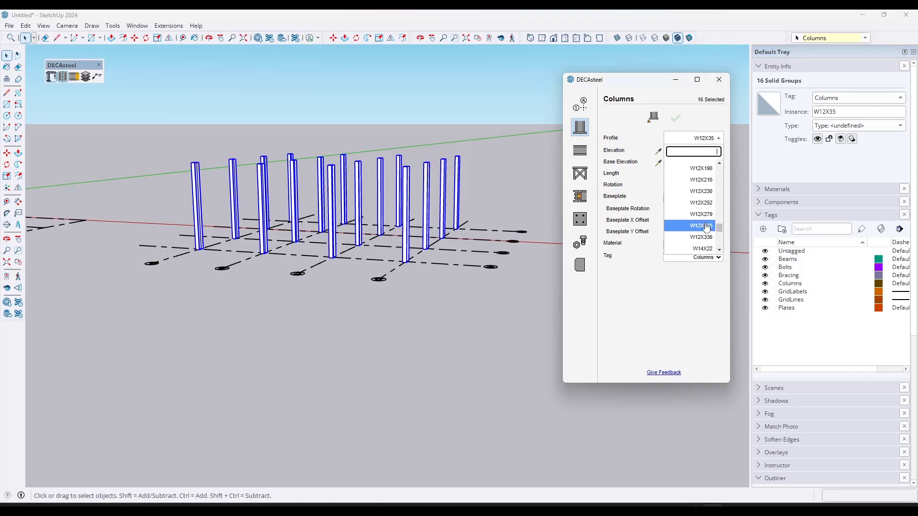
click(702, 199)
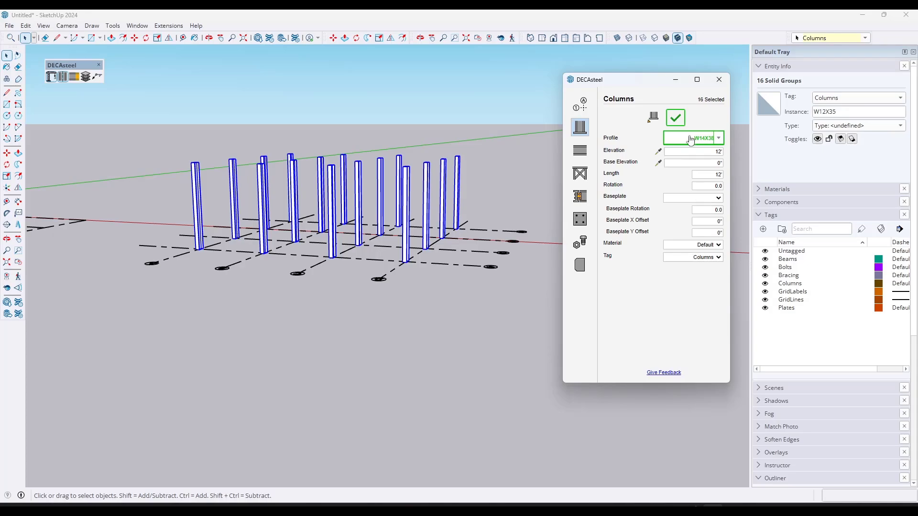
click(675, 118)
scroll(430, 205, up, 6)
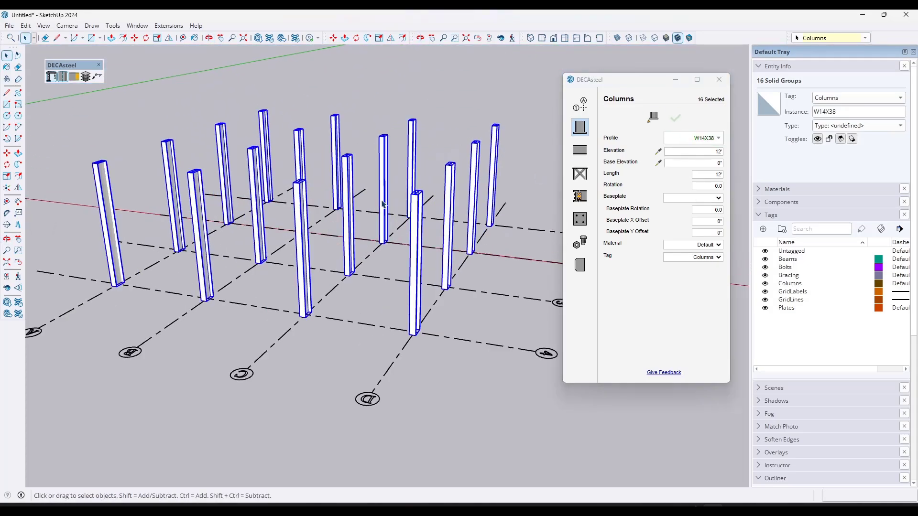
scroll(425, 206, up, 1)
middle_drag(425, 206, 409, 338)
scroll(408, 338, up, 2)
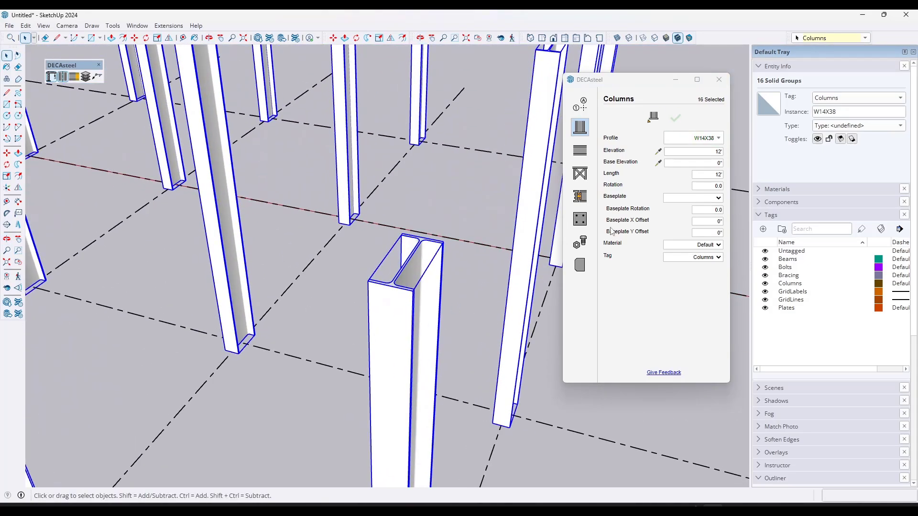
Step: Change the profile of all selected columns to W44X335
click(711, 142)
drag(720, 227, 721, 250)
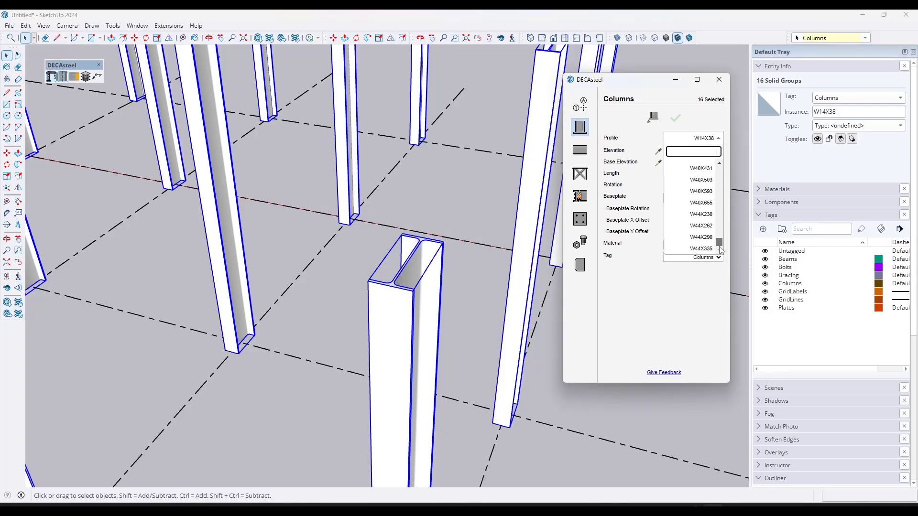
click(700, 248)
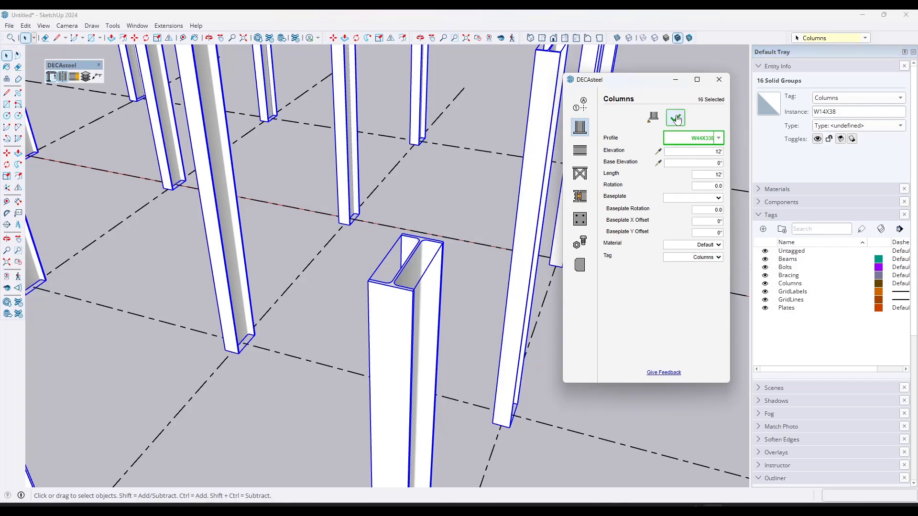
click(676, 119)
scroll(505, 184, down, 5)
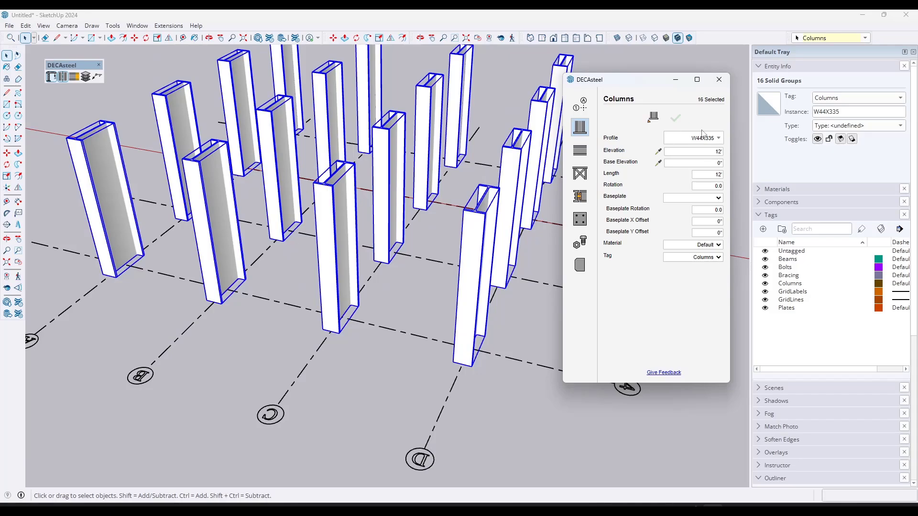
Step: Set the profile of all selected columns to W16X36
click(702, 137)
scroll(704, 195, up, 6)
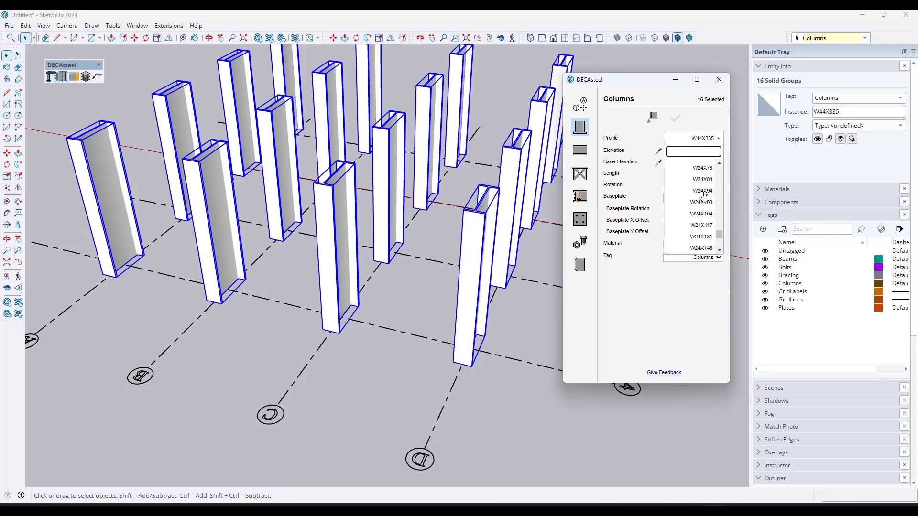
scroll(704, 195, up, 5)
click(701, 184)
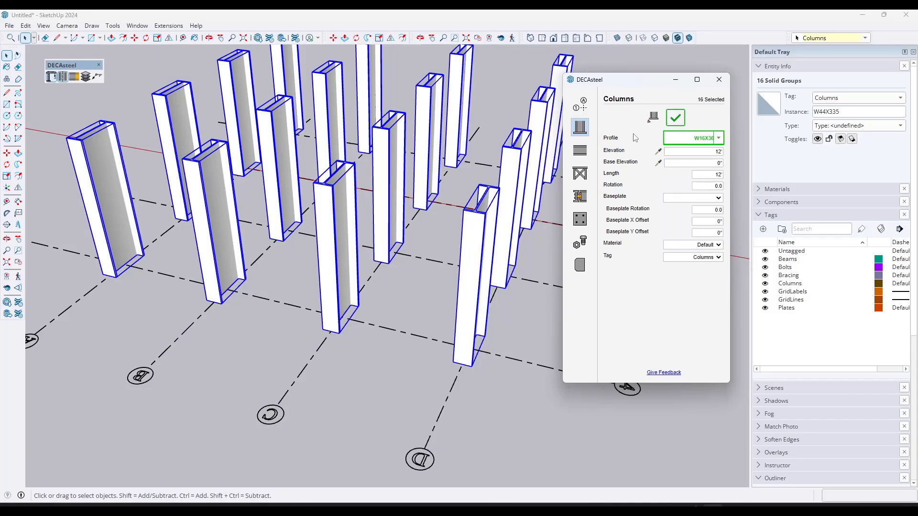
click(681, 123)
scroll(434, 204, down, 2)
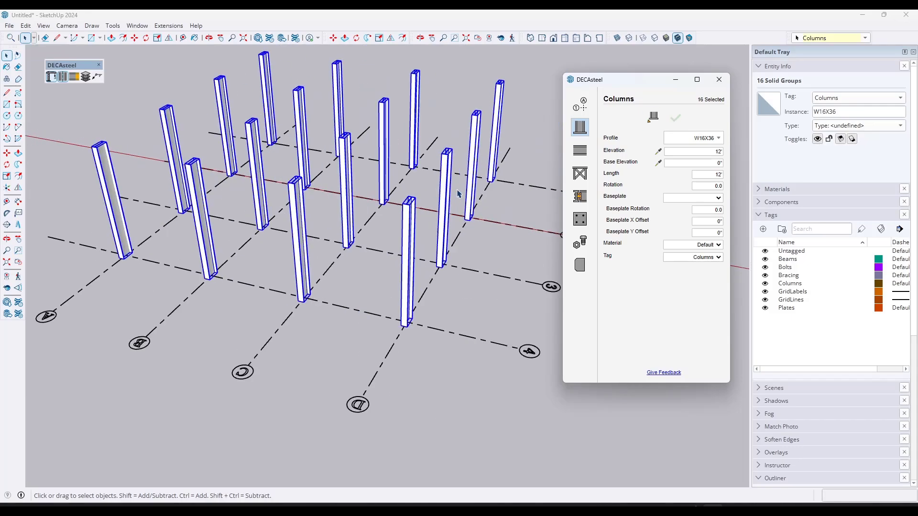
scroll(342, 104, up, 2)
scroll(387, 167, down, 2)
scroll(395, 143, up, 2)
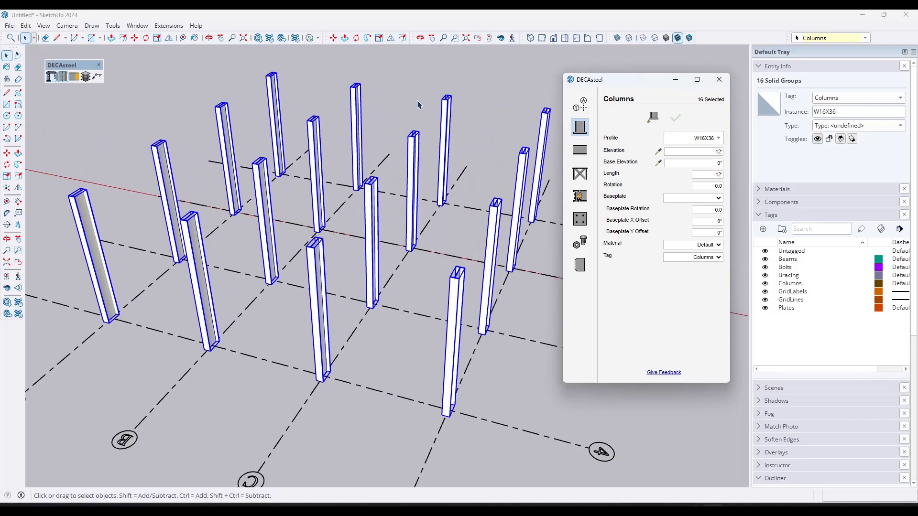
middle_drag(403, 173, 369, 167)
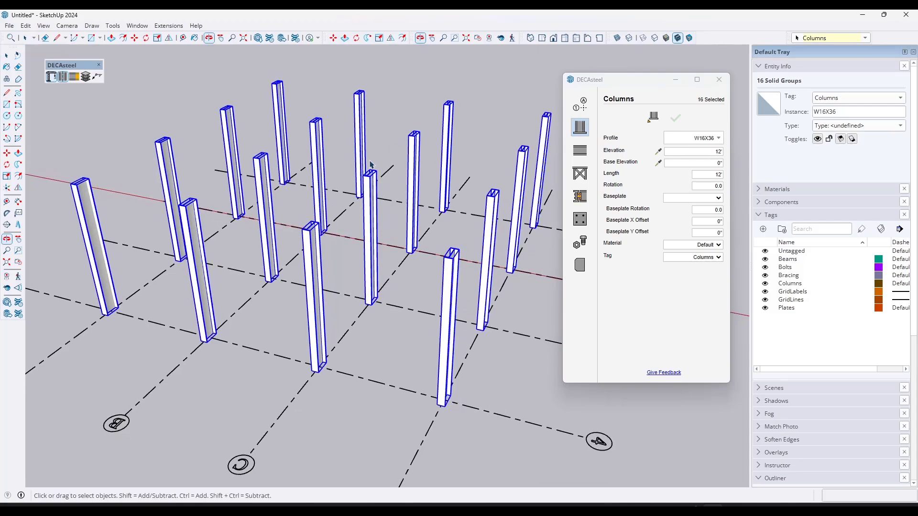
scroll(377, 135, down, 3)
scroll(378, 135, up, 1)
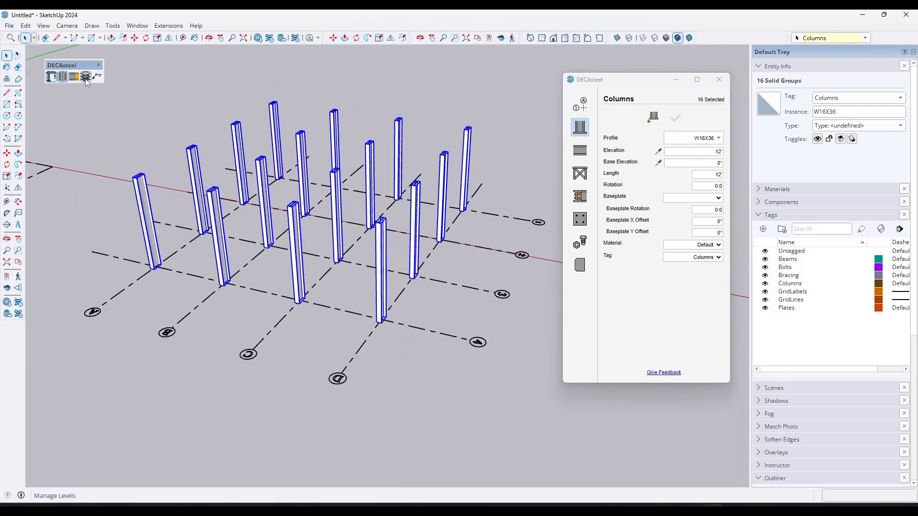
Step: Create a new baseplate component named TestBasePlate
click(584, 225)
click(629, 118)
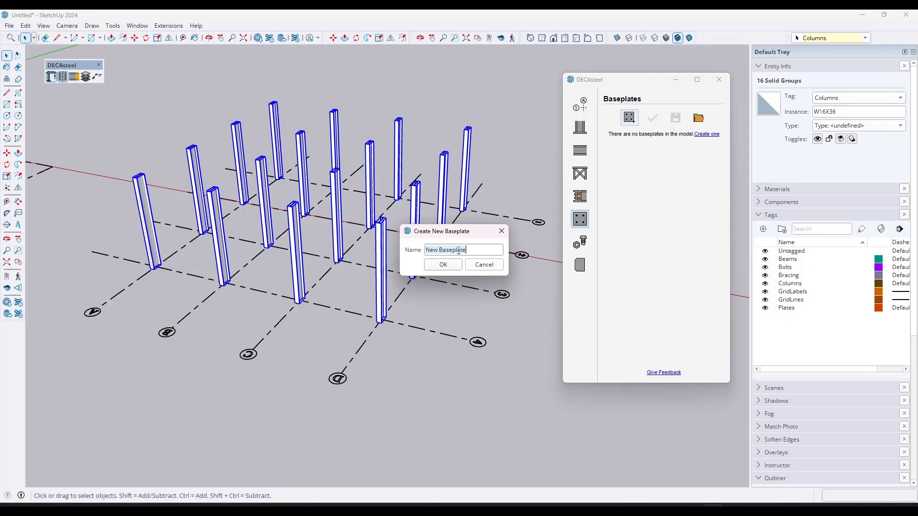
text(TestBasePlate)
key(Return)
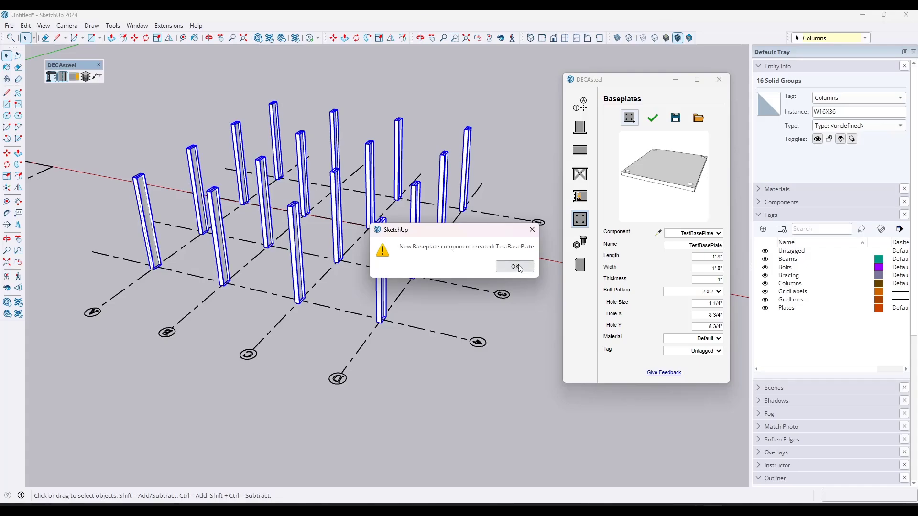
click(514, 266)
Step: Measure the column's depth at its base between the outer flange corners with the Line tool
scroll(387, 311, up, 5)
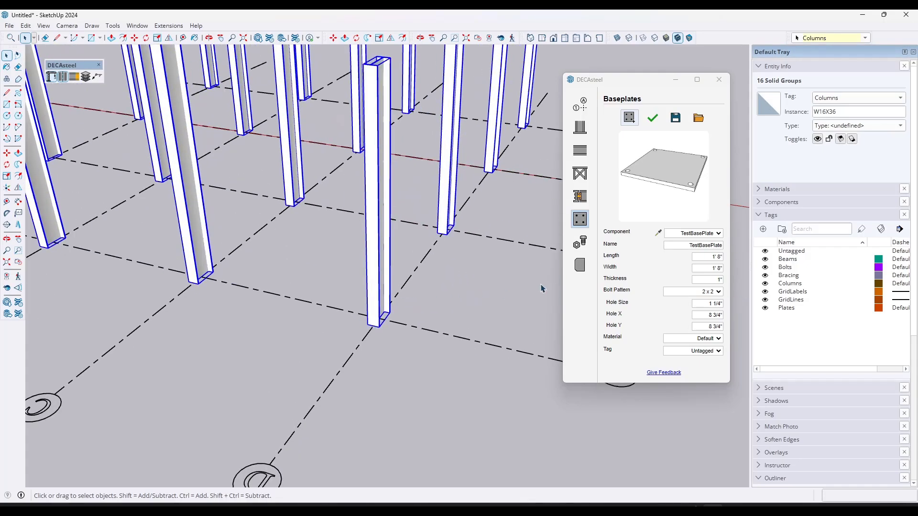
scroll(391, 322, up, 4)
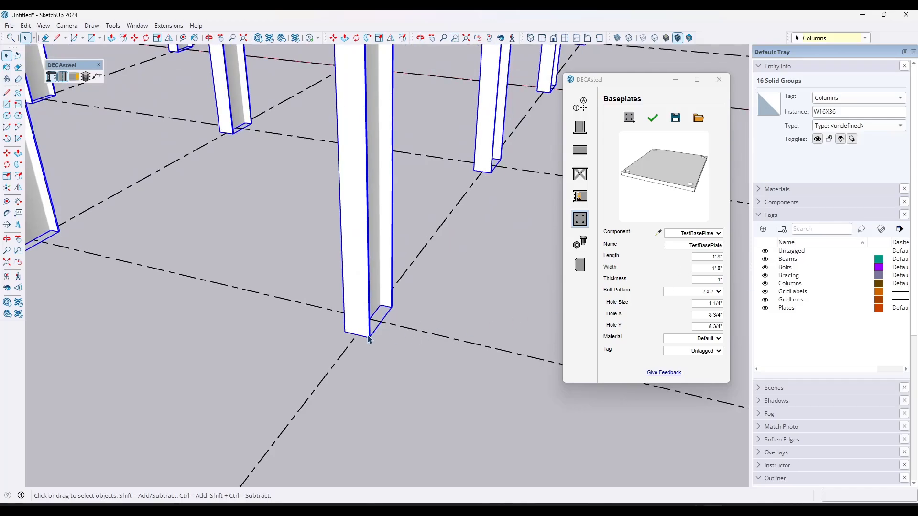
key(l)
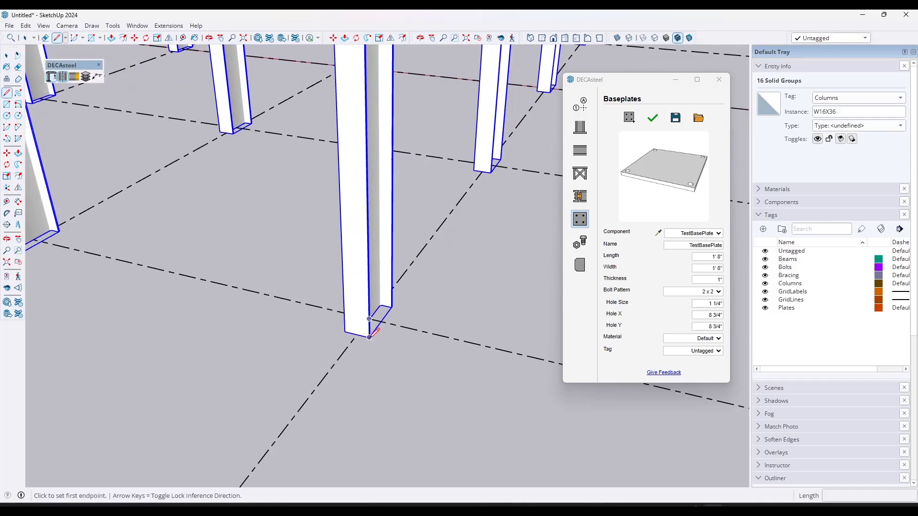
click(369, 338)
scroll(383, 316, up, 4)
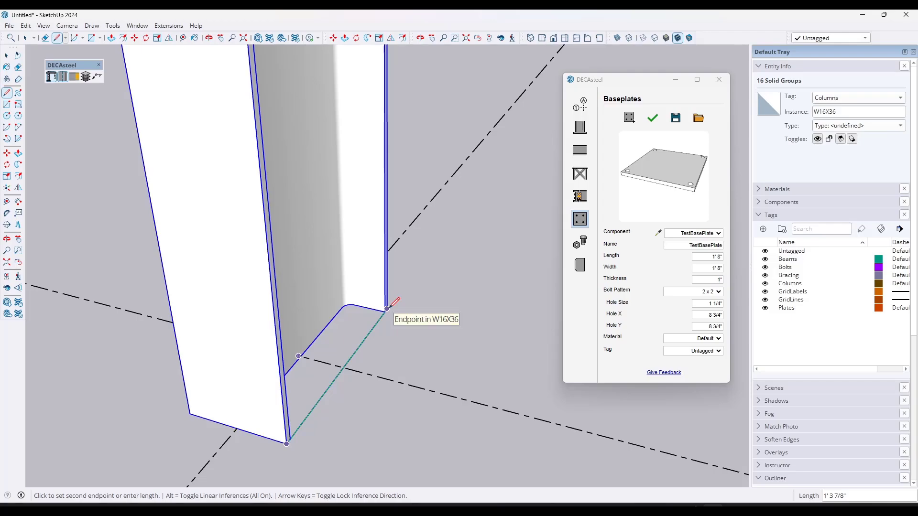
click(386, 308)
key(space)
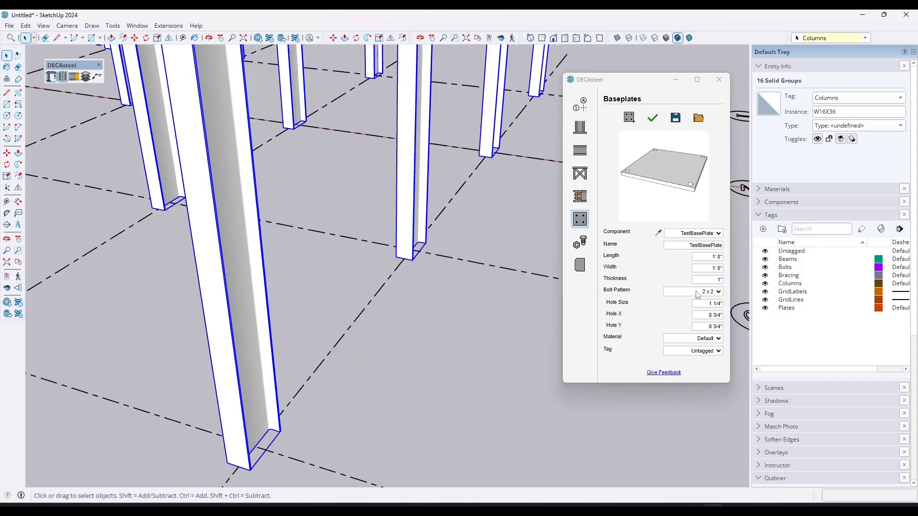
Step: Preview the 1 x 2 bolt pattern on the baseplate and return the pattern to 2 x 2
click(707, 292)
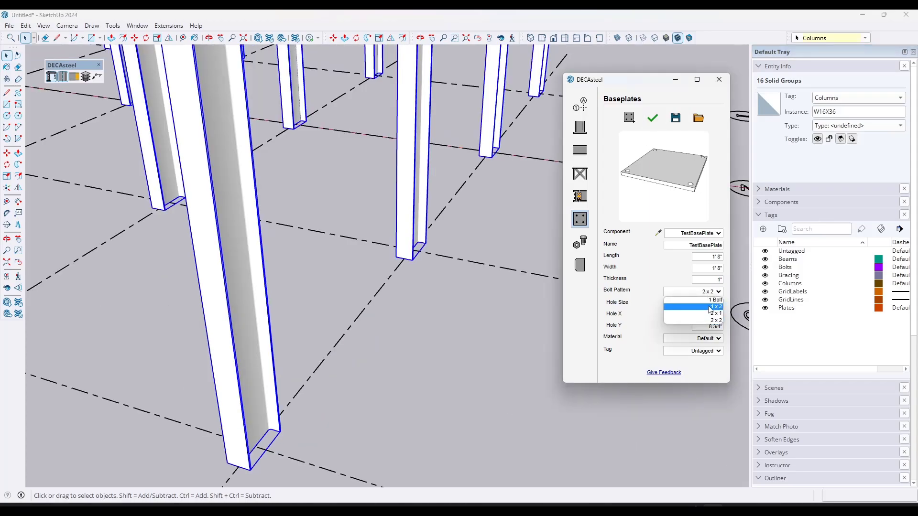
click(709, 307)
click(705, 293)
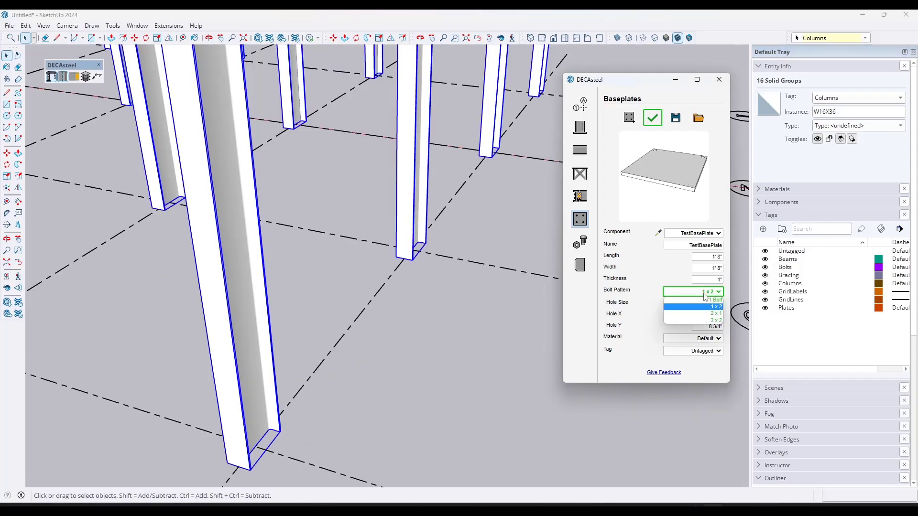
click(707, 320)
Step: Assign TestBasePlate as the baseplate of all the selected W16X36 columns
scroll(281, 246, down, 10)
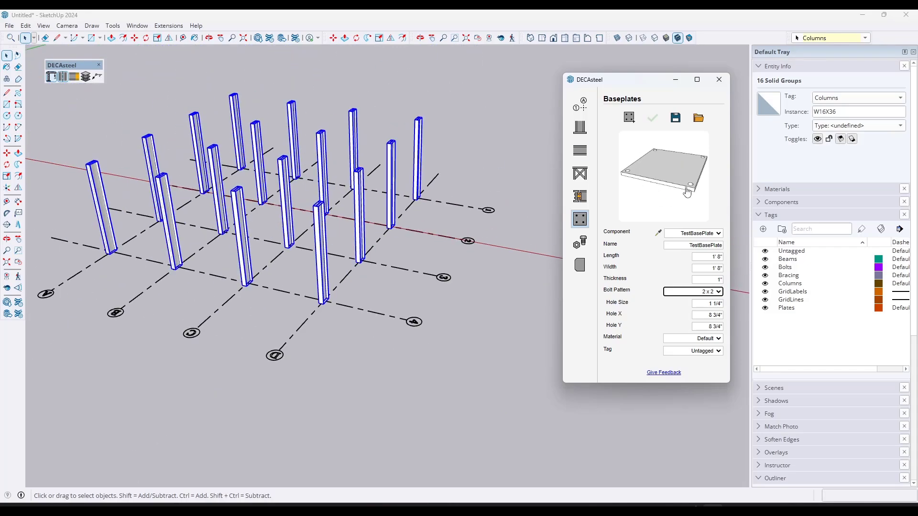
click(580, 127)
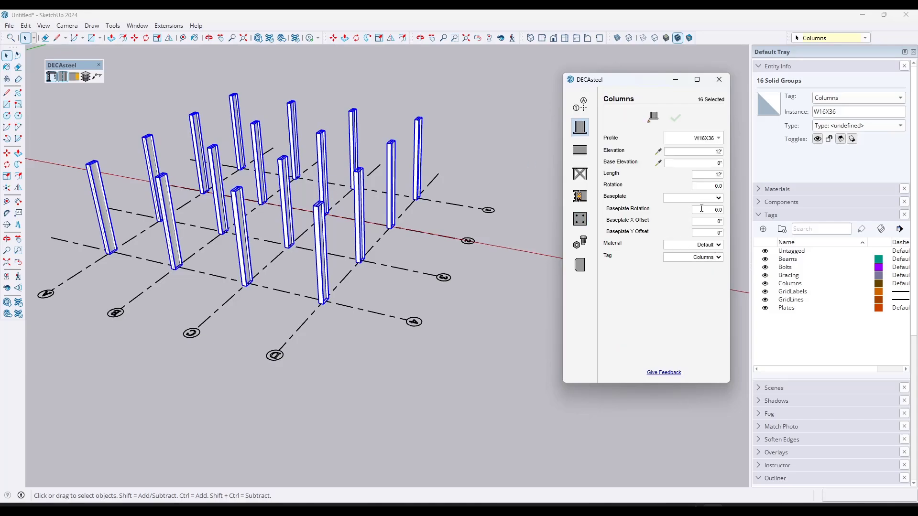
click(715, 199)
click(711, 211)
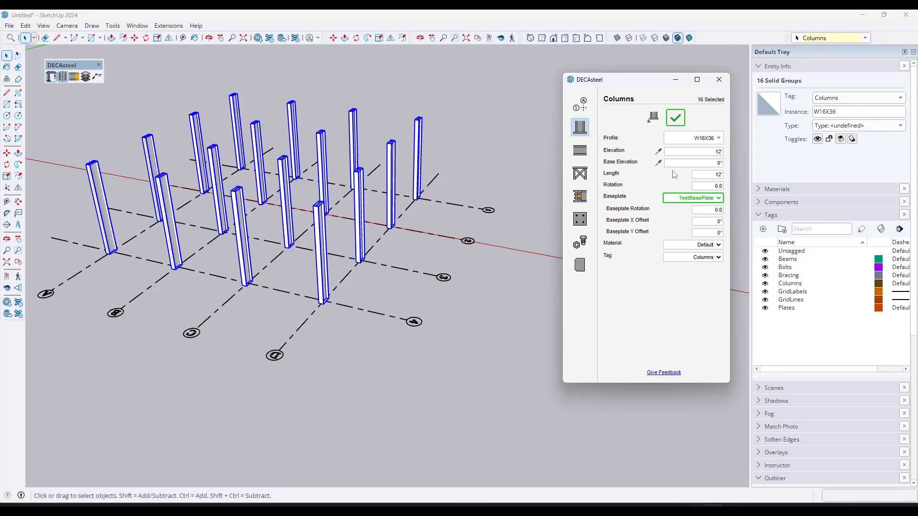
click(676, 117)
scroll(311, 316, up, 2)
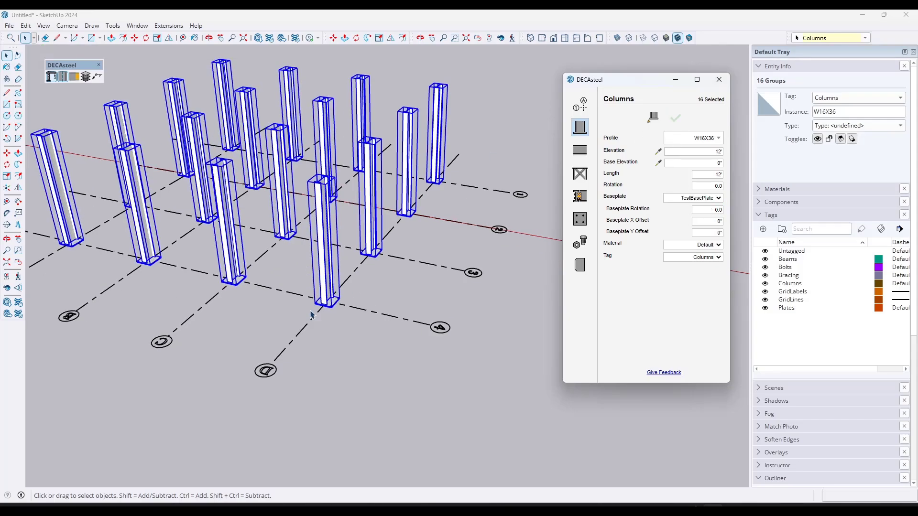
scroll(310, 316, up, 6)
middle_drag(342, 307, 349, 337)
scroll(349, 340, down, 5)
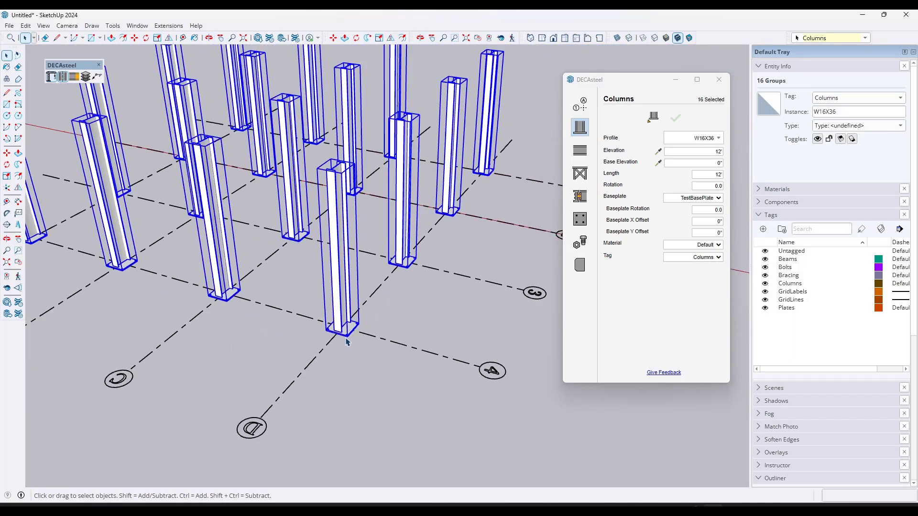
scroll(347, 340, down, 2)
Step: Extend the four interior W16X36 columns upward by 10' at their top ends
click(479, 89)
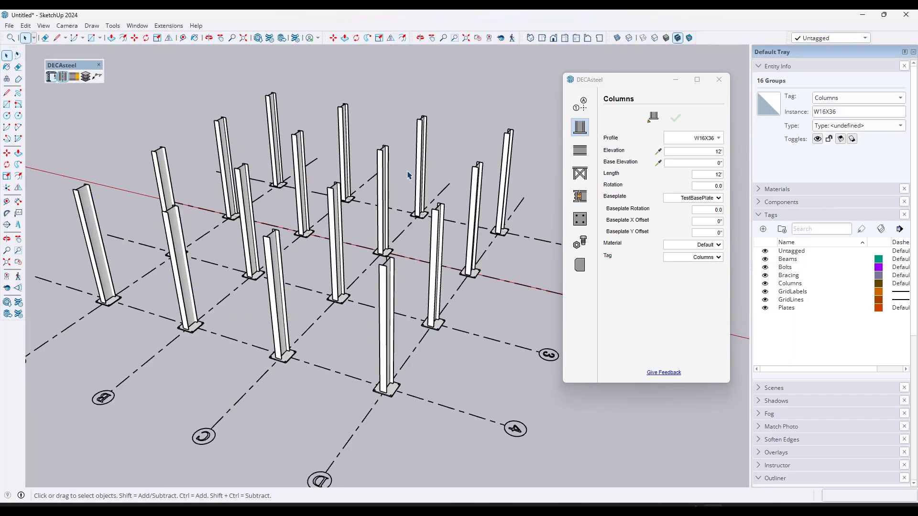
click(337, 210)
shift+click(253, 182)
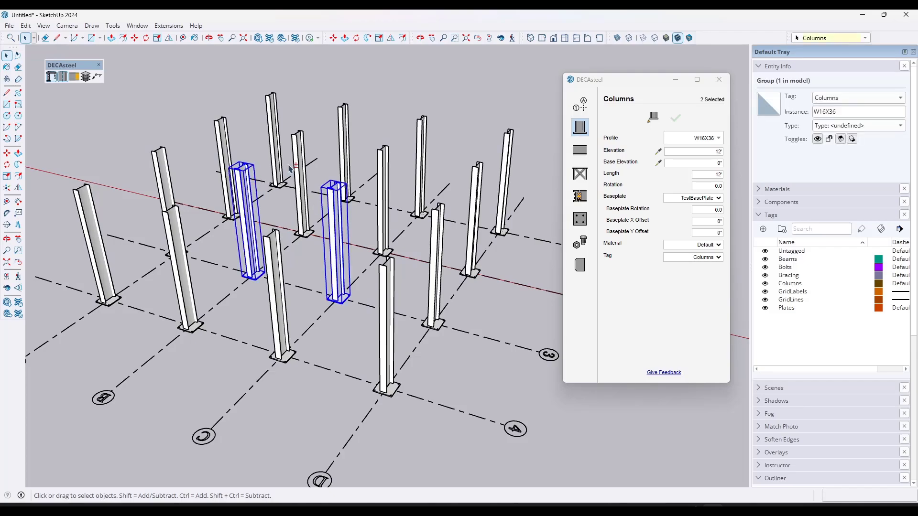
shift+click(300, 155)
shift+click(387, 173)
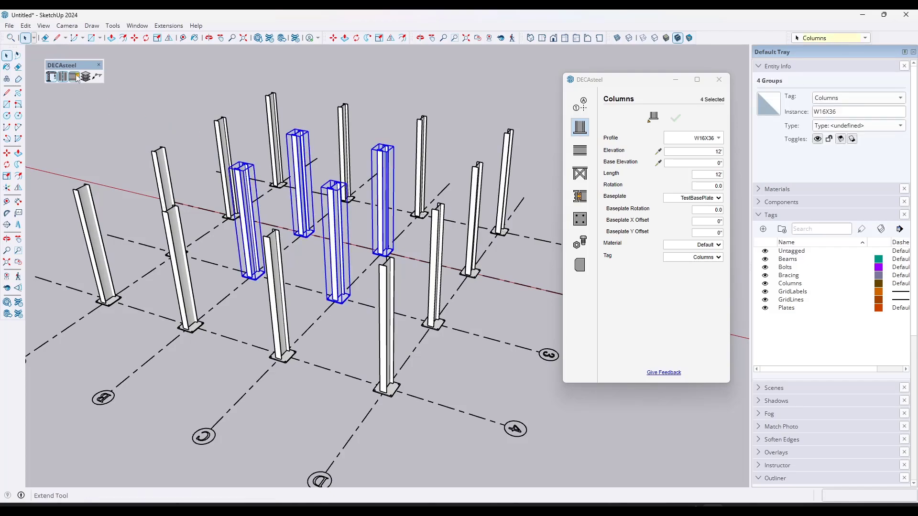
click(78, 78)
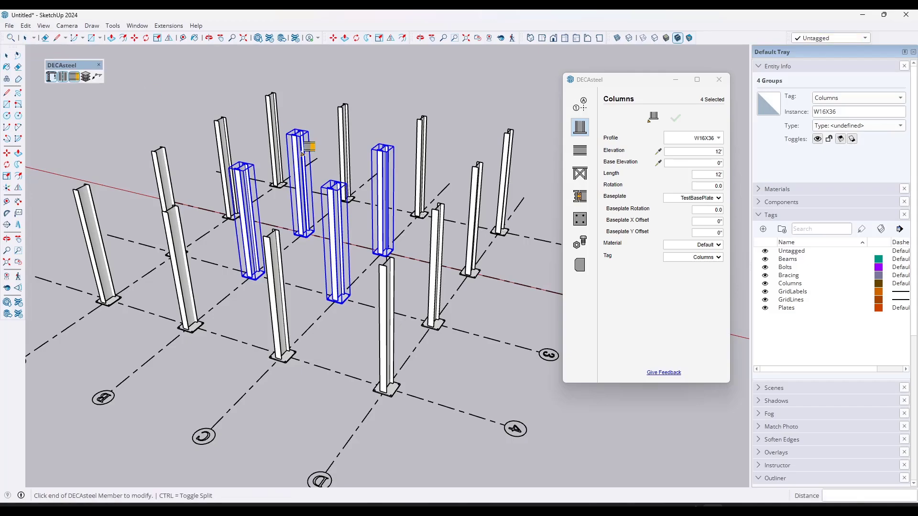
click(337, 184)
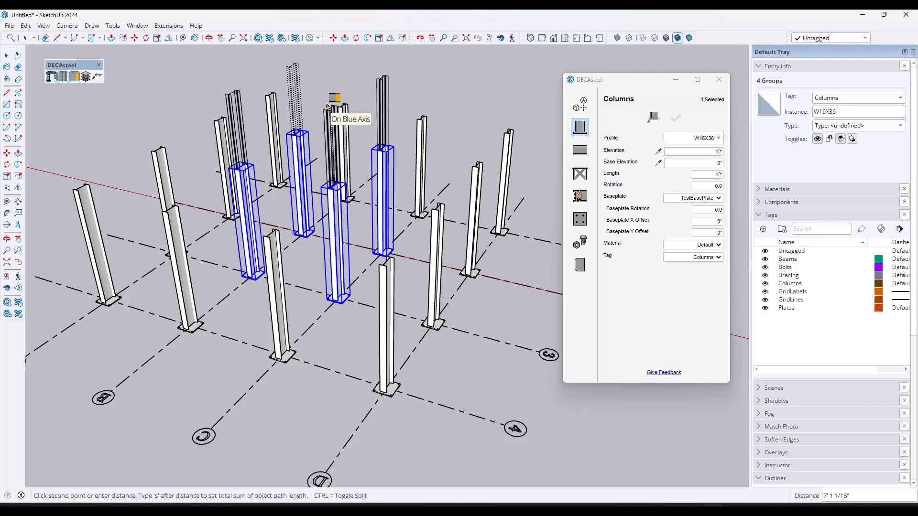
text(10')
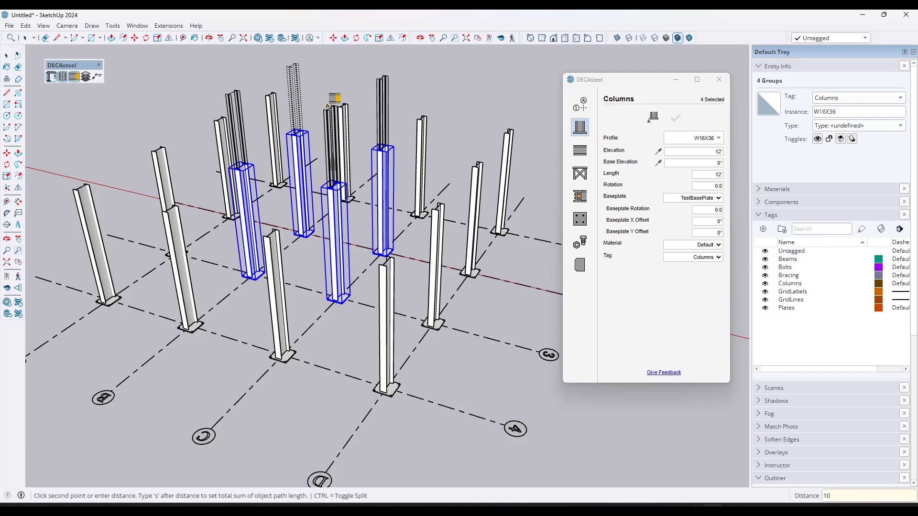
key(Return)
scroll(416, 315, down, 3)
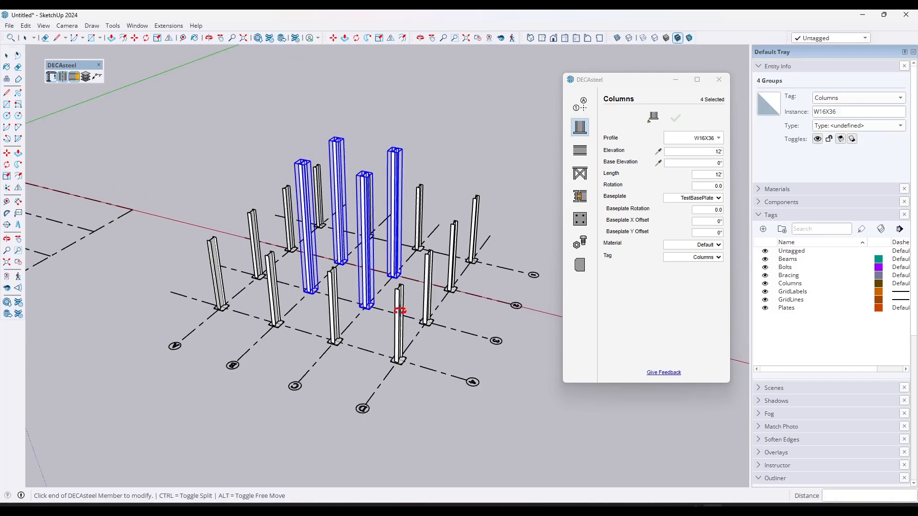
middle_drag(399, 309, 395, 275)
key(space)
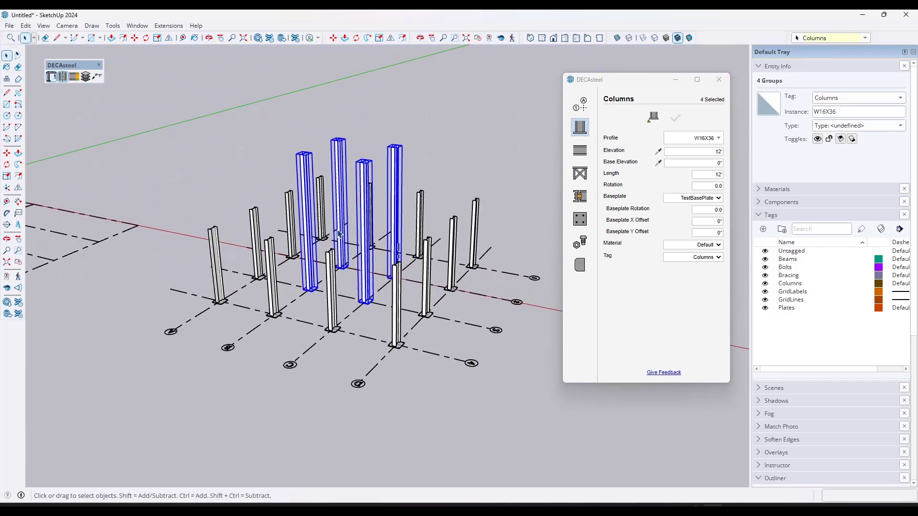
Step: Set the beam profile to W14X22 with Top-Middle as the placement point
scroll(329, 275, up, 3)
scroll(354, 236, down, 3)
scroll(341, 240, up, 2)
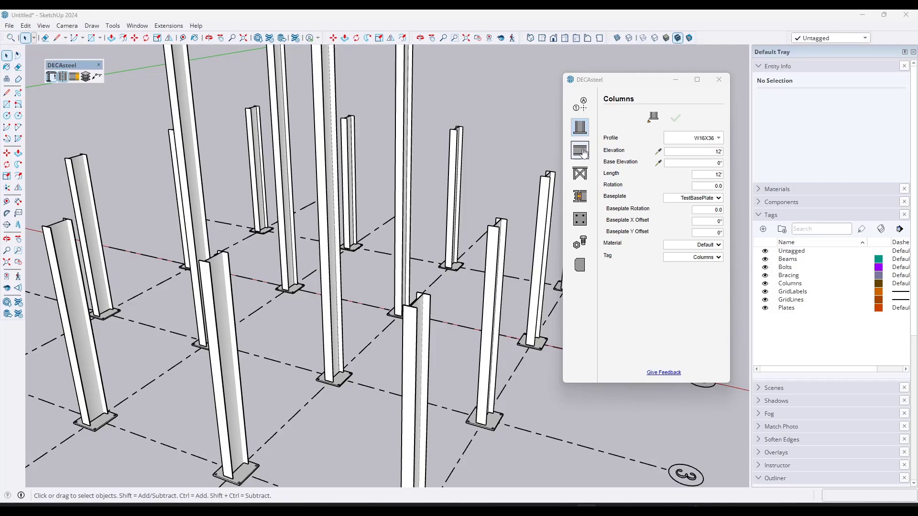
click(579, 151)
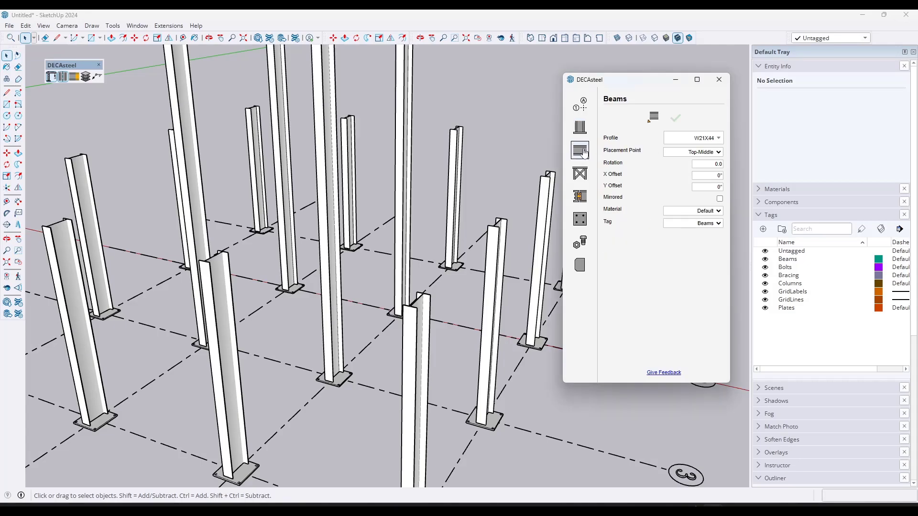
scroll(323, 232, down, 3)
scroll(350, 215, up, 2)
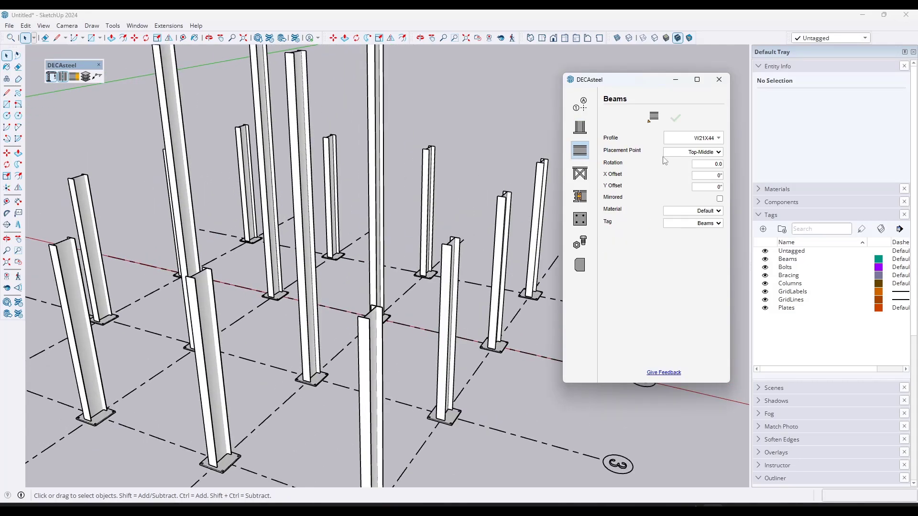
click(704, 139)
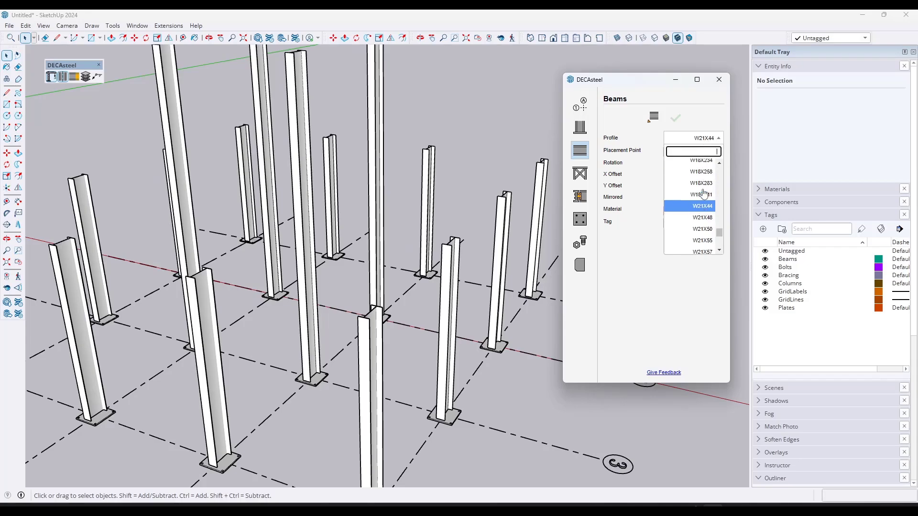
scroll(704, 193, up, 10)
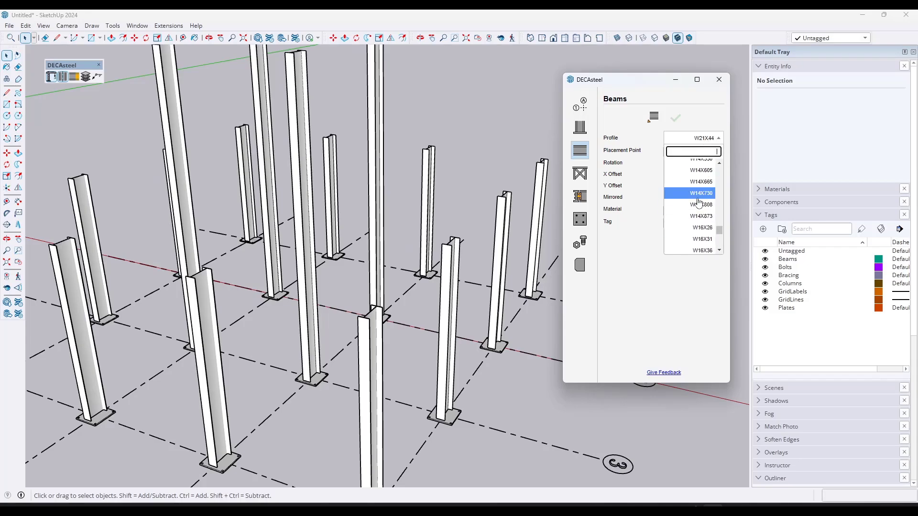
scroll(702, 201, up, 5)
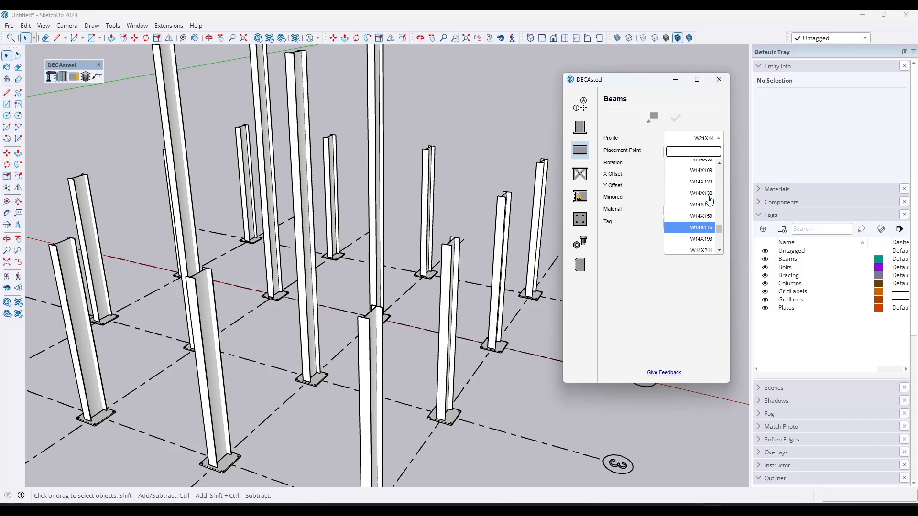
scroll(709, 200, up, 9)
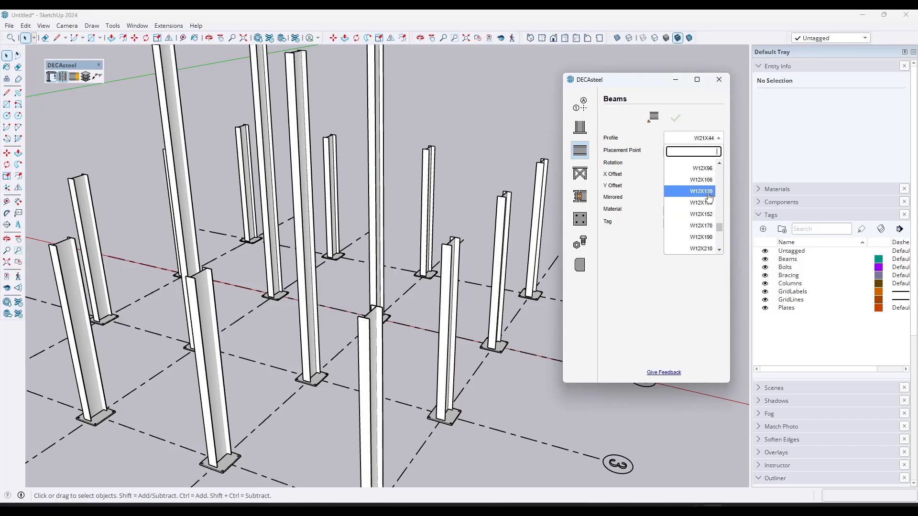
scroll(709, 198, down, 4)
click(705, 176)
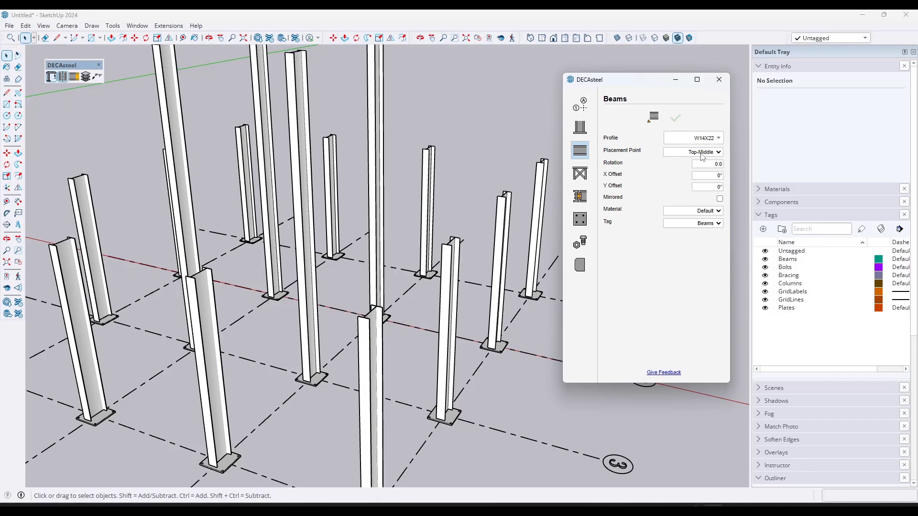
click(702, 154)
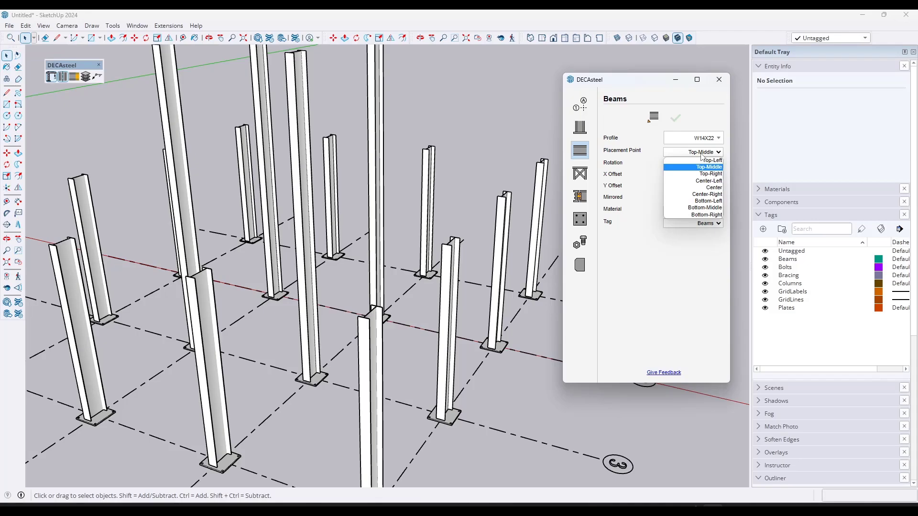
click(702, 156)
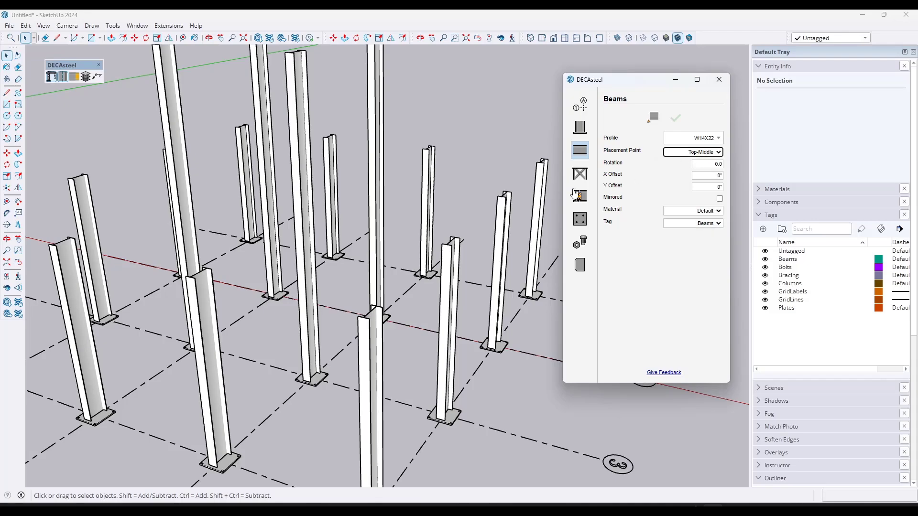
Step: Preview the W14X22 beam at a column top with the Center placement point and return it to Top-Middle
scroll(495, 233, down, 4)
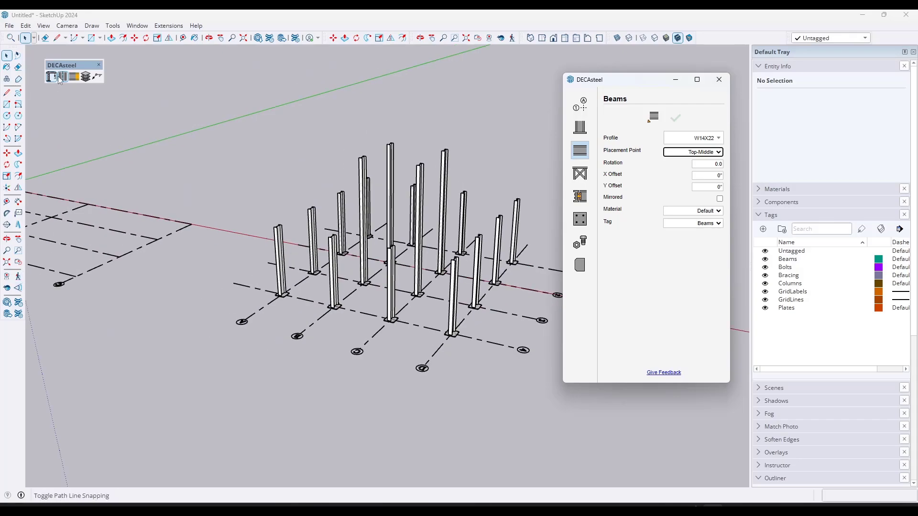
click(653, 117)
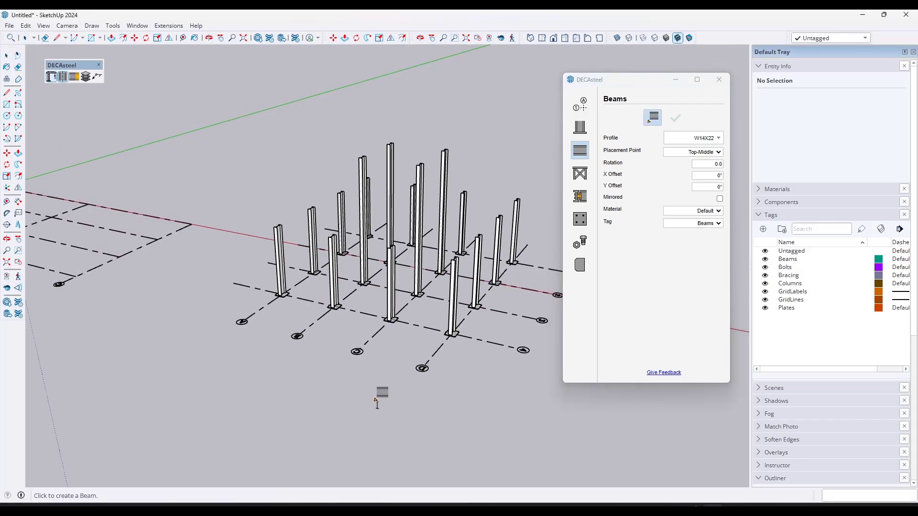
scroll(389, 394, up, 6)
scroll(395, 125, up, 3)
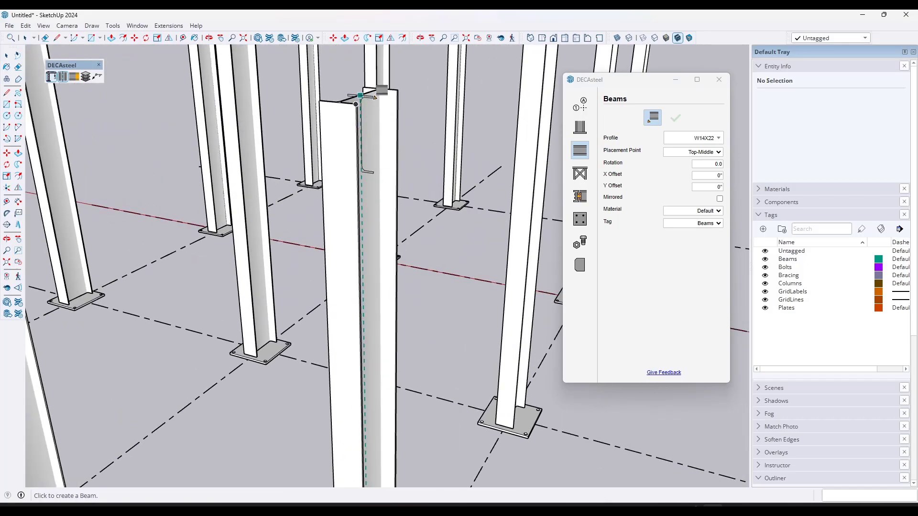
middle_drag(358, 98, 370, 98)
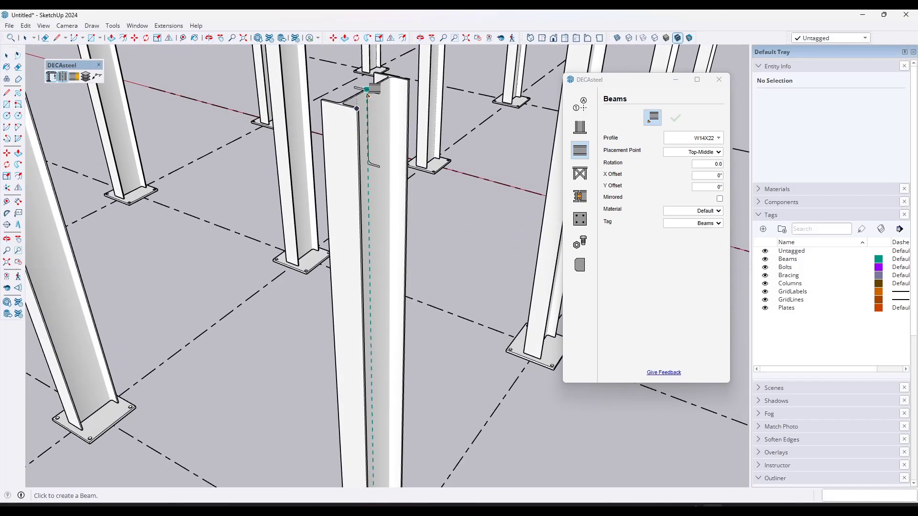
click(703, 152)
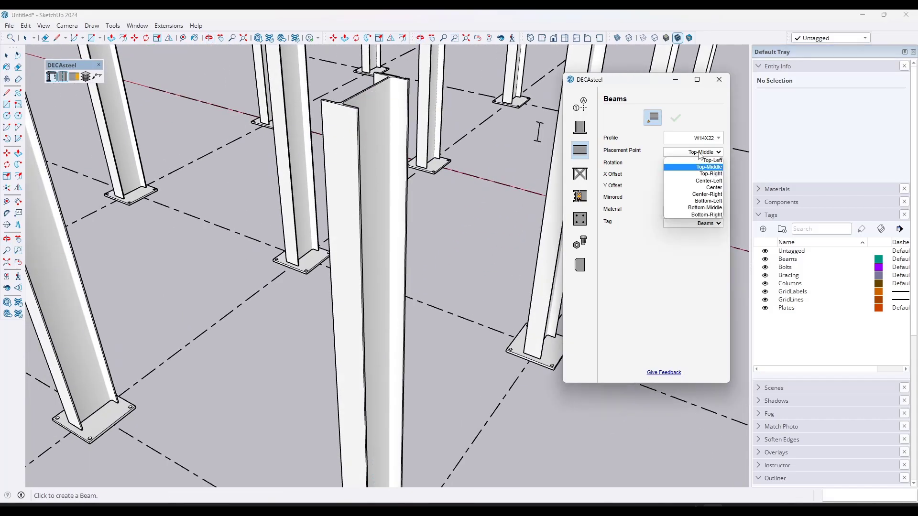
click(715, 188)
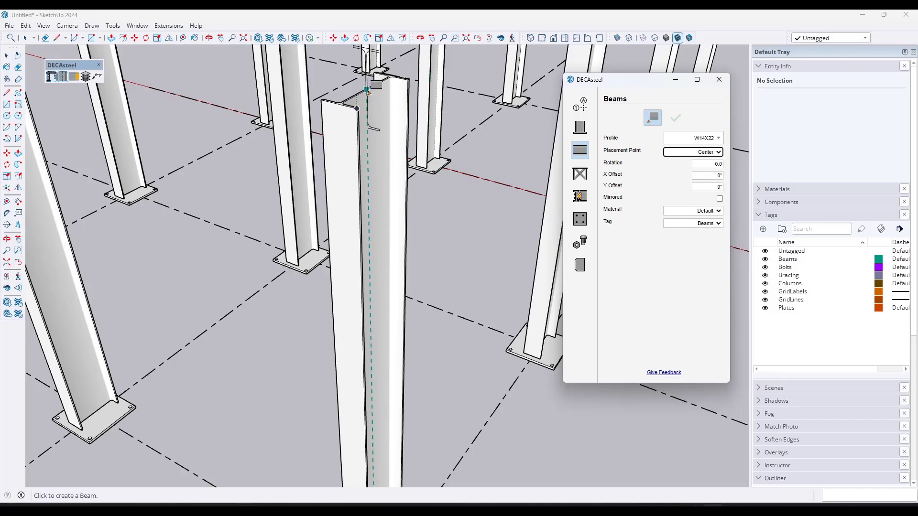
click(695, 152)
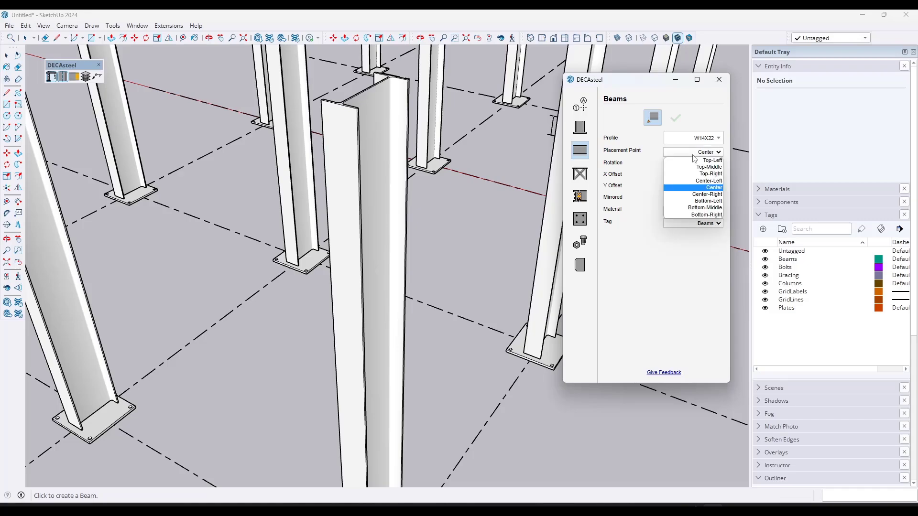
click(707, 167)
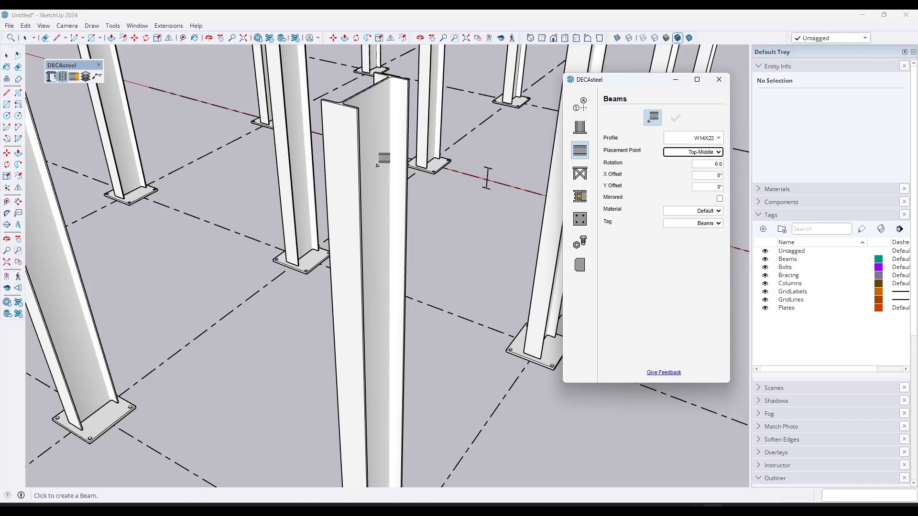
scroll(239, 138, down, 5)
scroll(266, 132, up, 2)
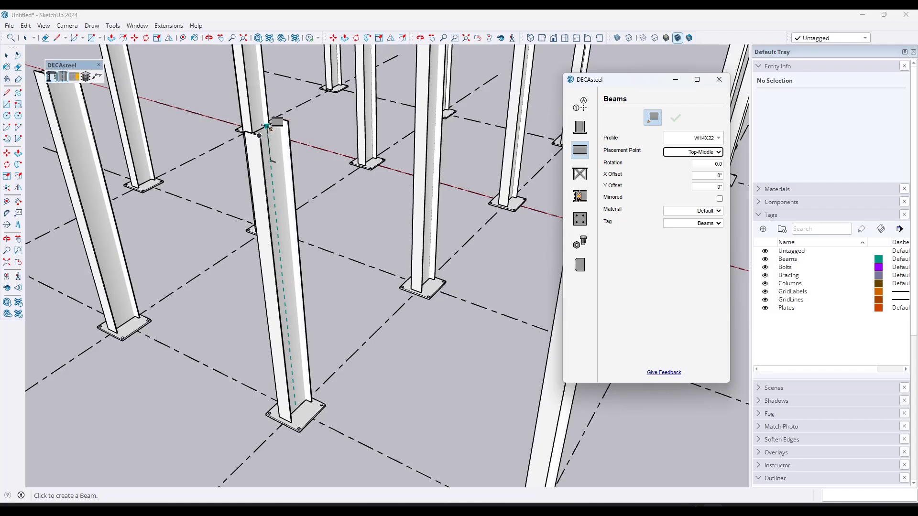
key(space)
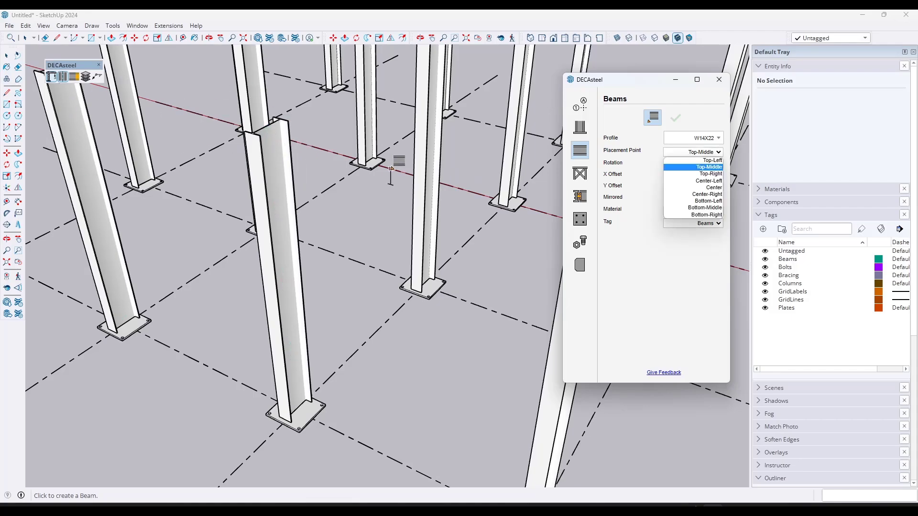
key(Escape)
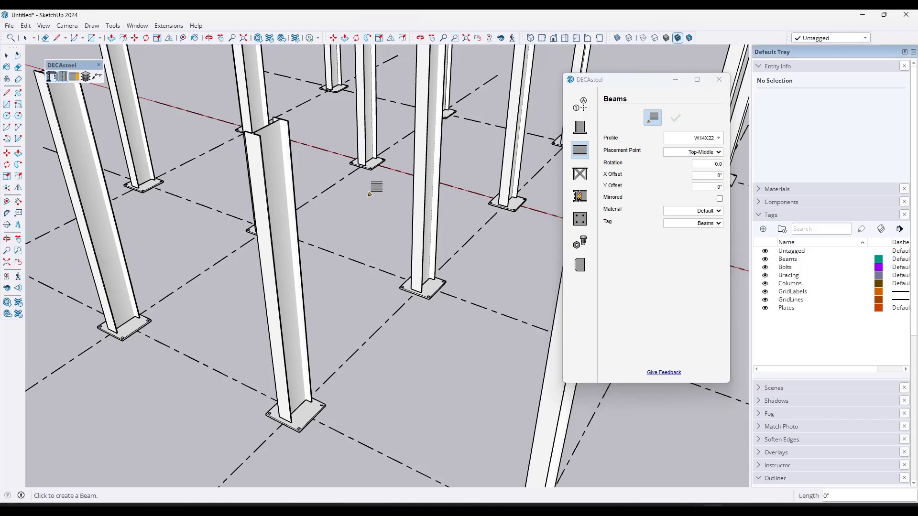
key(space)
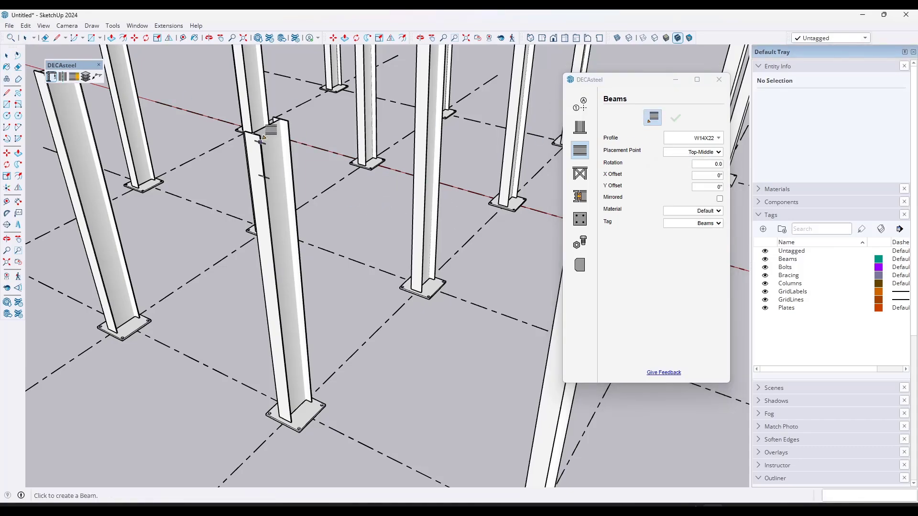
click(62, 78)
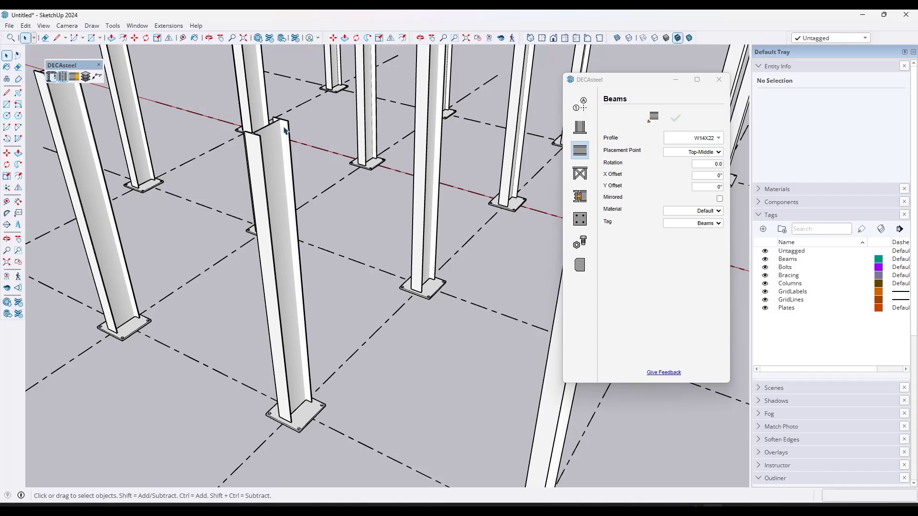
Step: Place a 10' W14X22 beam between the top centers of the columns at grid points C4 and D4
click(654, 118)
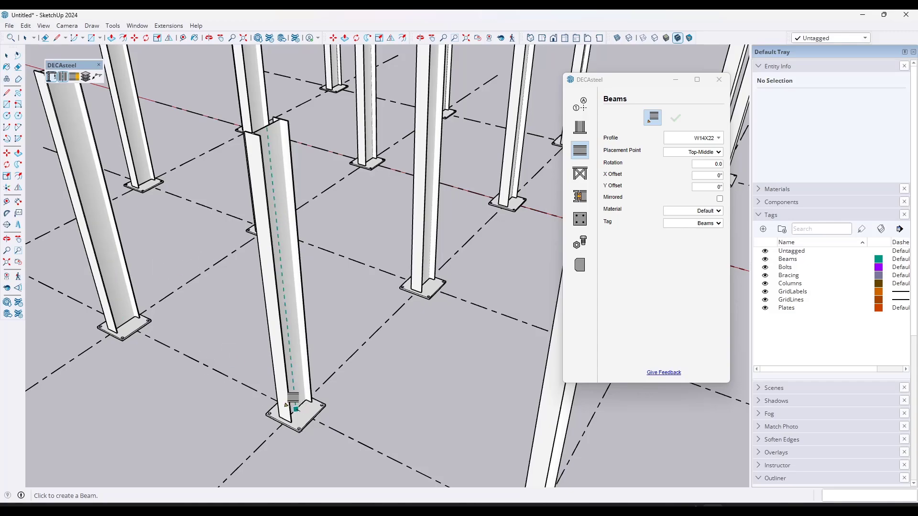
click(268, 127)
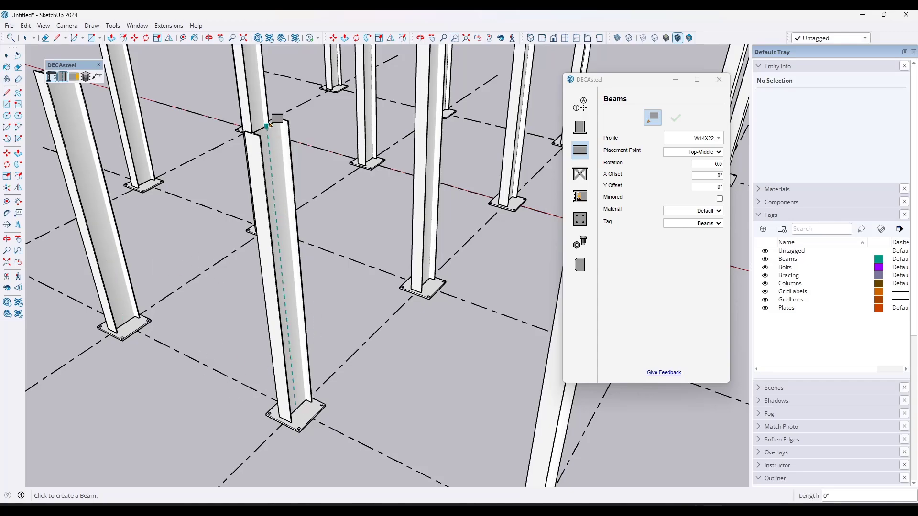
middle_drag(269, 127, 358, 151)
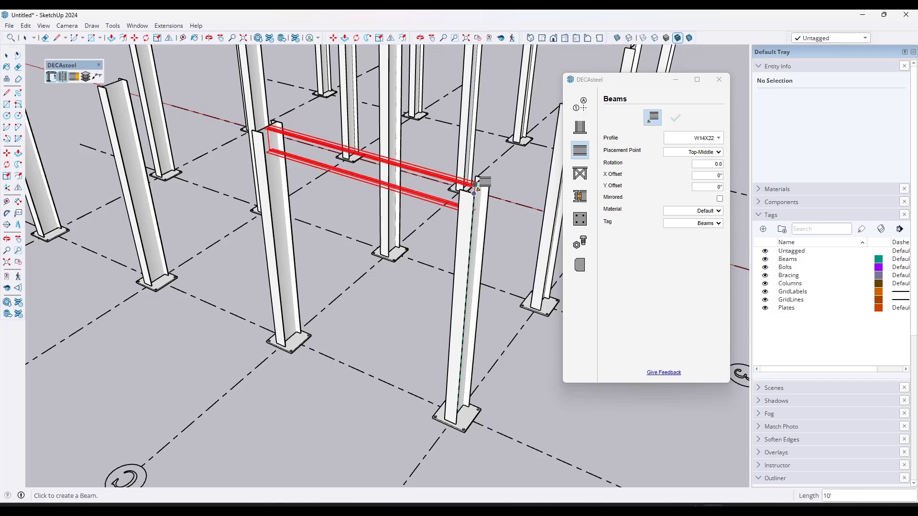
click(474, 186)
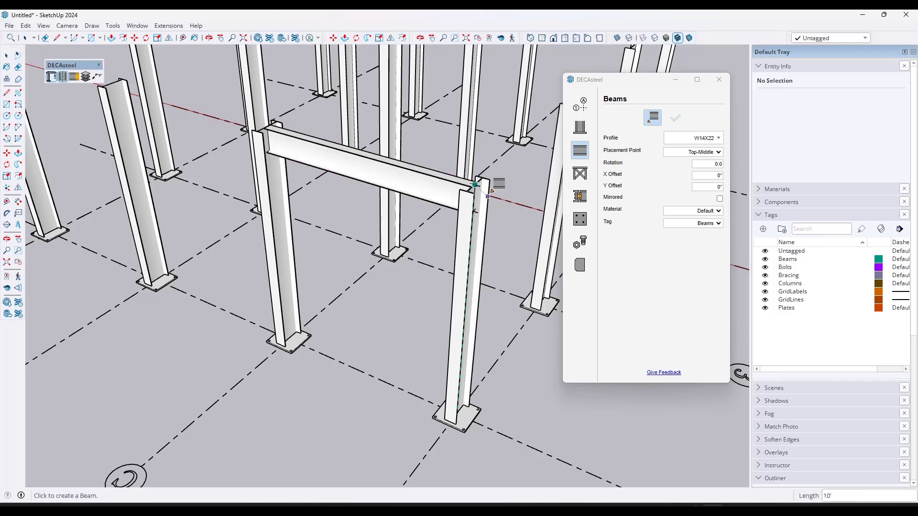
Step: Select the W14X22 beam and shorten one end by about 3/16" to meet the face of the column web
key(space)
scroll(370, 265, down, 2)
scroll(433, 181, up, 5)
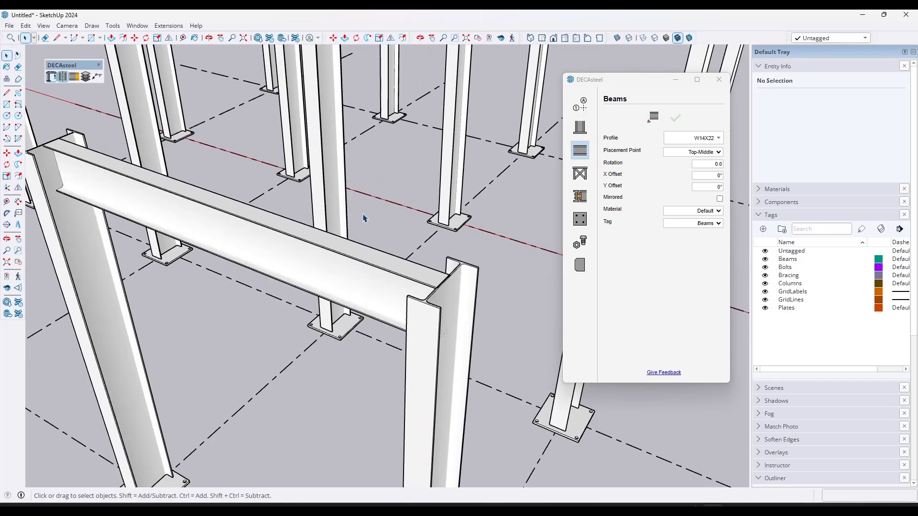
scroll(427, 280, up, 4)
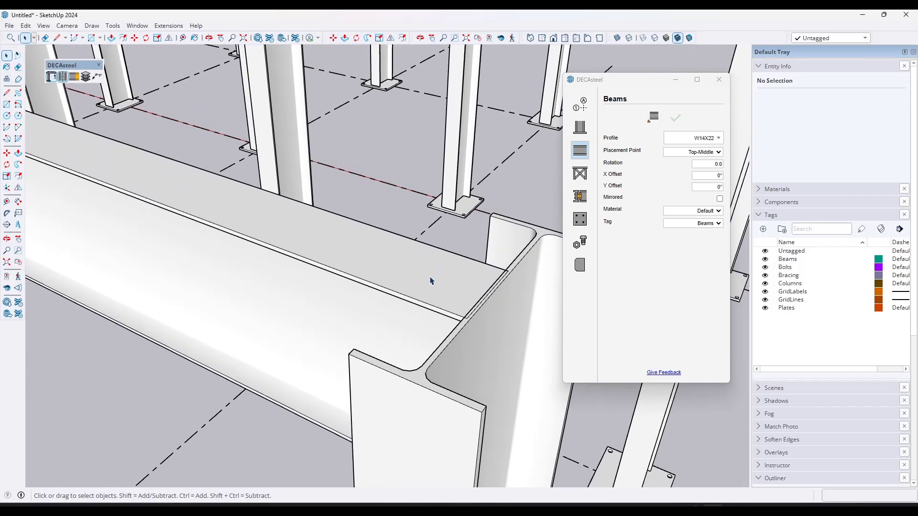
middle_drag(397, 285, 689, 230)
click(449, 238)
middle_drag(411, 230, 405, 273)
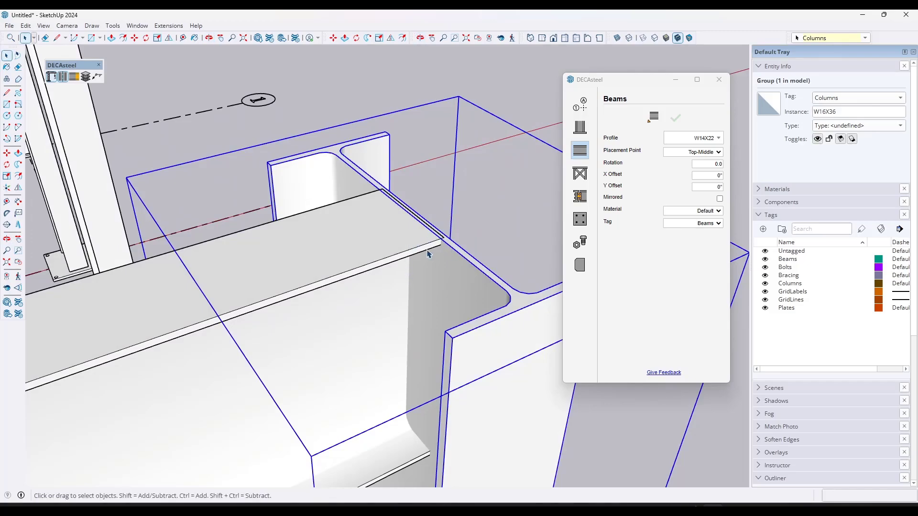
click(407, 247)
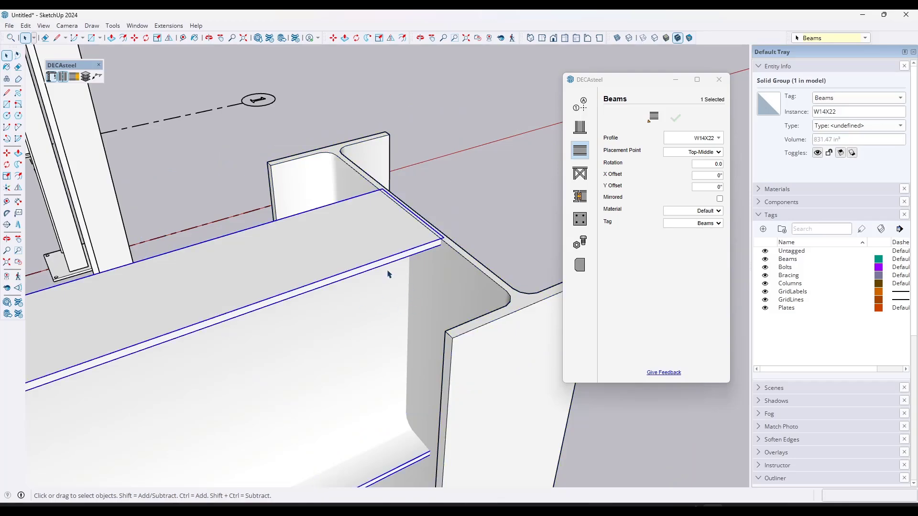
click(73, 79)
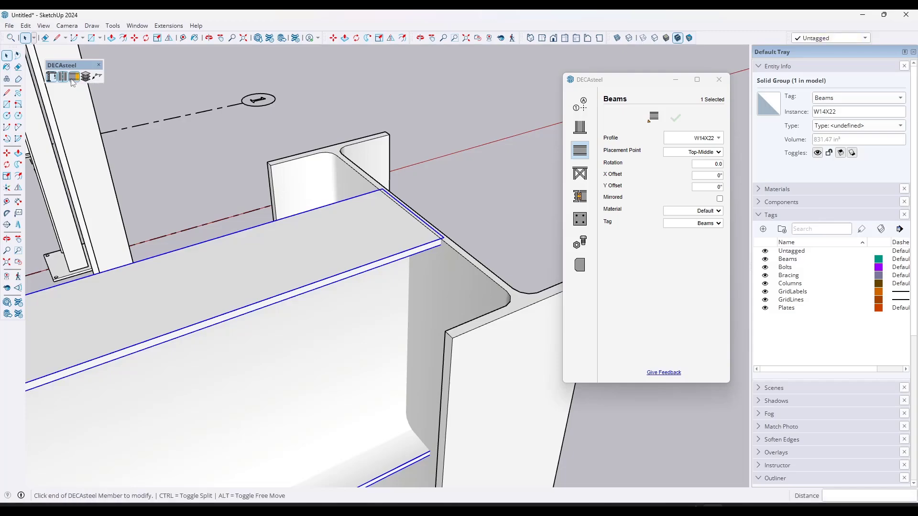
click(443, 236)
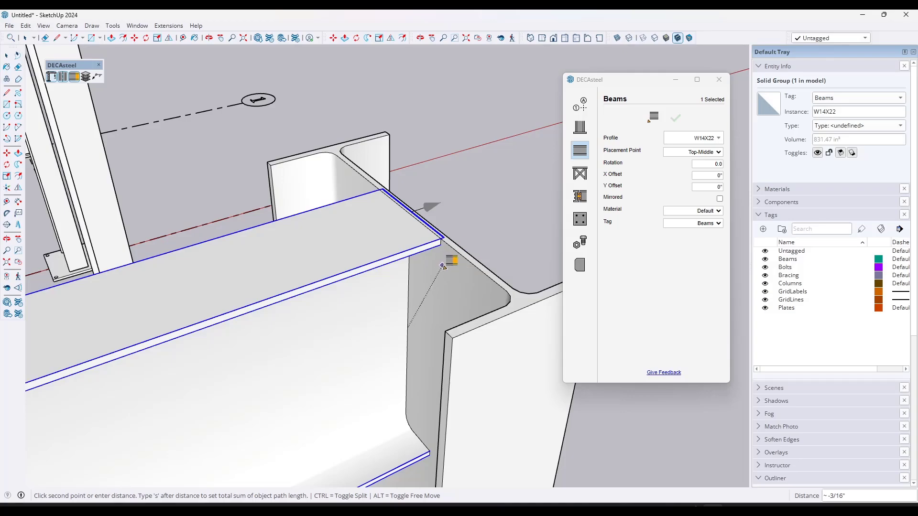
click(441, 238)
Step: Try shortening the same beam end by 2" and extend it back 2" to the column web
click(439, 238)
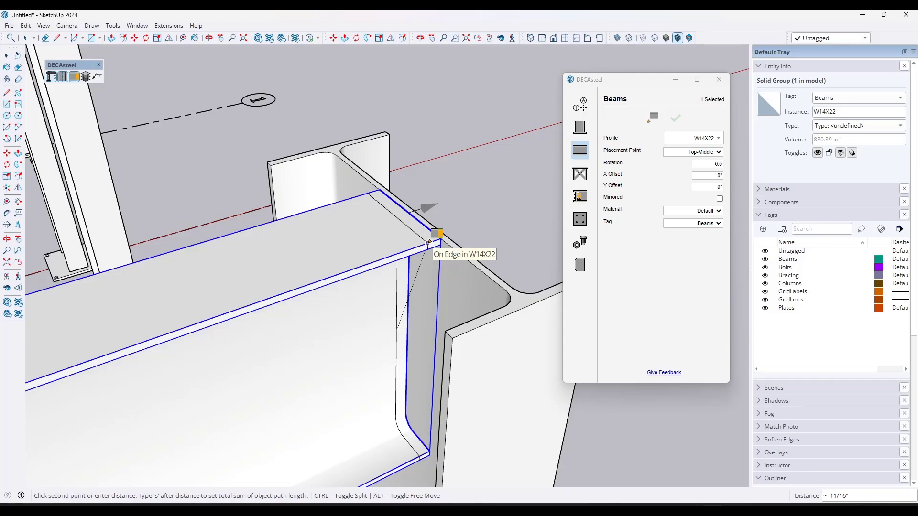
click(429, 242)
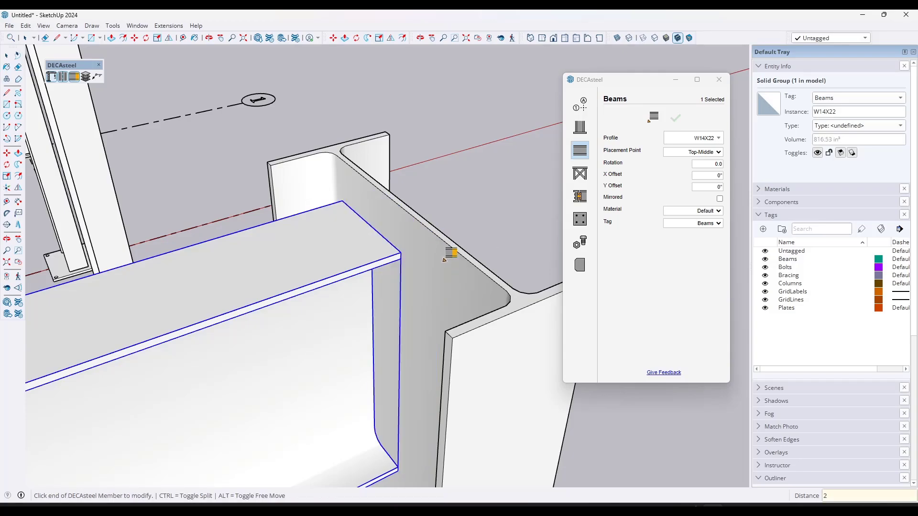
scroll(460, 292, down, 2)
middle_drag(461, 295, 444, 254)
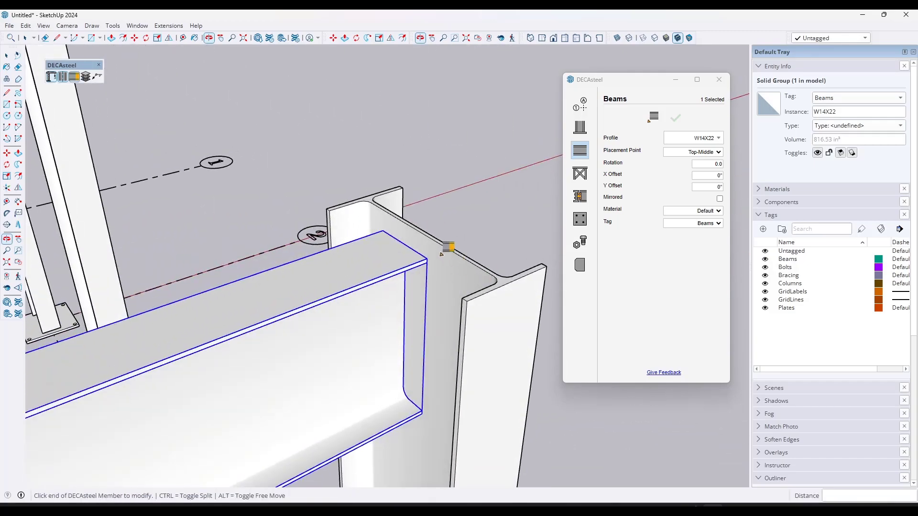
click(427, 257)
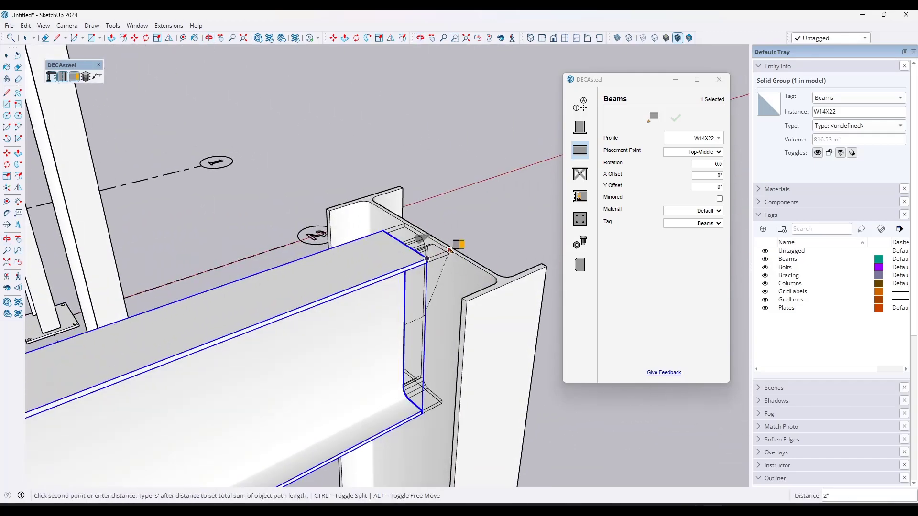
click(449, 250)
key(space)
scroll(501, 262, down, 3)
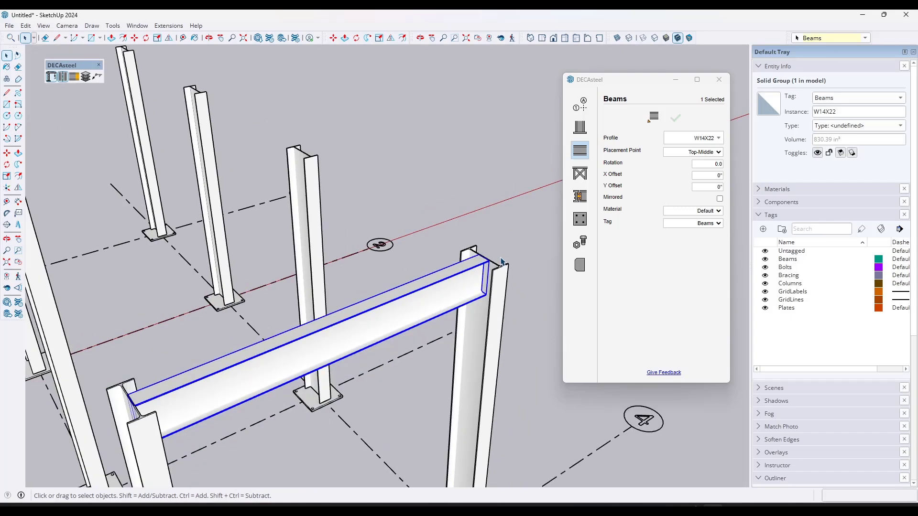
Step: Try lowering the selected W14X22 beam with a Y Offset of -2"
scroll(80, 418, up, 3)
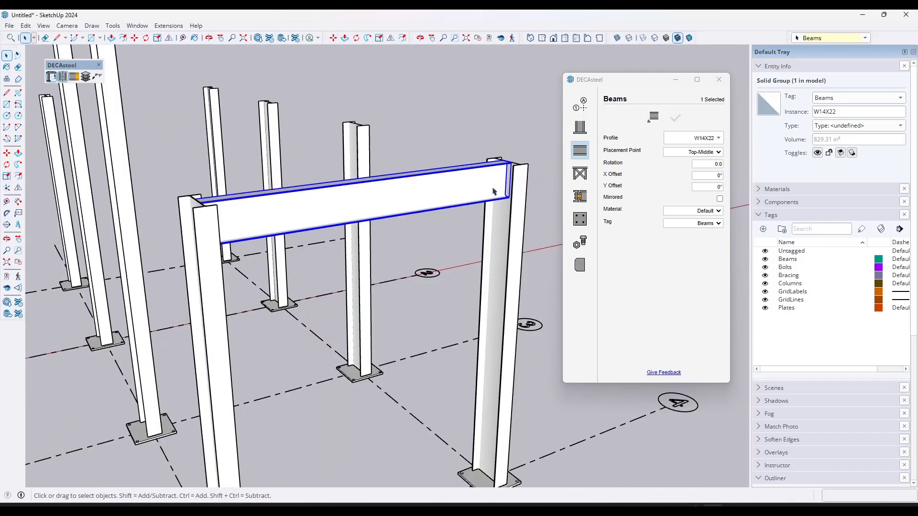
scroll(516, 175, up, 2)
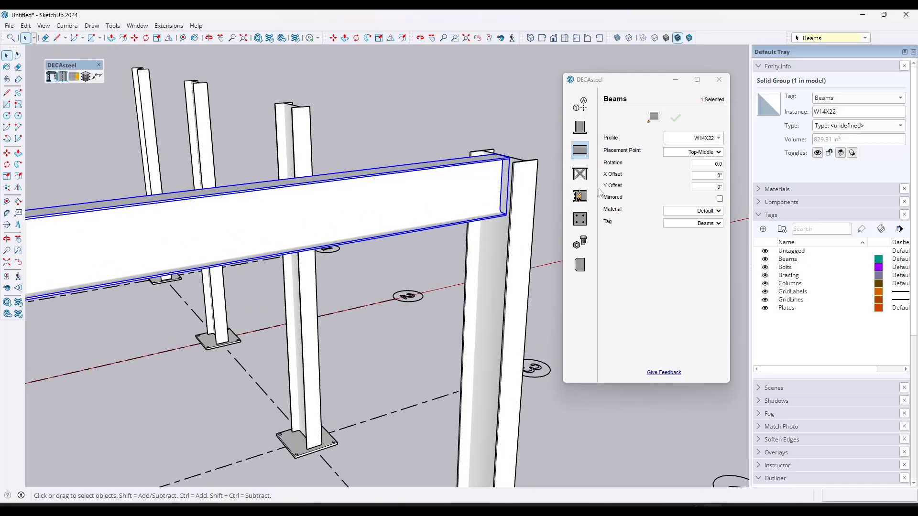
click(705, 187)
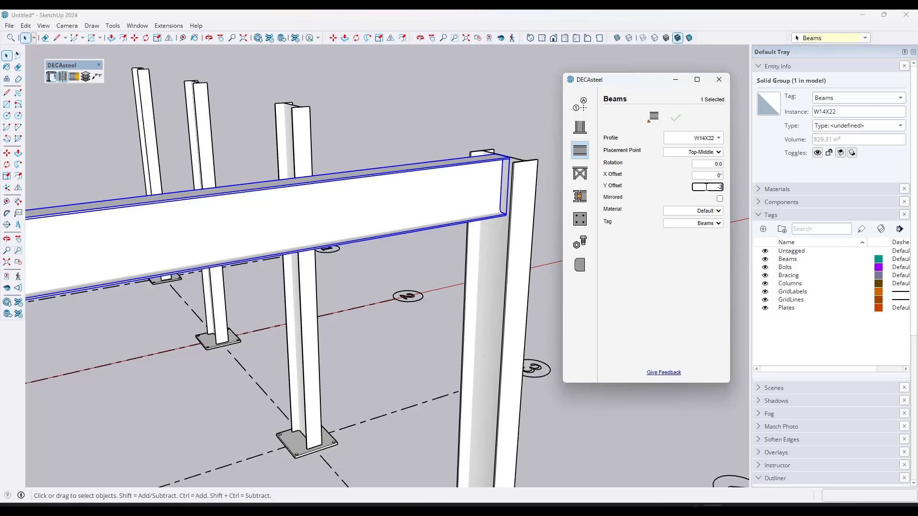
key(Tab)
click(675, 118)
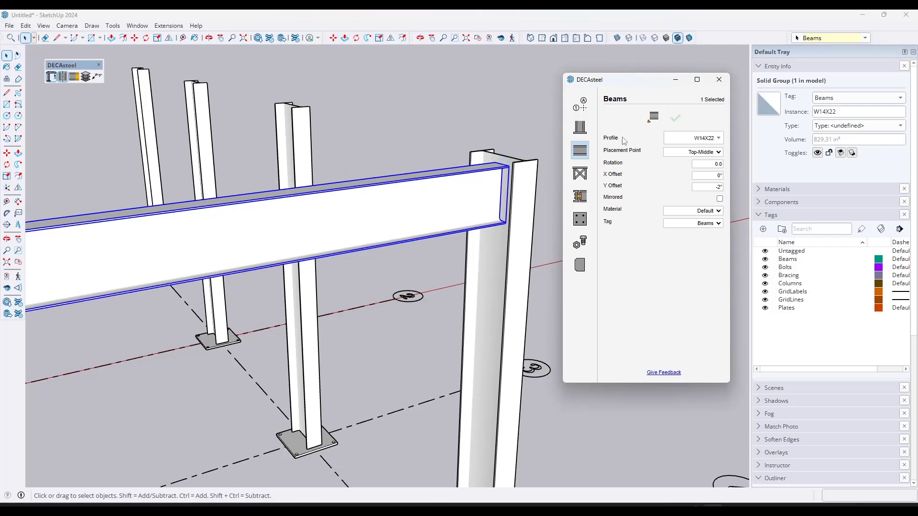
scroll(498, 164, up, 3)
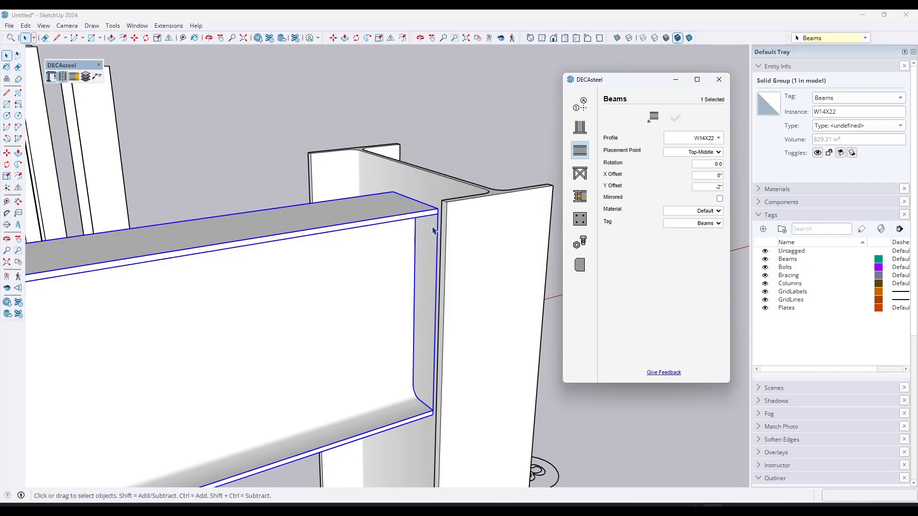
scroll(469, 248, down, 6)
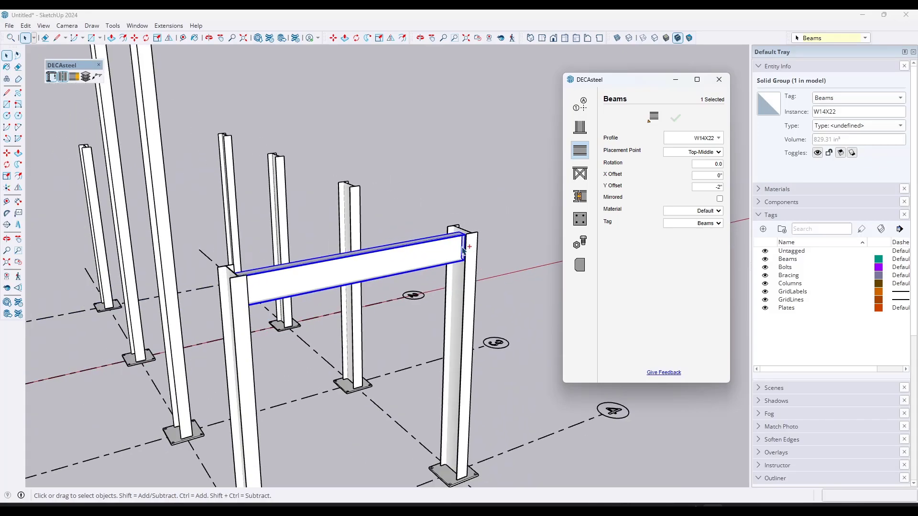
click(485, 241)
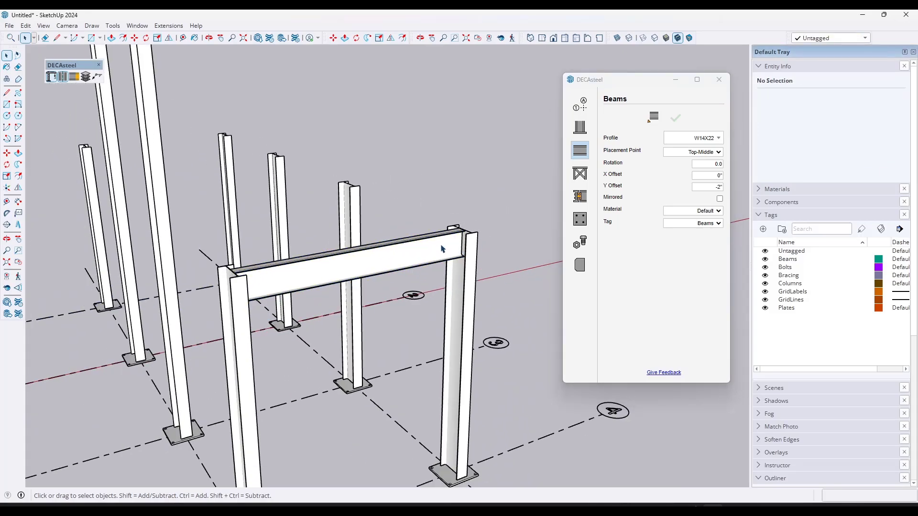
Step: Set the connection type to Beam and its detail to Single Angle
middle_drag(442, 248, 388, 290)
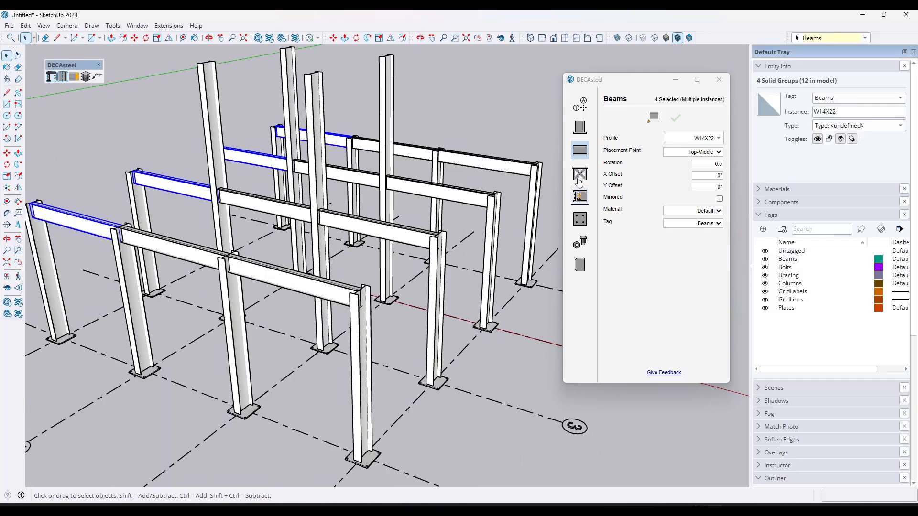
click(579, 173)
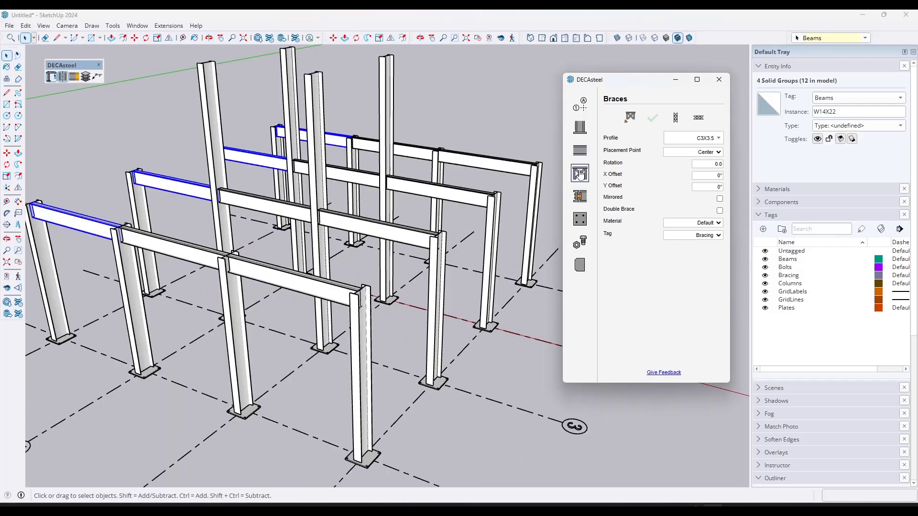
click(579, 197)
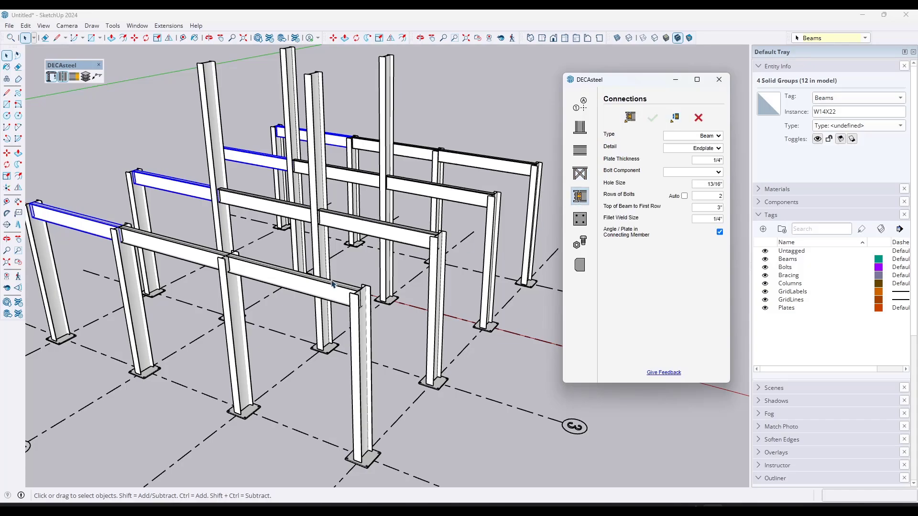
middle_drag(270, 304, 221, 280)
scroll(221, 279, down, 3)
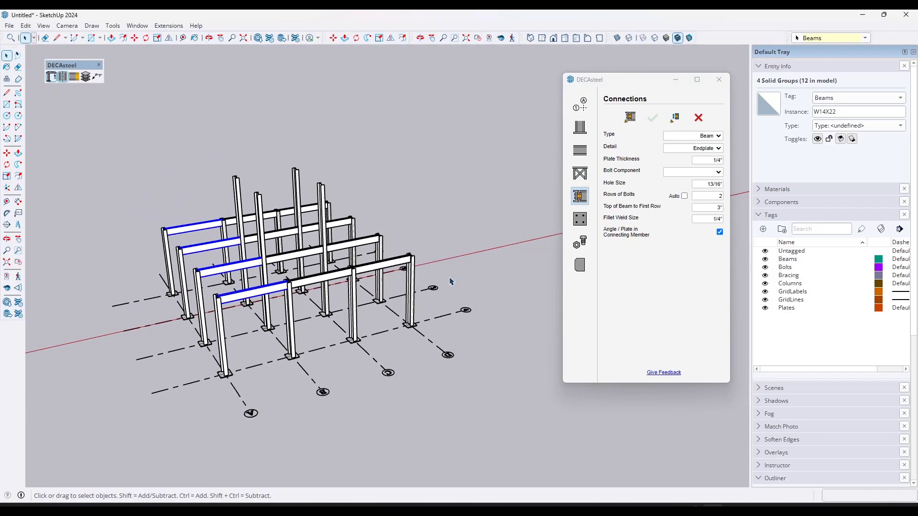
scroll(221, 279, up, 10)
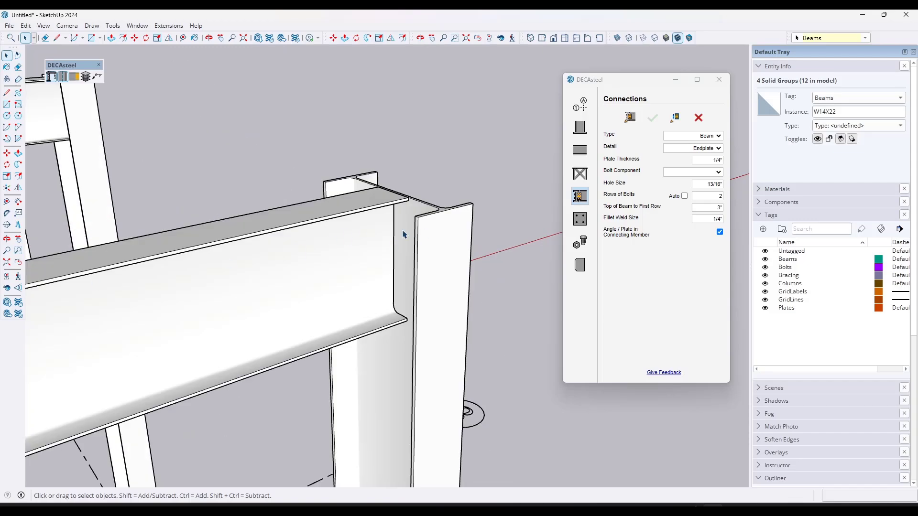
click(718, 137)
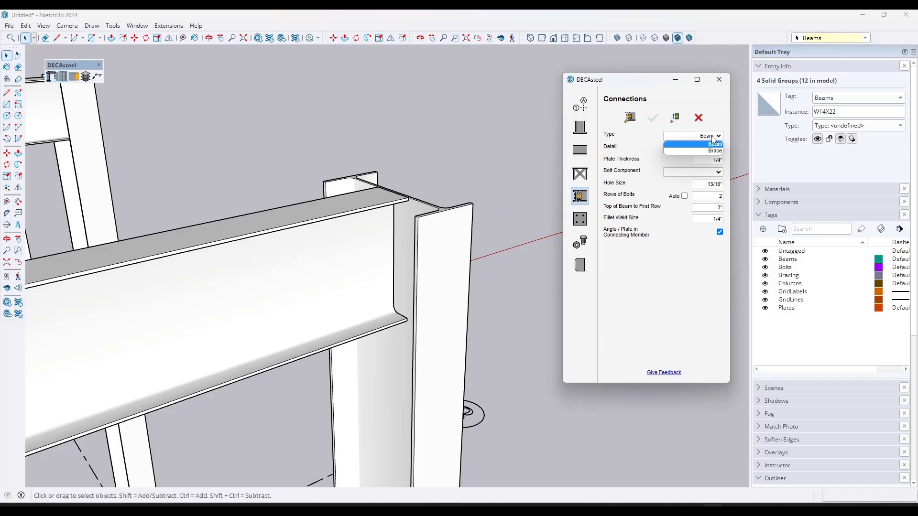
click(711, 144)
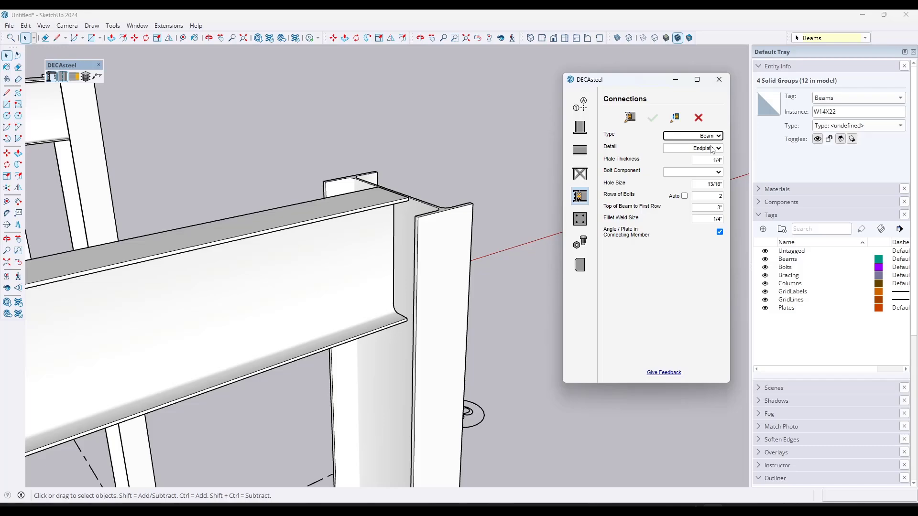
click(711, 150)
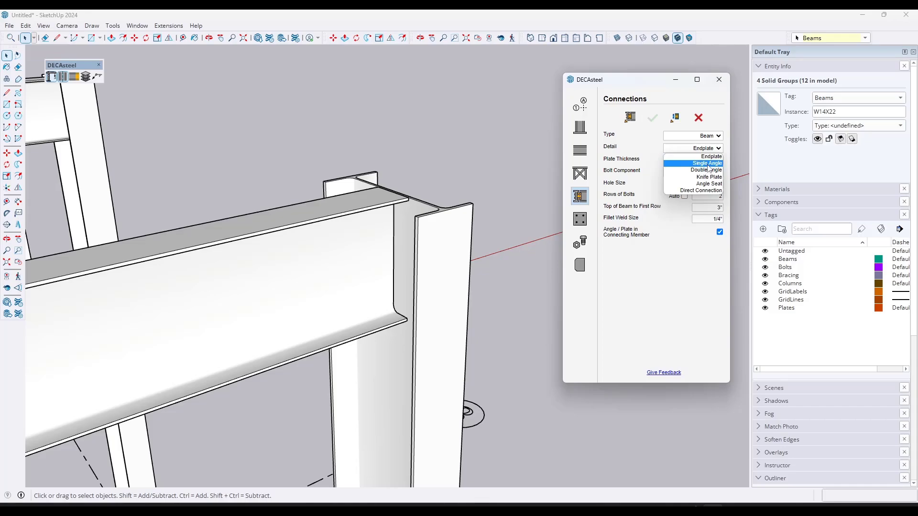
click(707, 164)
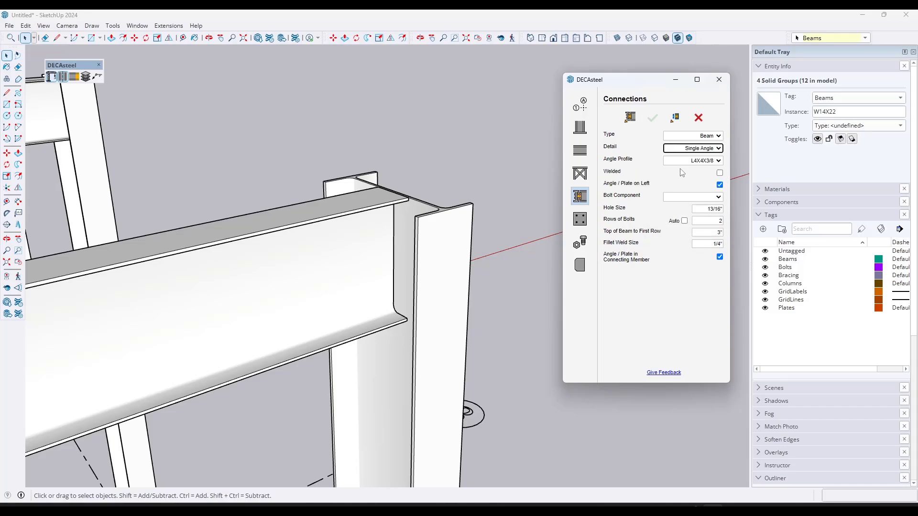
Step: Review the angle profile and bolt component options, keeping the L4X4X3/8 profile and no bolt component
click(706, 163)
click(707, 161)
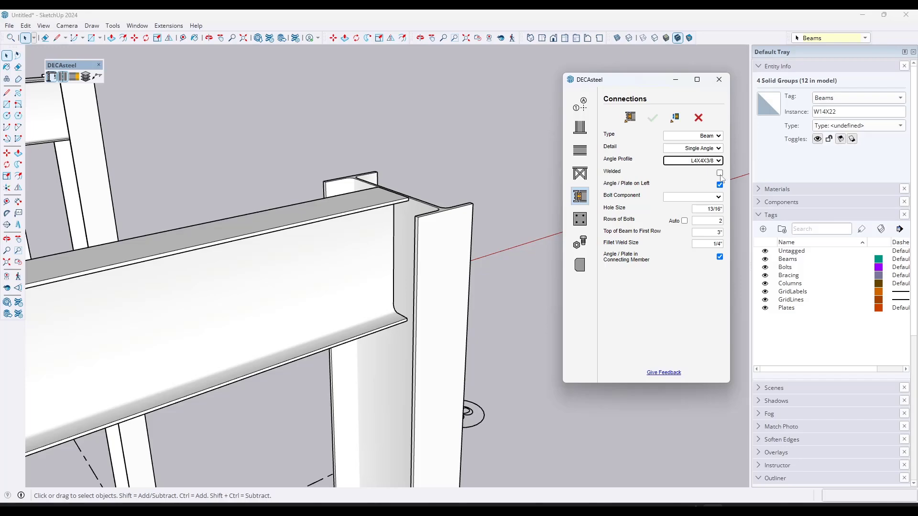
click(715, 197)
click(715, 197)
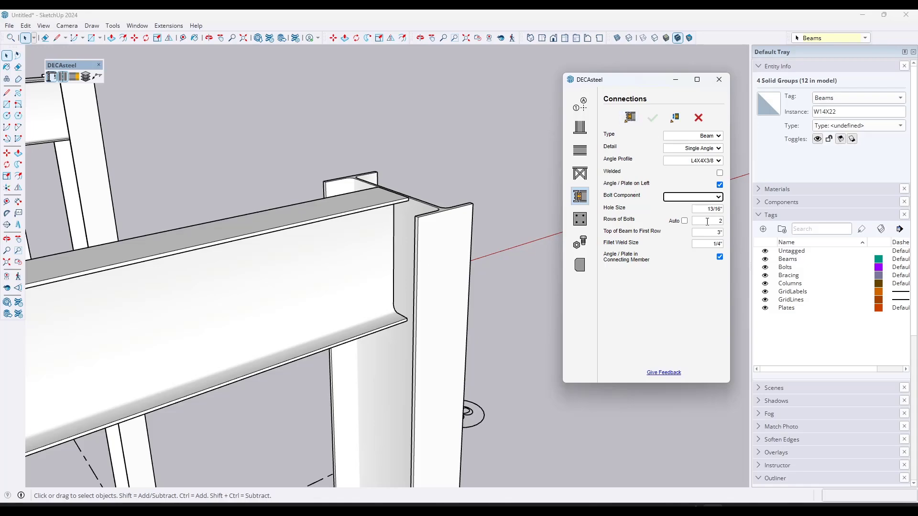
Step: Add the Single Angle connection at the W14X22 beam end, using the W16X36 column as support member and the beam as connecting member
click(630, 117)
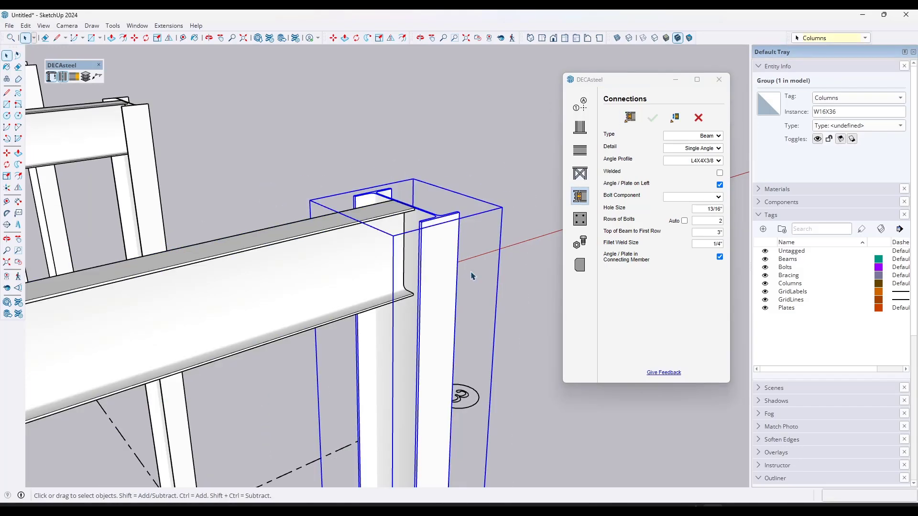
click(501, 268)
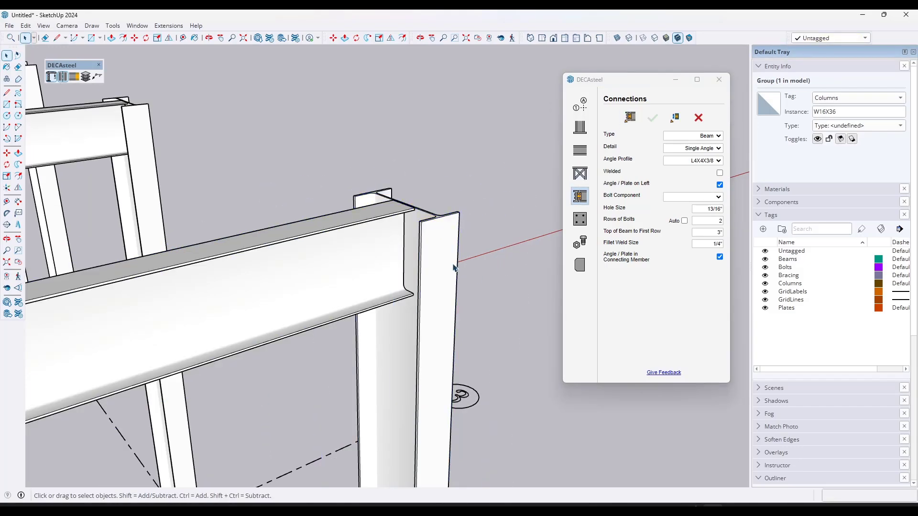
click(630, 118)
scroll(456, 235, up, 3)
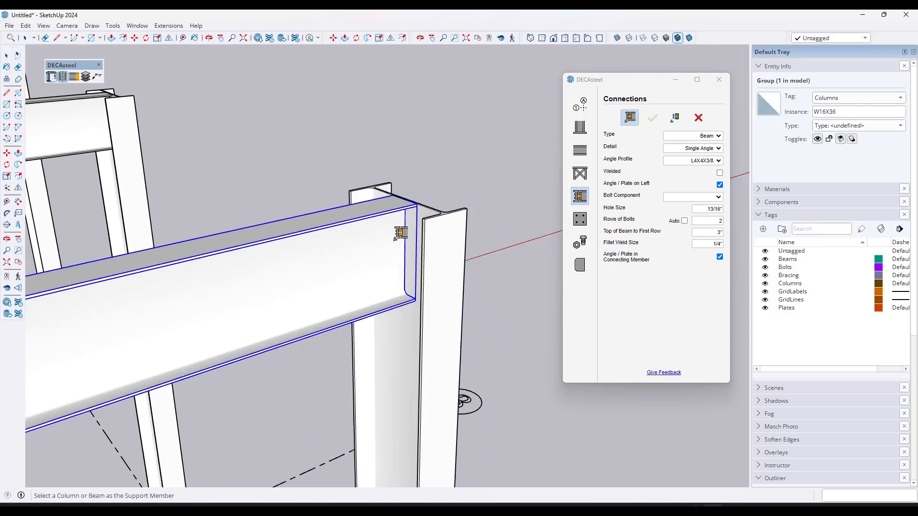
click(458, 232)
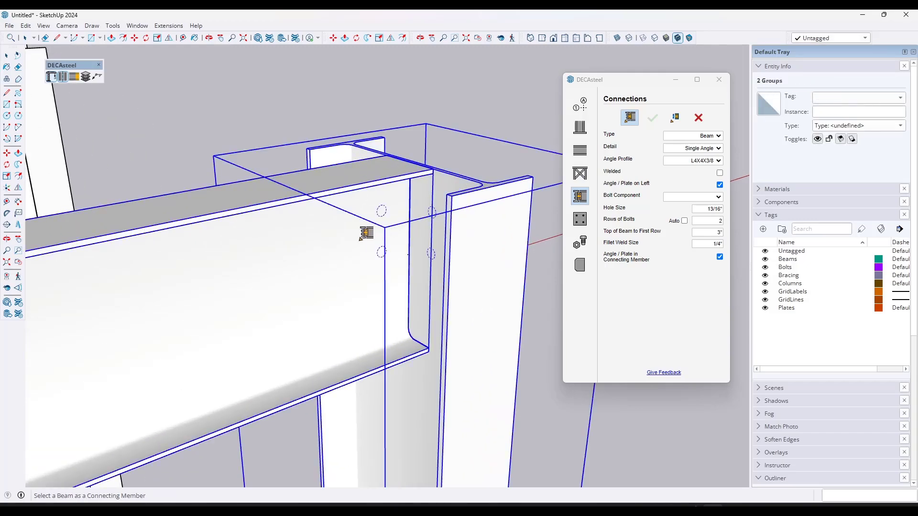
click(386, 232)
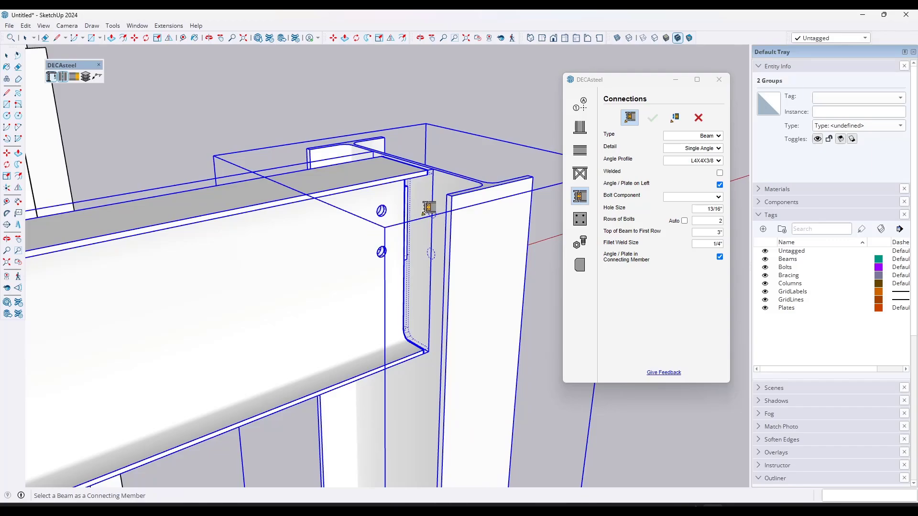
Step: Set the connection detail to Knife Plate and try connecting the W14X22 beam to its supporting column
middle_drag(305, 243, 696, 248)
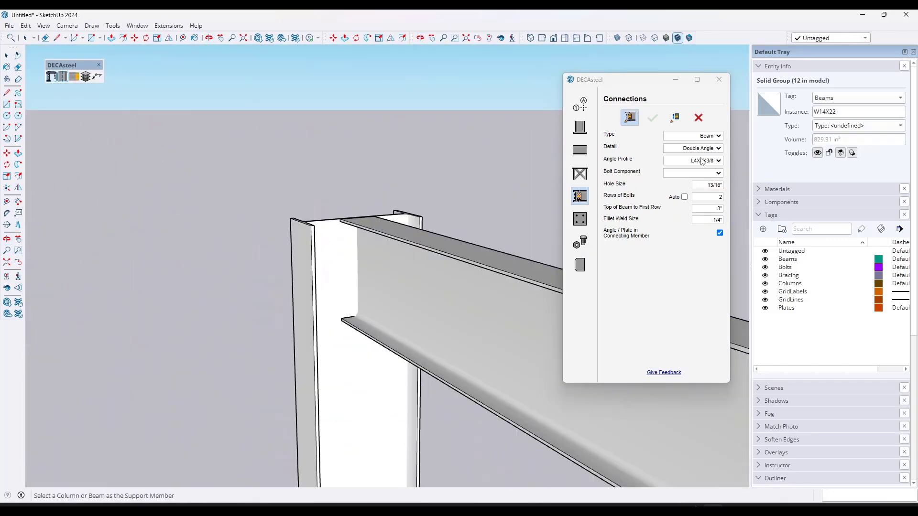
click(706, 149)
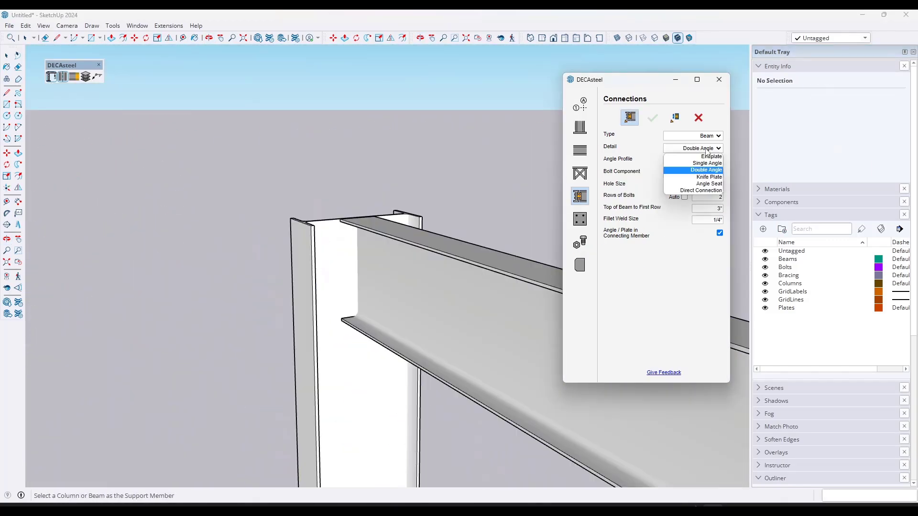
click(712, 178)
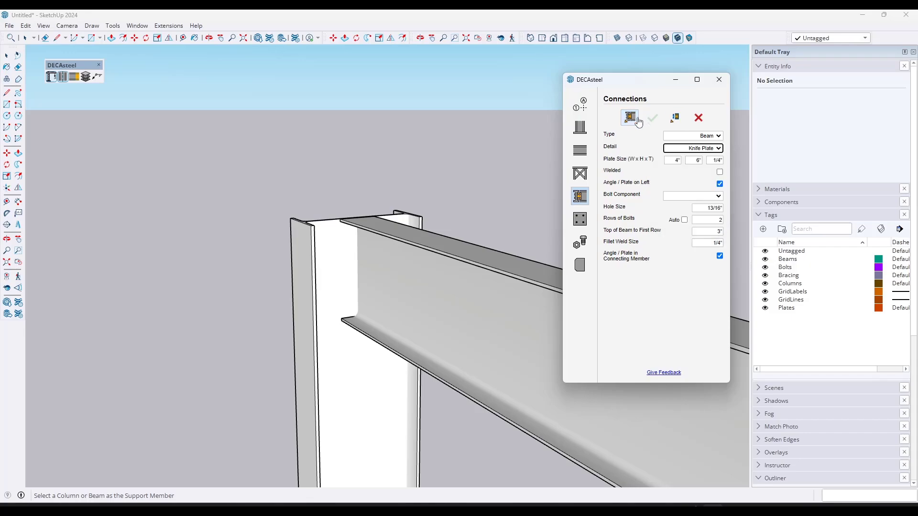
click(339, 262)
click(373, 258)
middle_drag(373, 258, 531, 277)
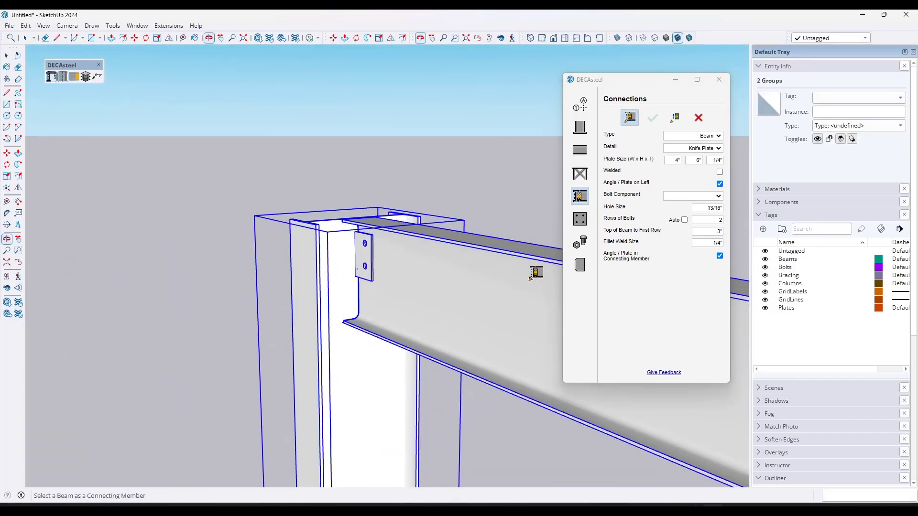
Step: Add a Double Angle connection at the beam end, using the column as support member and the W14X22 beam as connecting member
click(707, 148)
click(706, 170)
click(342, 260)
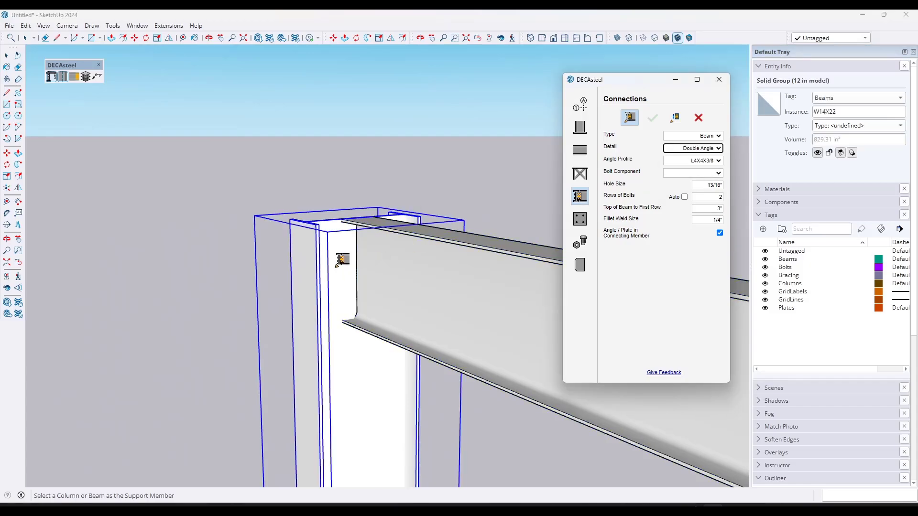
click(447, 265)
middle_drag(448, 265, 917, 375)
middle_drag(363, 296, 356, 258)
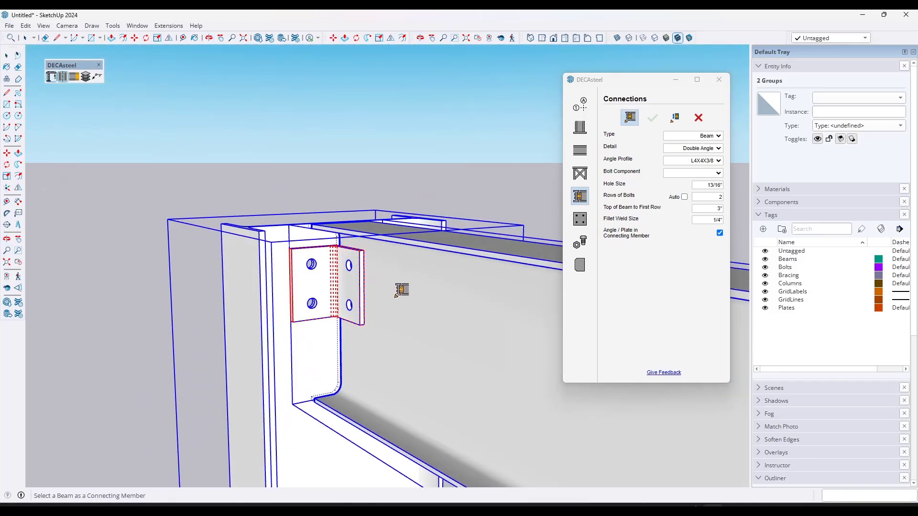
key(space)
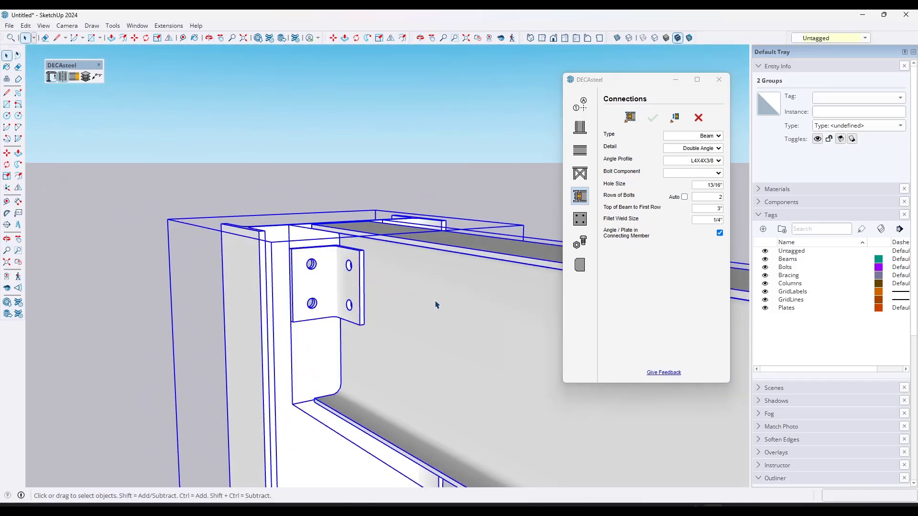
Step: Create a new bolt assembly named ConnectionBolt
click(580, 245)
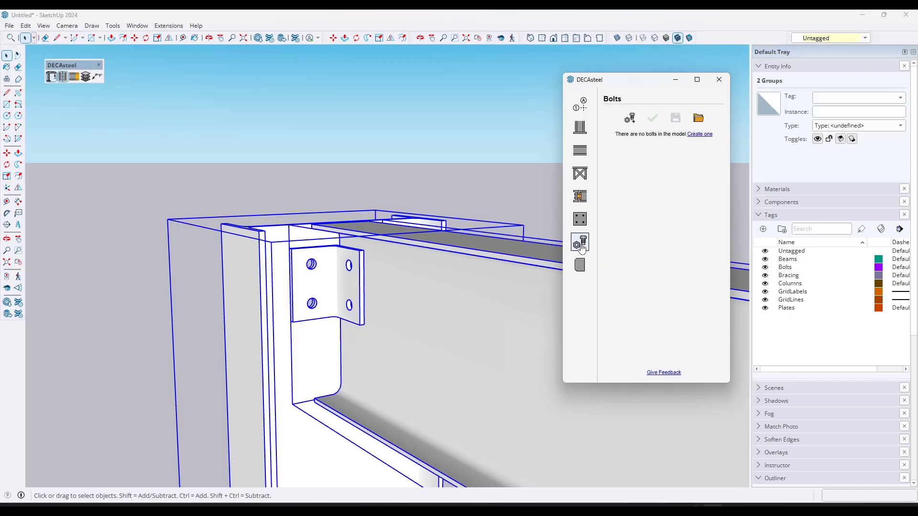
click(630, 122)
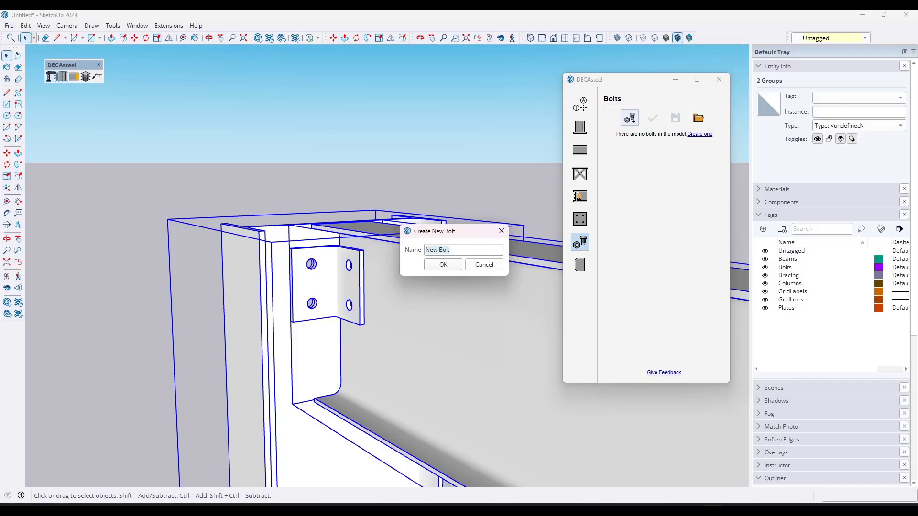
text(Connection)
key(Return)
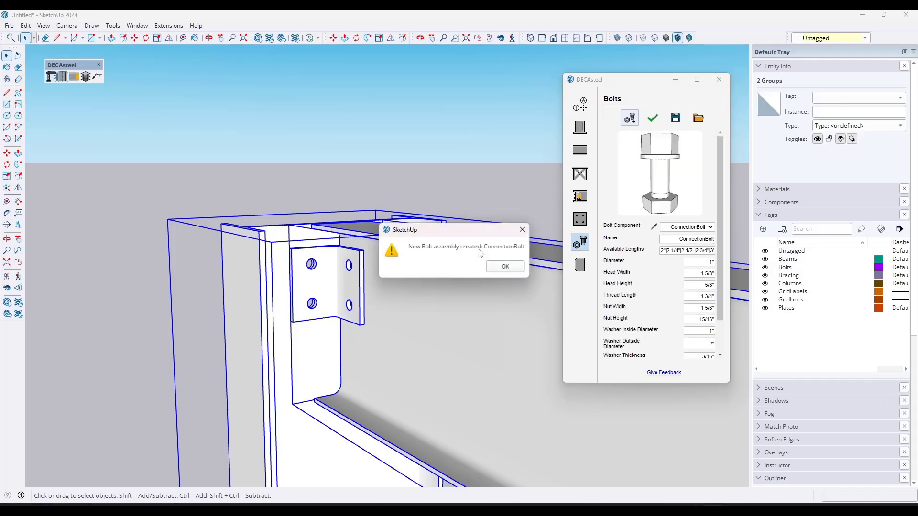
click(502, 265)
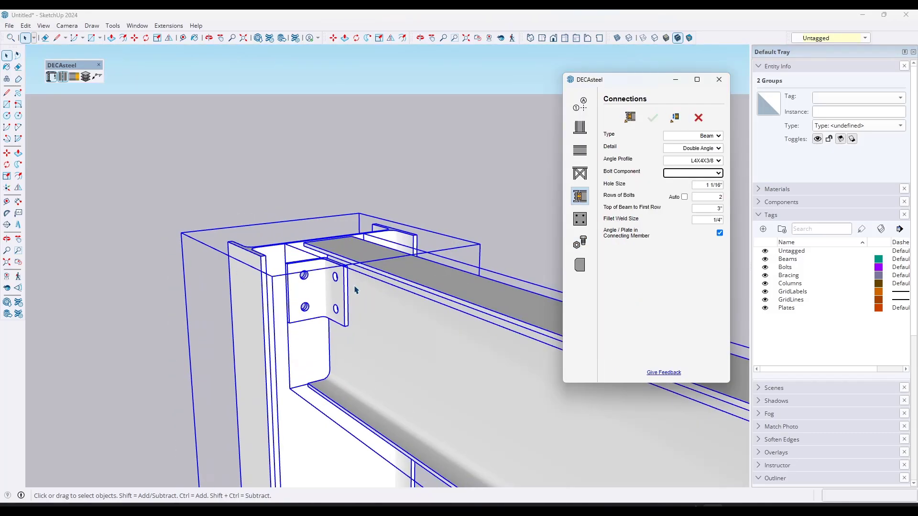
scroll(338, 289, up, 5)
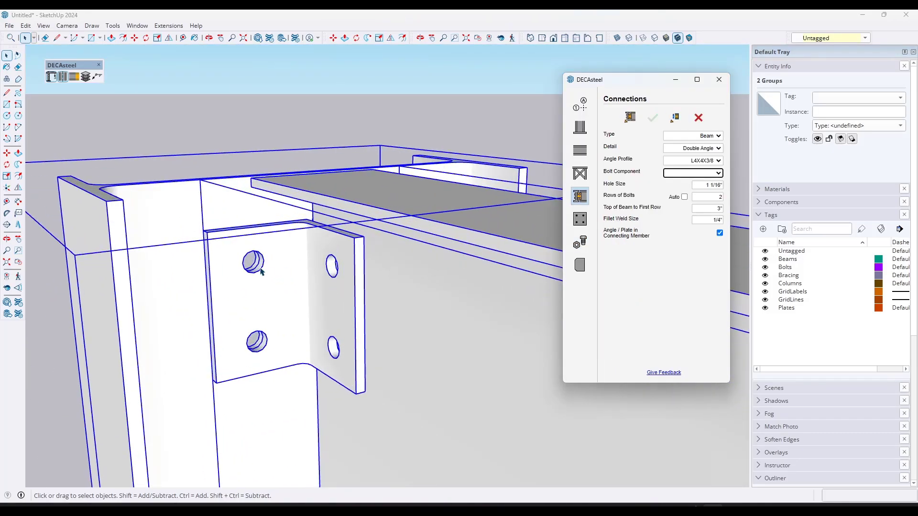
Step: Set ConnectionBolt's diameter to 1/2", head width to 1" and head height to 1/2", and apply the changes
click(580, 242)
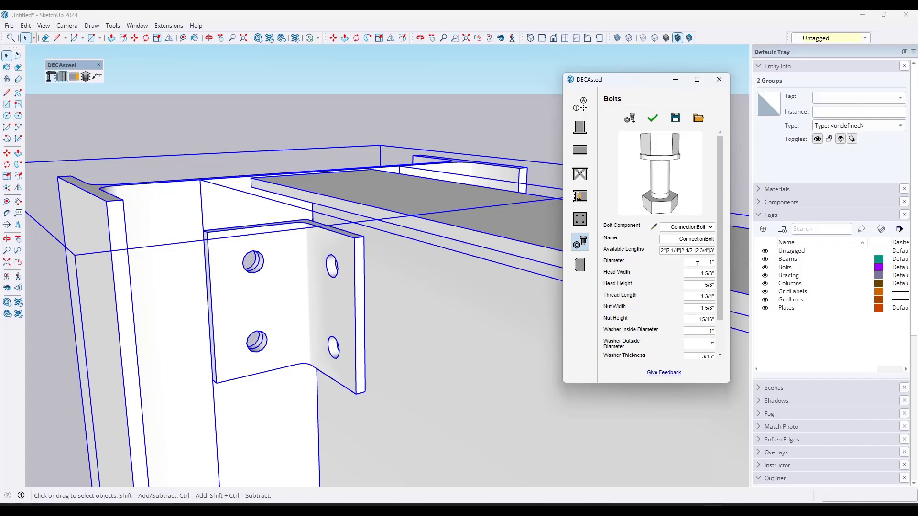
click(696, 264)
text(.5)
key(Tab)
text(1)
key(Tab)
text(.5)
key(Tab)
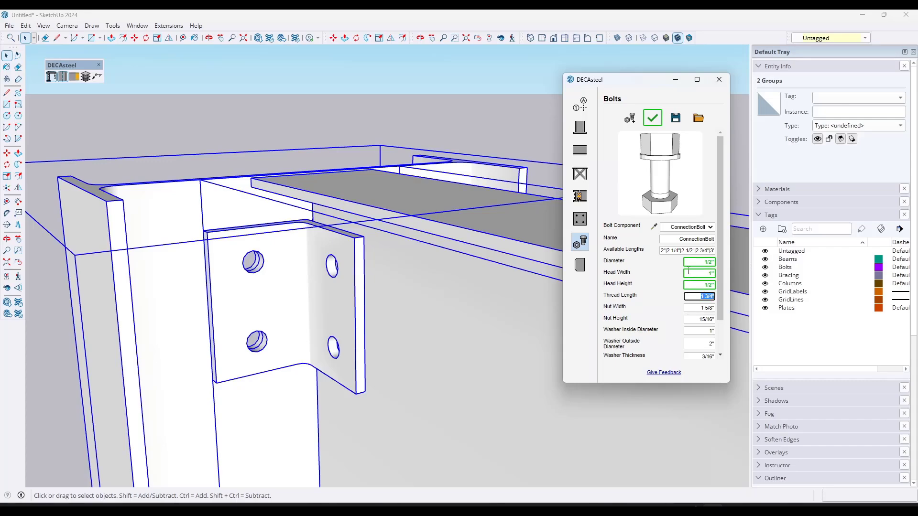
click(652, 118)
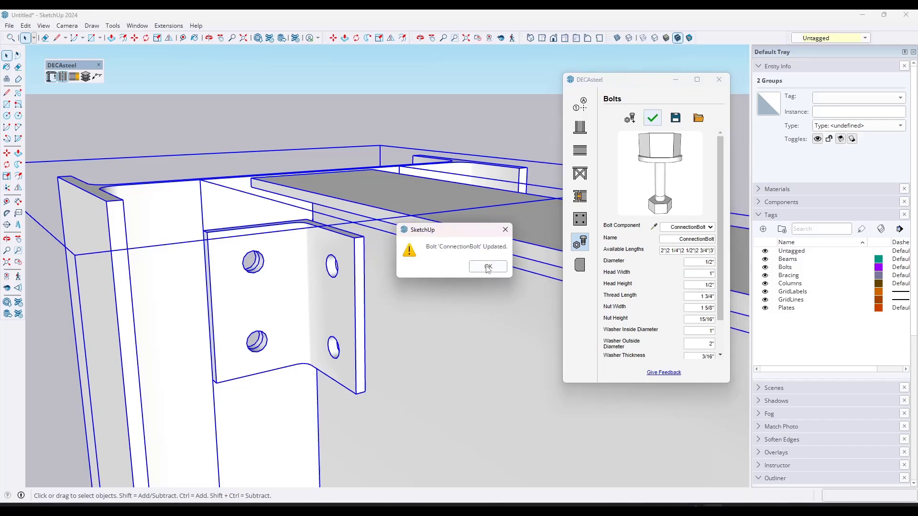
click(487, 268)
middle_drag(399, 289, 424, 282)
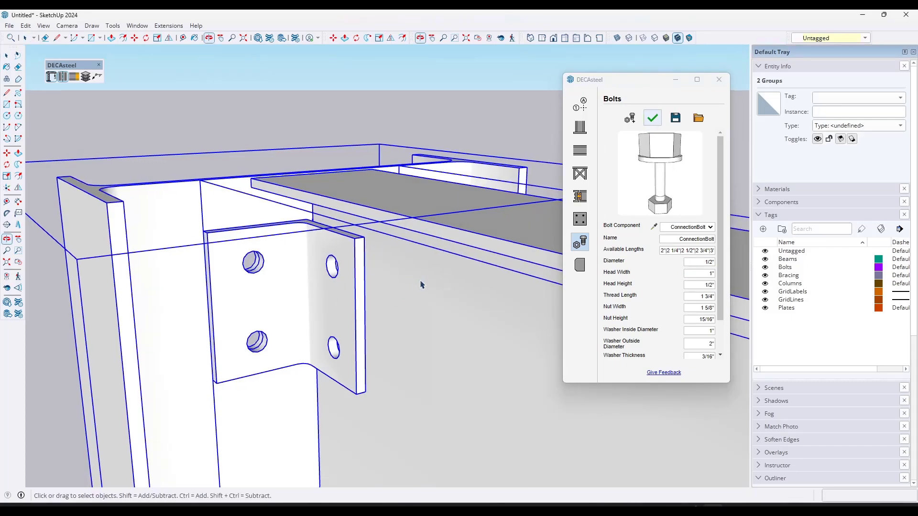
Step: Assign ConnectionBolt as the bolt component of the existing Double Angle connection and apply it
click(580, 196)
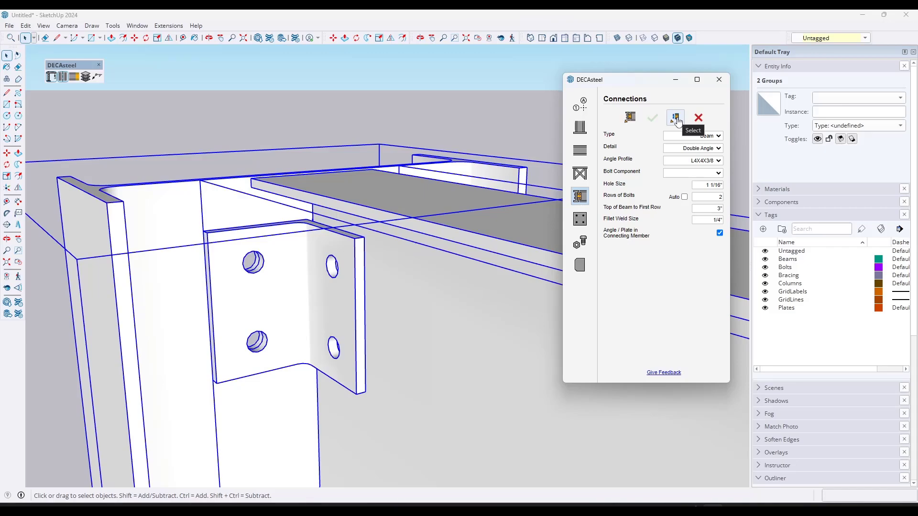
click(675, 118)
scroll(309, 294, down, 3)
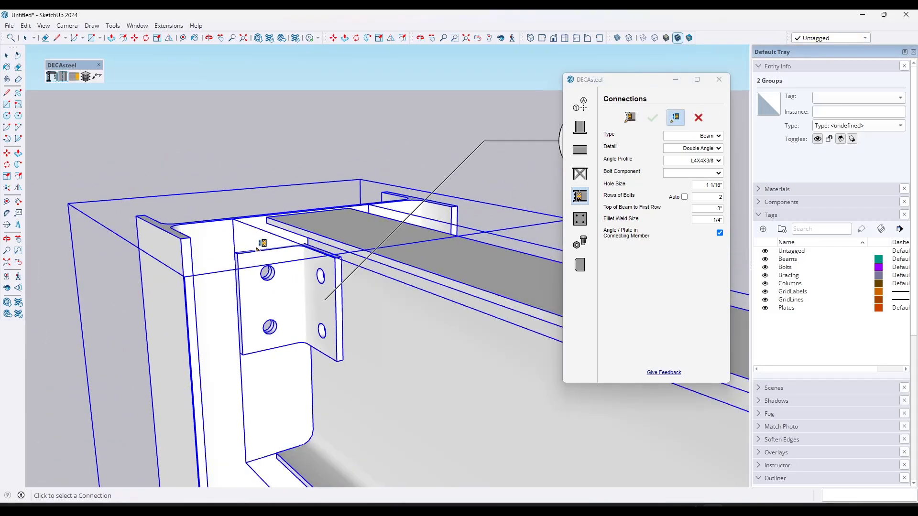
scroll(260, 245, down, 2)
click(471, 185)
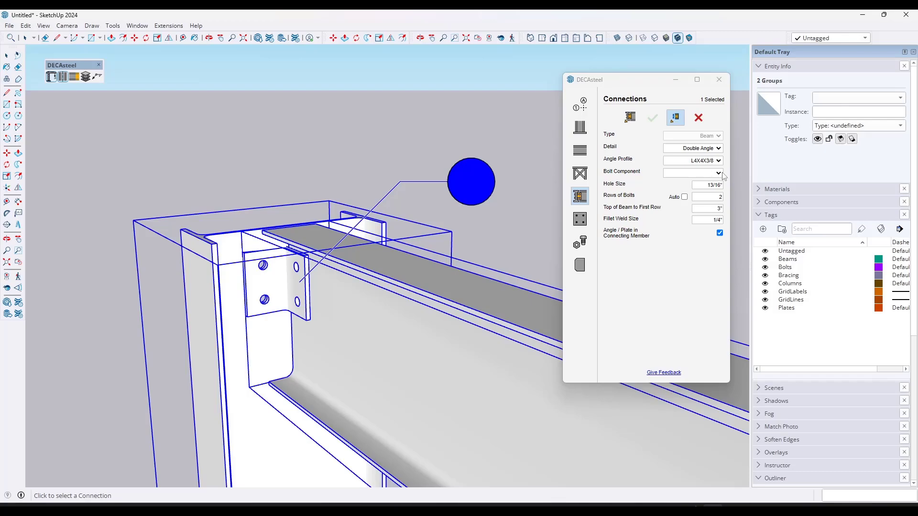
click(718, 173)
click(708, 190)
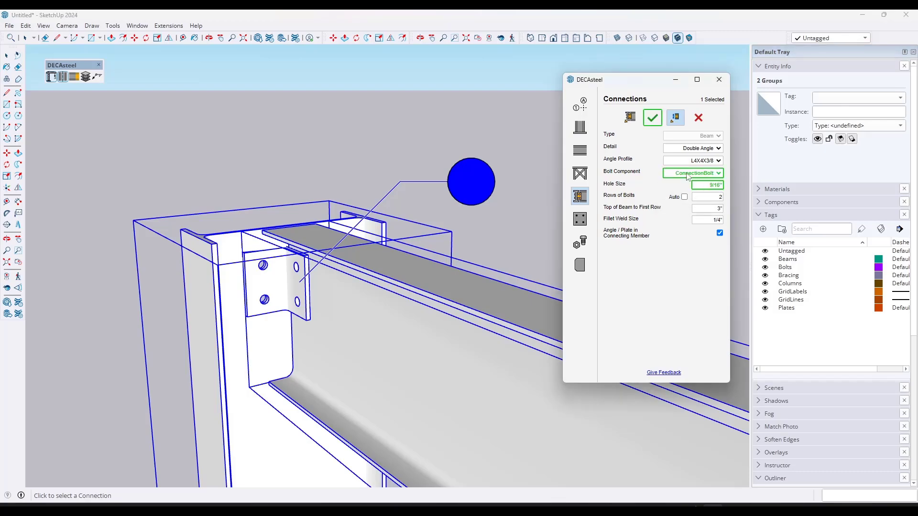
click(651, 118)
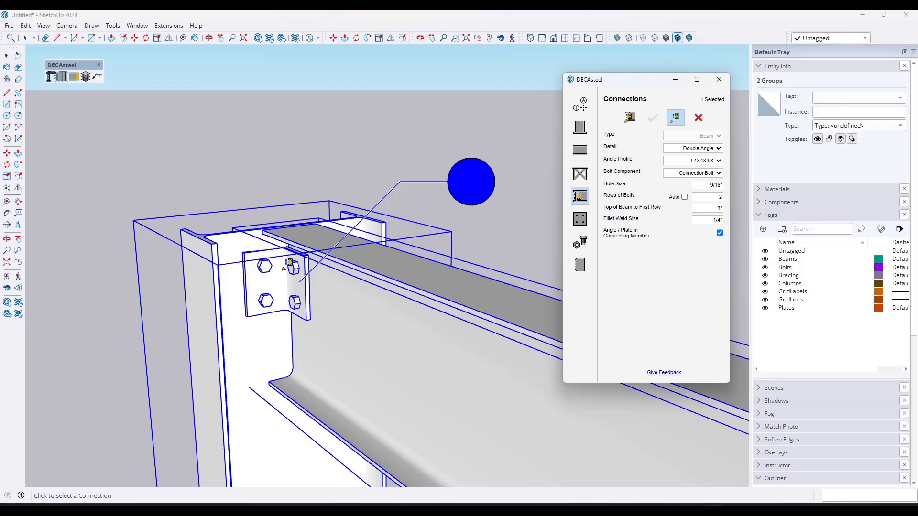
mouse_move(411, 275)
middle_down()
mouse_move(432, 272)
mouse_move(116, 268)
mouse_move(76, 288)
mouse_move(84, 332)
mouse_move(533, 346)
mouse_move(662, 324)
mouse_move(640, 375)
mouse_move(367, 360)
mouse_move(31, 317)
mouse_move(537, 306)
mouse_move(73, 307)
mouse_move(463, 296)
mouse_move(426, 277)
mouse_move(379, 272)
mouse_move(418, 277)
mouse_move(419, 269)
middle_up()
key(space)
scroll(421, 279, down, 10)
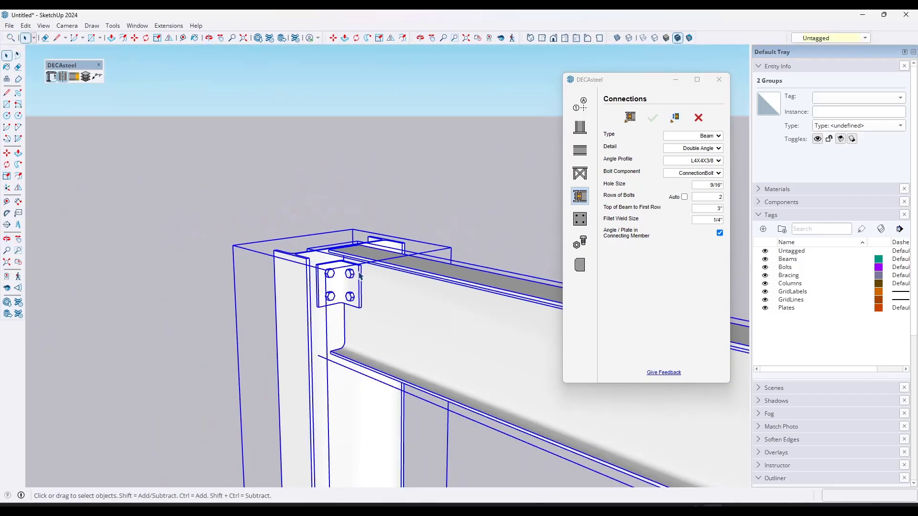
Step: Add a Double Angle connection with ConnectionBolt bolts between the neighbouring W16X36 column and its adjoining beam
scroll(359, 282, up, 4)
scroll(359, 282, up, 2)
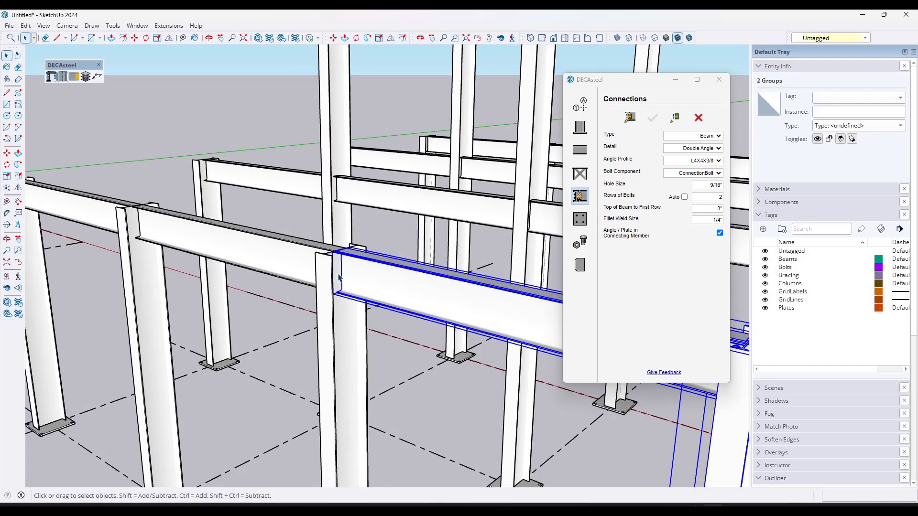
key(ctrl+t)
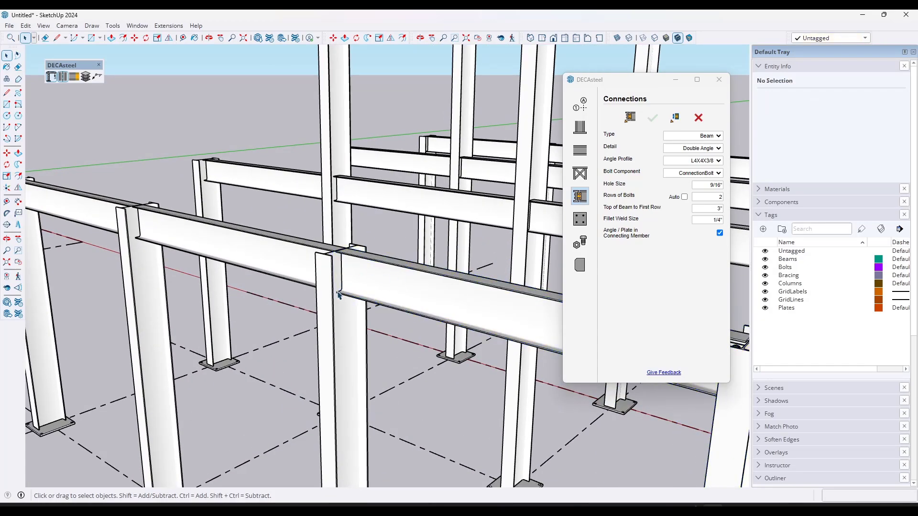
click(630, 117)
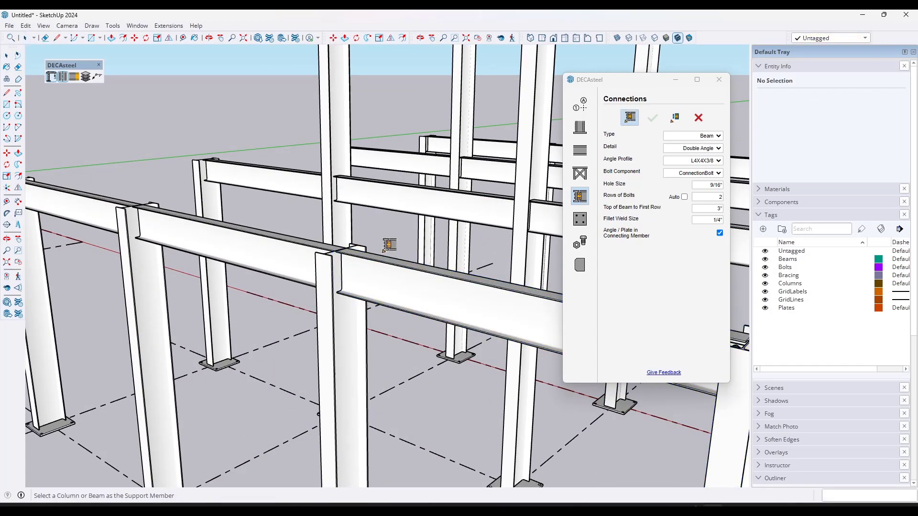
click(331, 261)
click(366, 268)
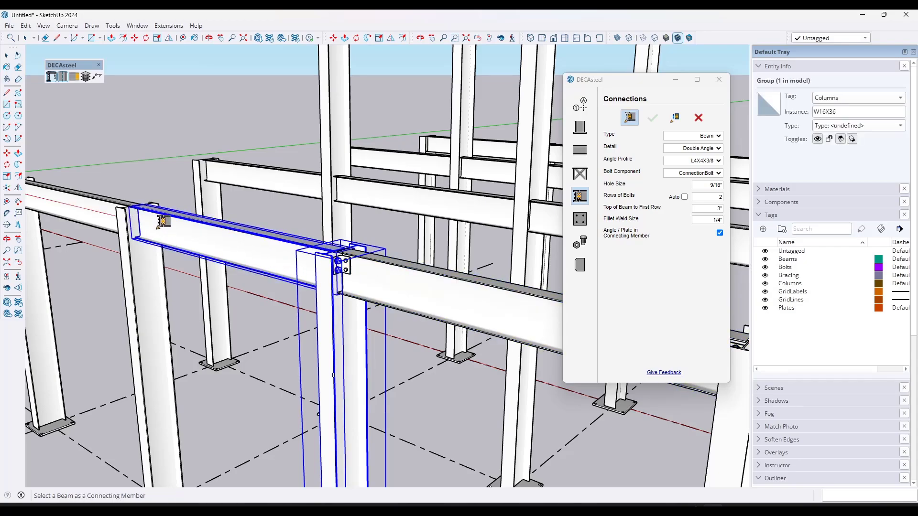
middle_drag(126, 227, 234, 282)
Step: Examine the bolted double-angle connection at the W16X36 column from several sides, including its nuts and bolt heads
scroll(233, 283, down, 4)
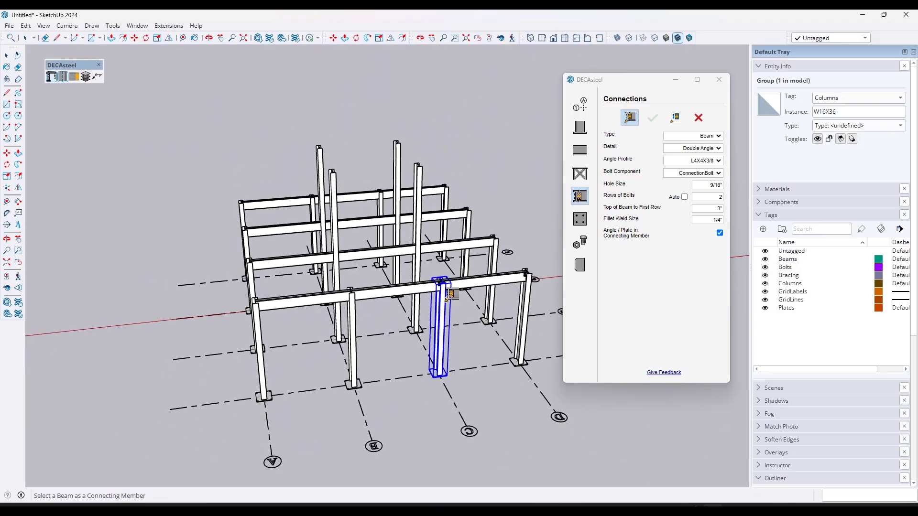
scroll(450, 268, up, 5)
middle_drag(404, 273, 531, 302)
scroll(382, 284, up, 4)
scroll(382, 306, up, 3)
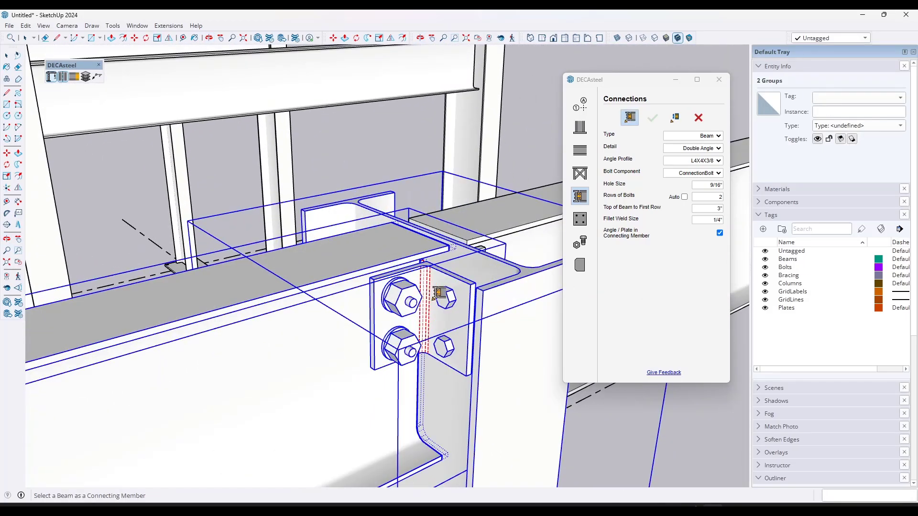
scroll(445, 299, down, 3)
scroll(518, 296, up, 2)
middle_drag(501, 328, 478, 306)
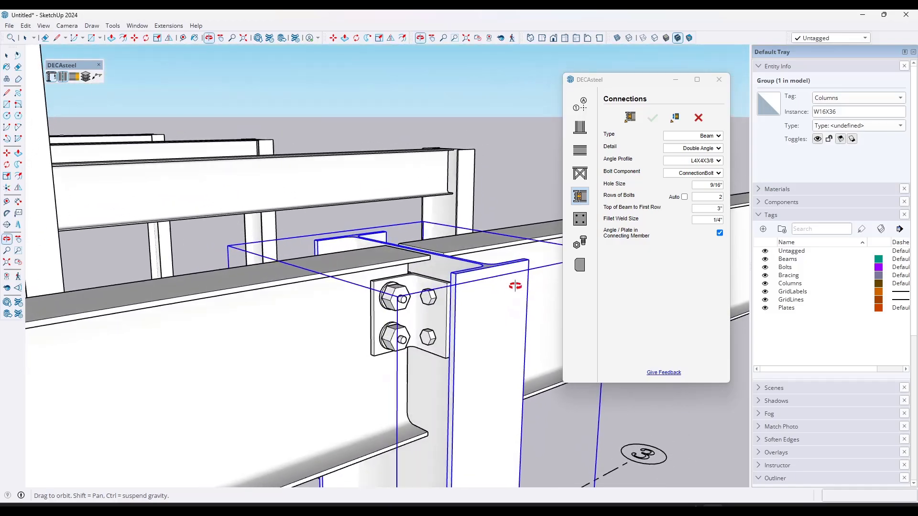
scroll(397, 276, down, 5)
middle_drag(426, 282, 409, 297)
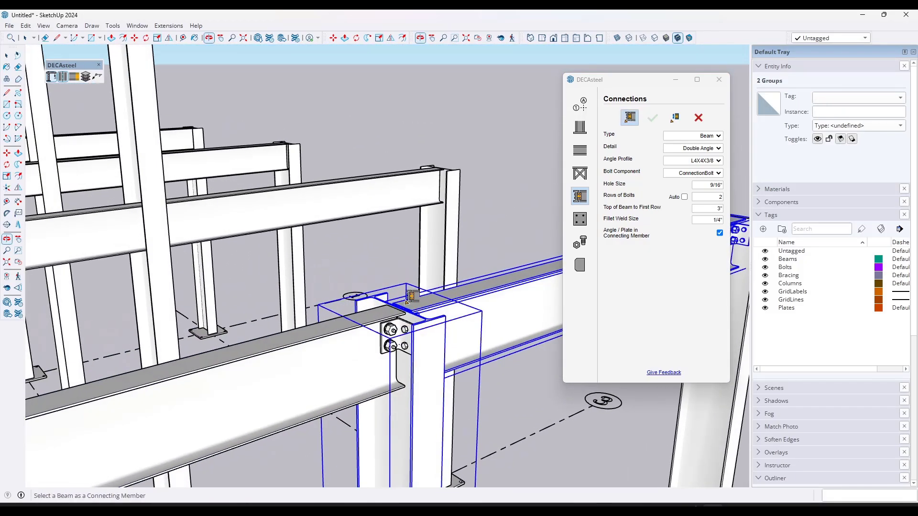
Step: Select the four tall interior W16X36 columns and try starting a Double Angle connection from them
key(space)
click(169, 254)
scroll(451, 254, down, 3)
scroll(185, 255, up, 2)
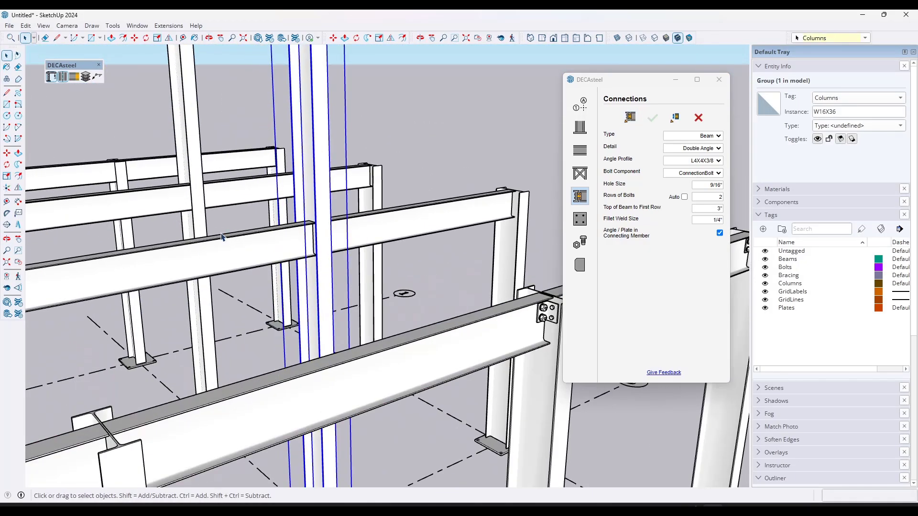
shift+click(196, 153)
scroll(343, 203, down, 3)
shift+click(181, 183)
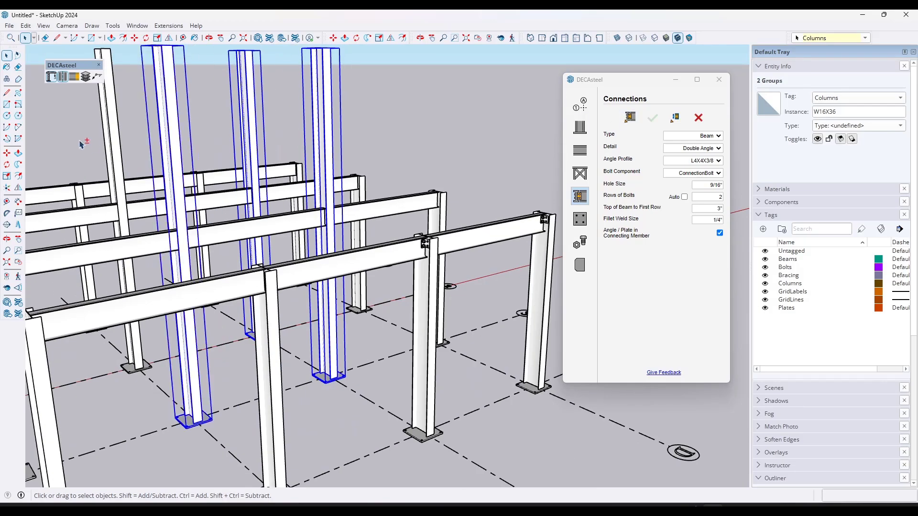
shift+click(115, 150)
click(630, 117)
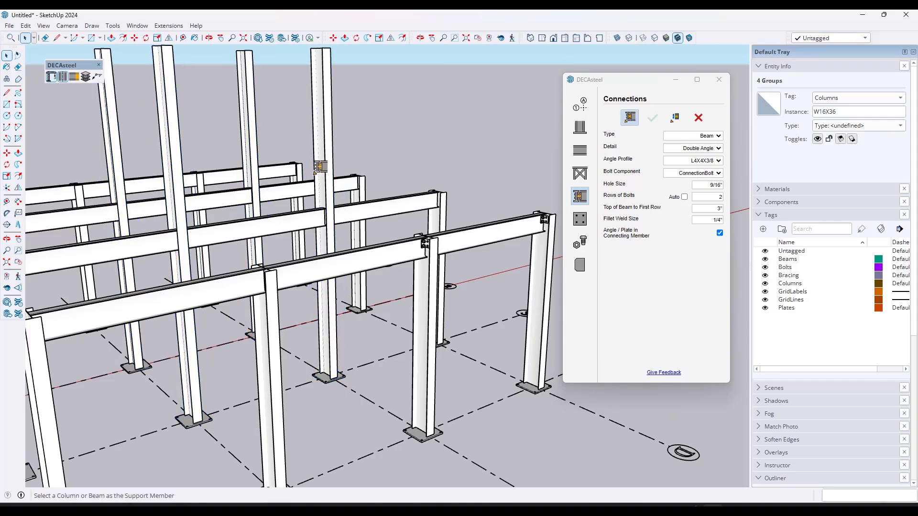
click(322, 216)
key(space)
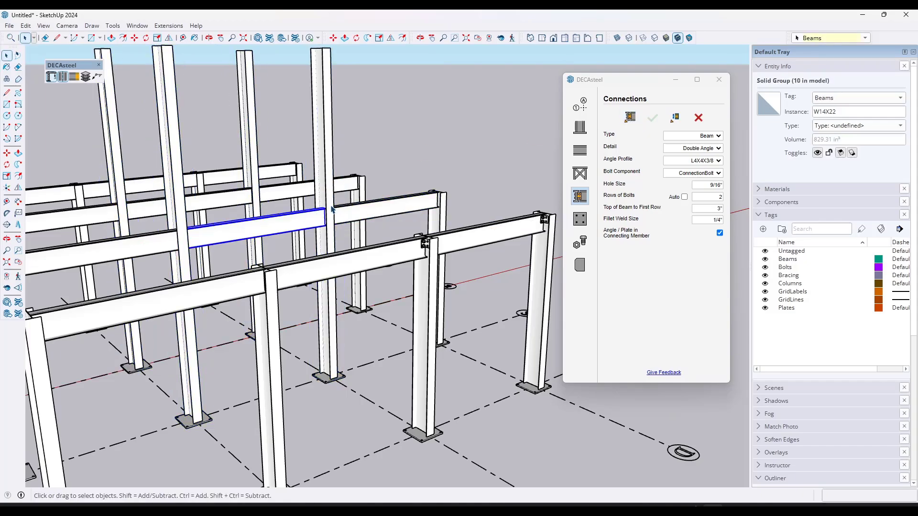
Step: Add Double Angle connections with ConnectionBolt bolts between a tall interior W16X36 column and the two W14X22 beams adjoining it
scroll(332, 208, up, 2)
click(330, 215)
scroll(354, 219, up, 3)
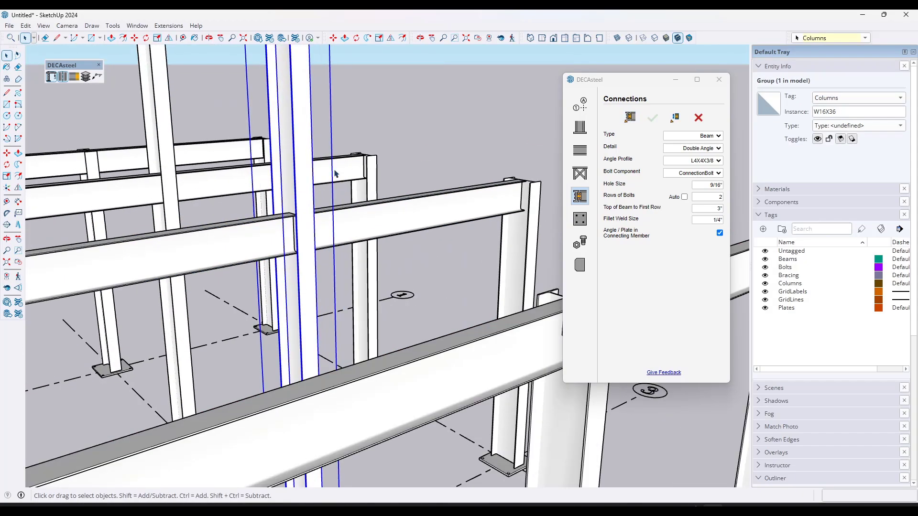
click(630, 118)
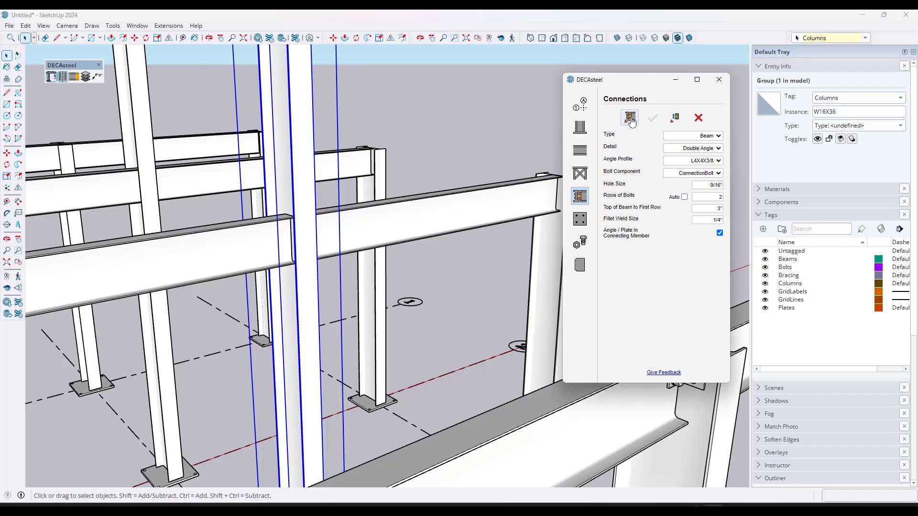
click(277, 239)
click(347, 228)
key(Return)
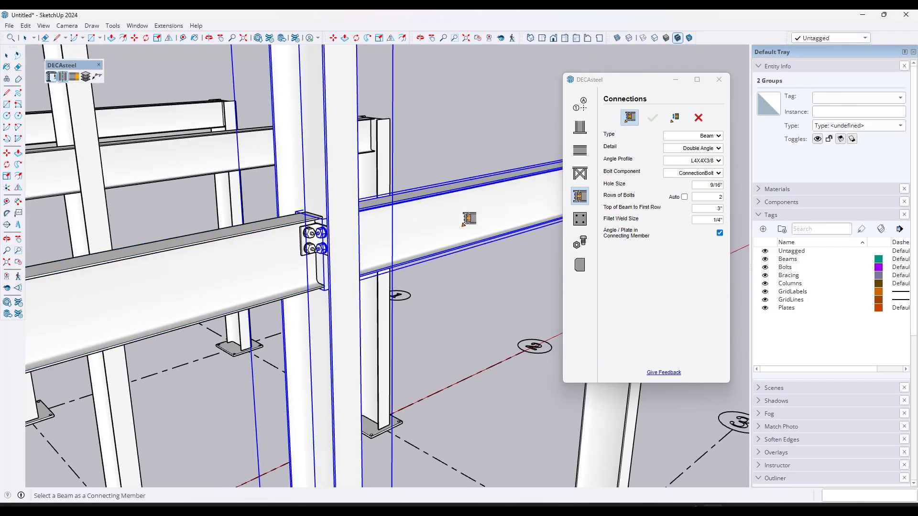
scroll(463, 225, down, 5)
Step: Inspect the nuts on the corner column's connection, set ConnectionBolt's nut width to 1", and update the bolt
key(space)
middle_drag(463, 225, 241, 191)
scroll(242, 191, up, 6)
click(241, 191)
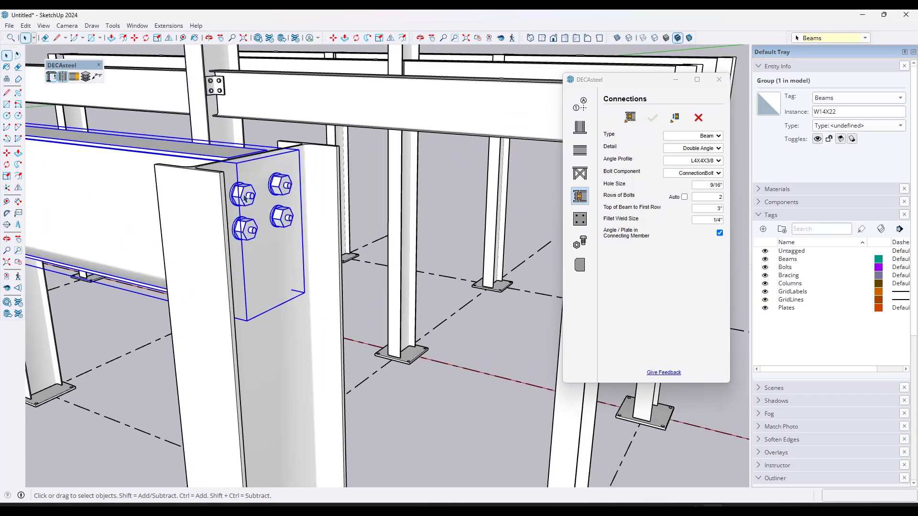
scroll(242, 191, up, 2)
click(580, 243)
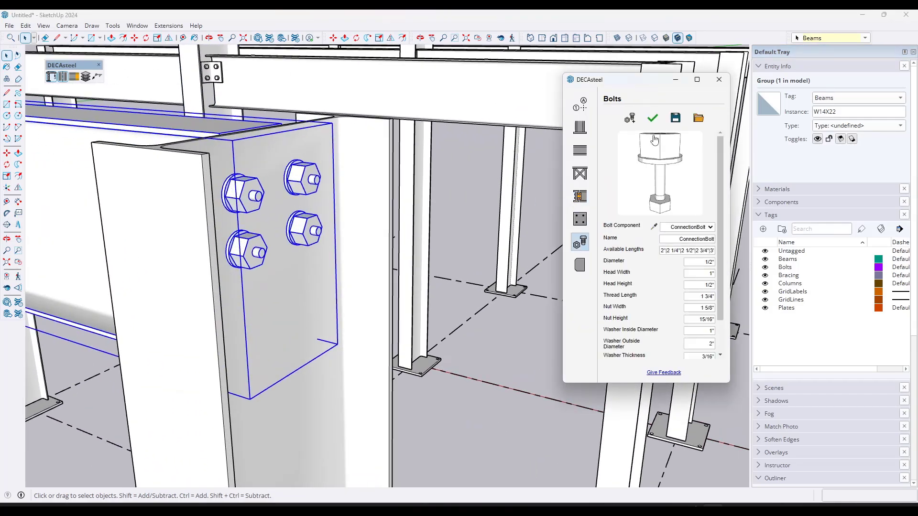
scroll(684, 292, down, 2)
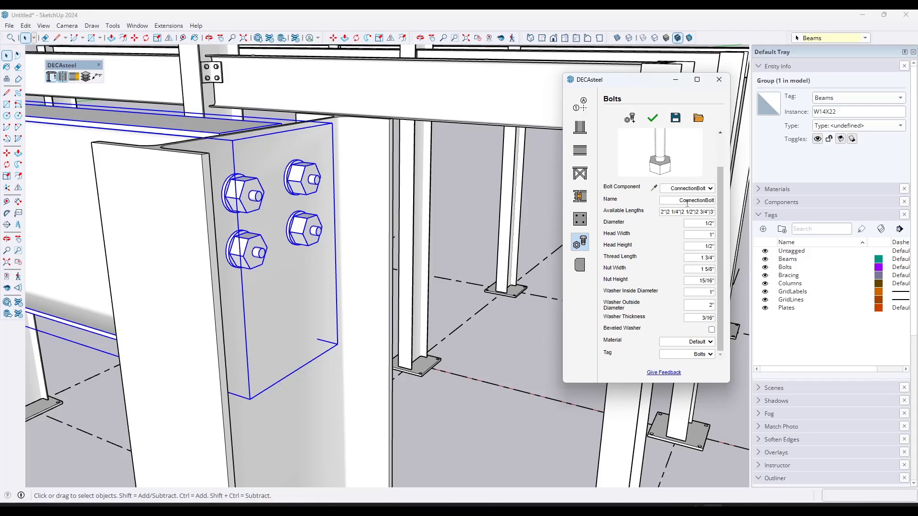
scroll(688, 206, up, 2)
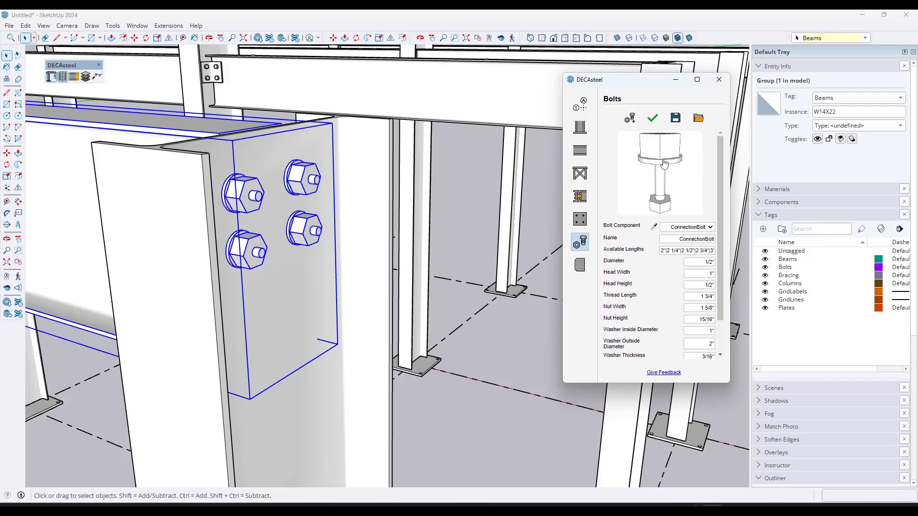
triple_click(695, 308)
text(1")
key(Tab)
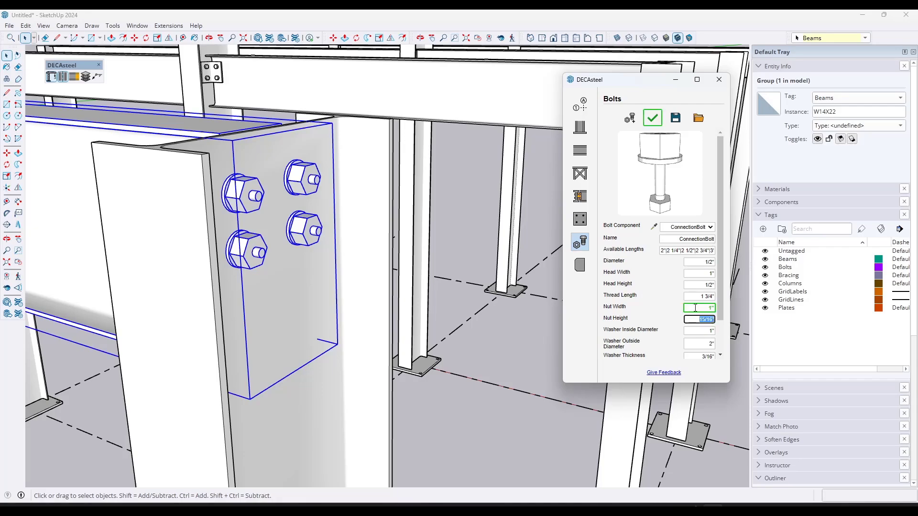
click(648, 122)
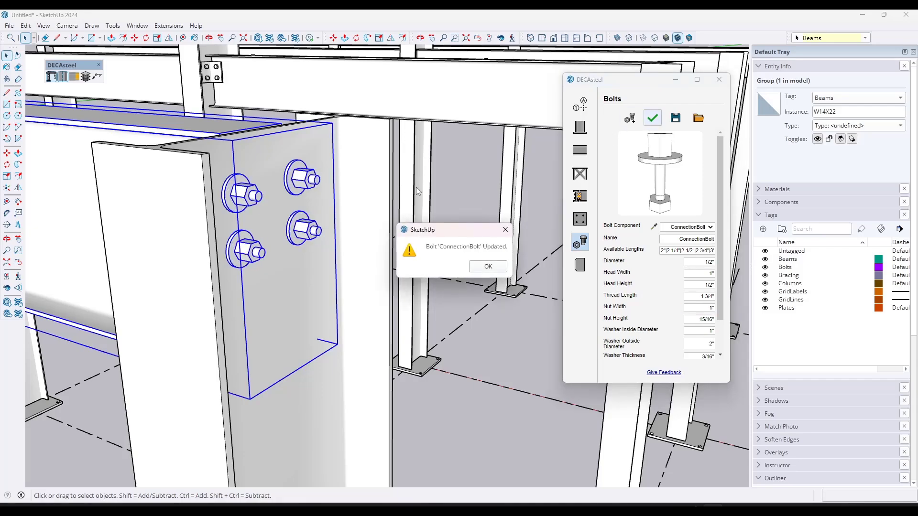
click(487, 267)
Step: Set ConnectionBolt's thread length to 1" and update the bolt definition
click(697, 296)
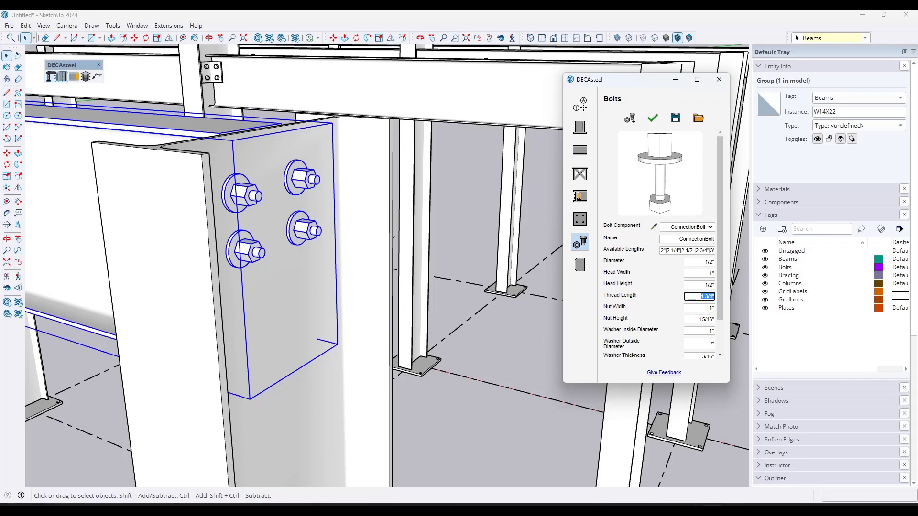
key(Tab)
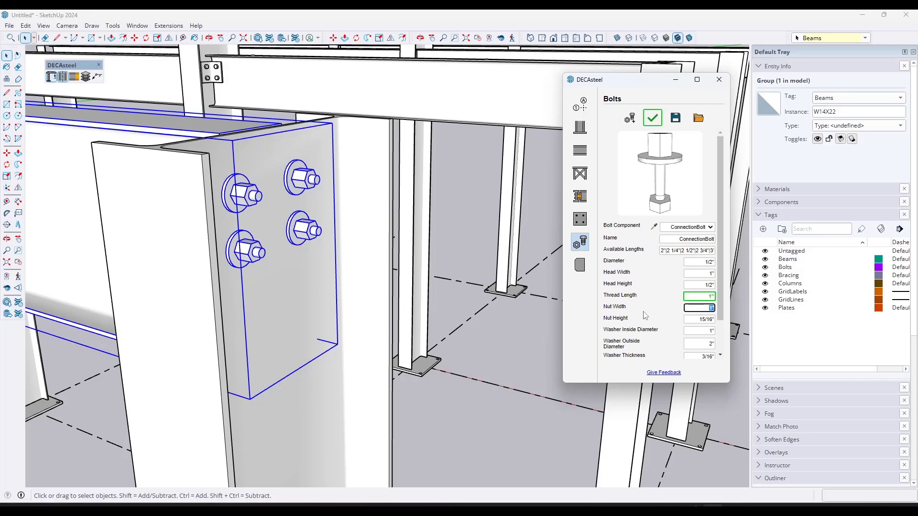
click(651, 119)
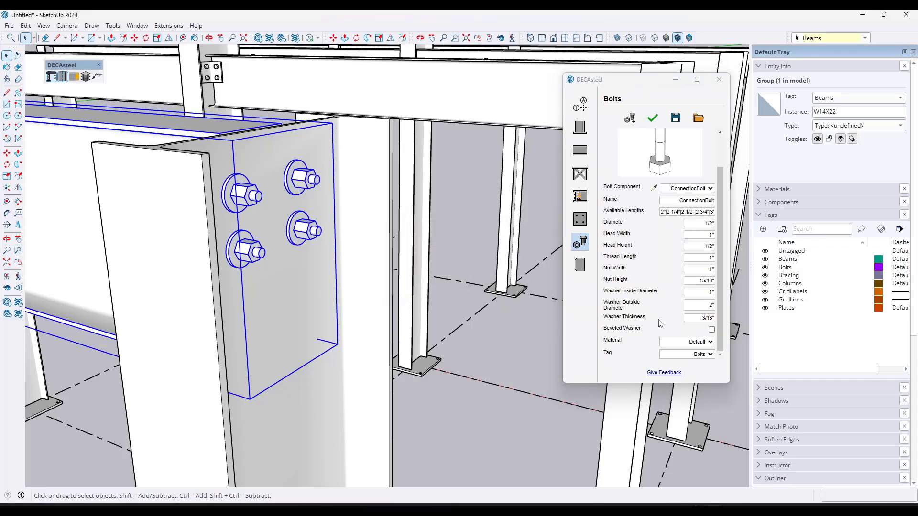
drag(713, 211, 672, 213)
scroll(673, 289, up, 1)
click(675, 118)
click(487, 265)
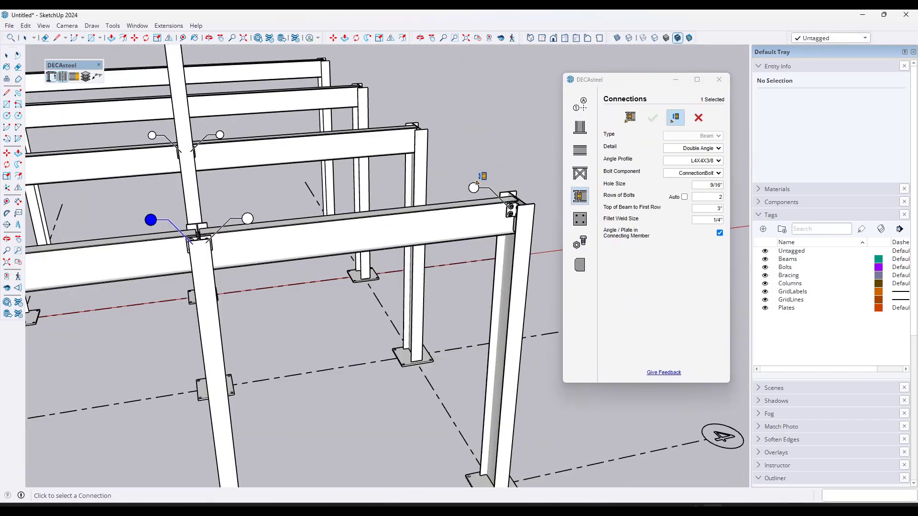
Step: Set the rows of bolts to 4 for the Double Angle connection at the corner column and apply it
click(473, 187)
scroll(552, 162, up, 3)
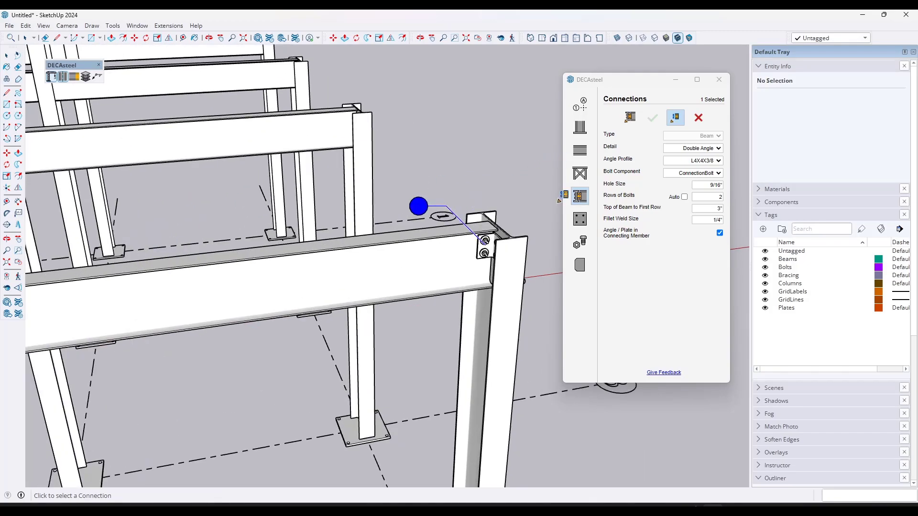
scroll(559, 200, up, 5)
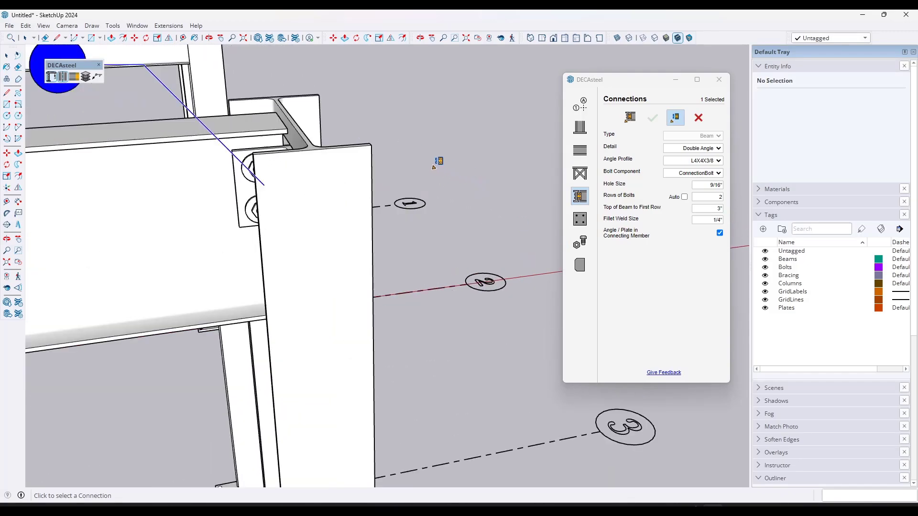
scroll(438, 158, down, 5)
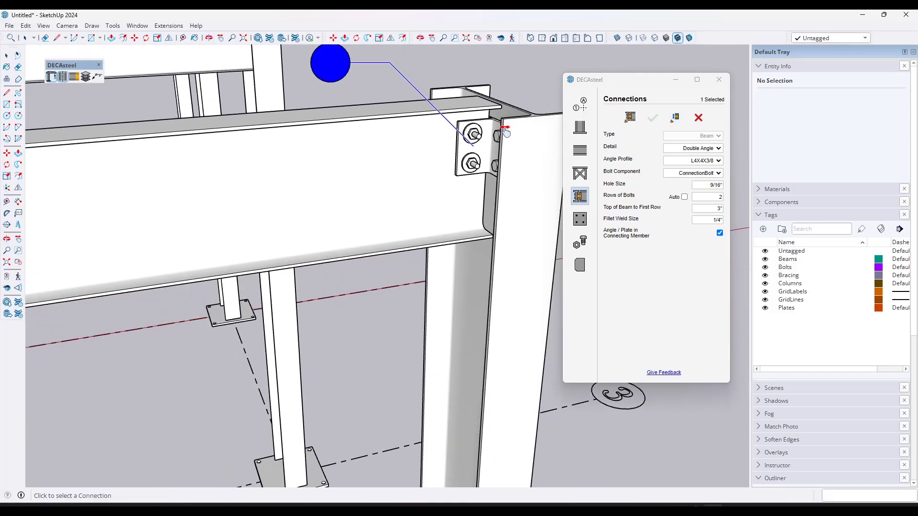
shift+middle_drag(505, 129, 421, 152)
double_click(705, 199)
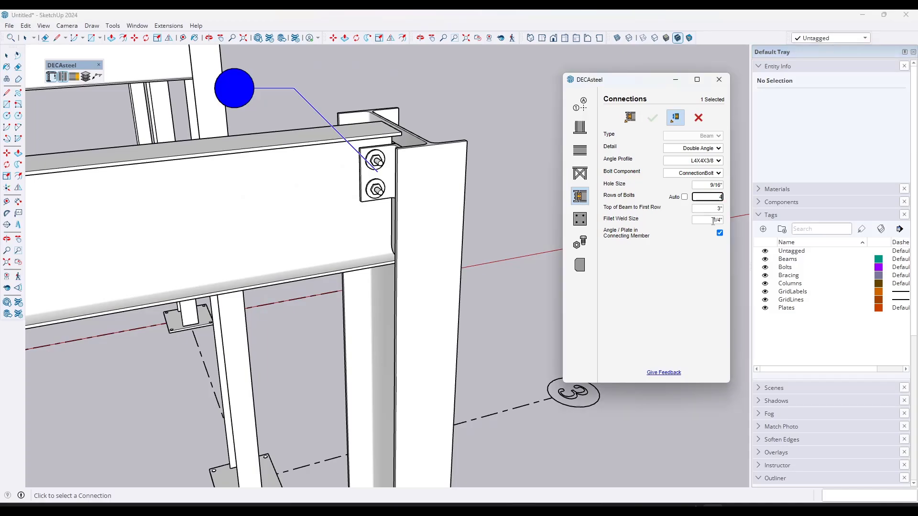
key(Tab)
click(651, 119)
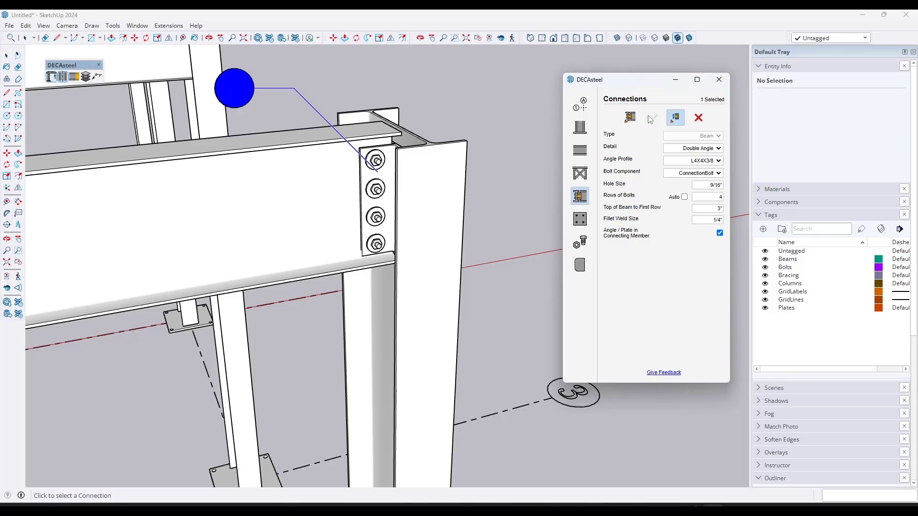
Step: Set the rows of bolts to 4 for a beam connection at the shorter column next to the corner column
middle_drag(451, 192, 420, 200)
scroll(477, 191, down, 6)
scroll(306, 213, up, 5)
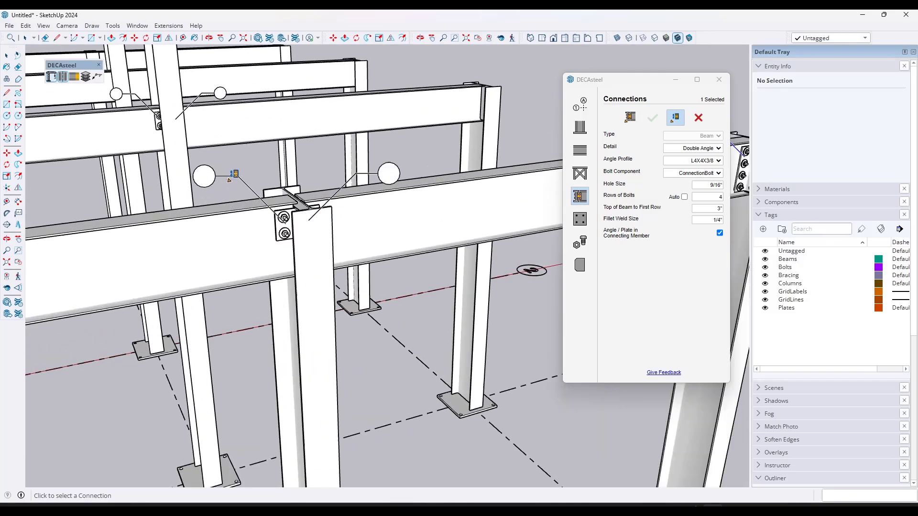
click(208, 176)
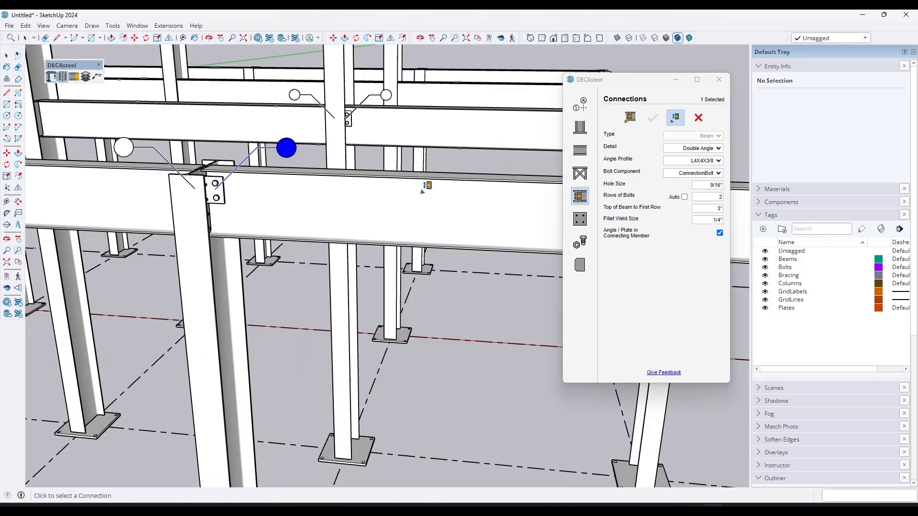
double_click(714, 197)
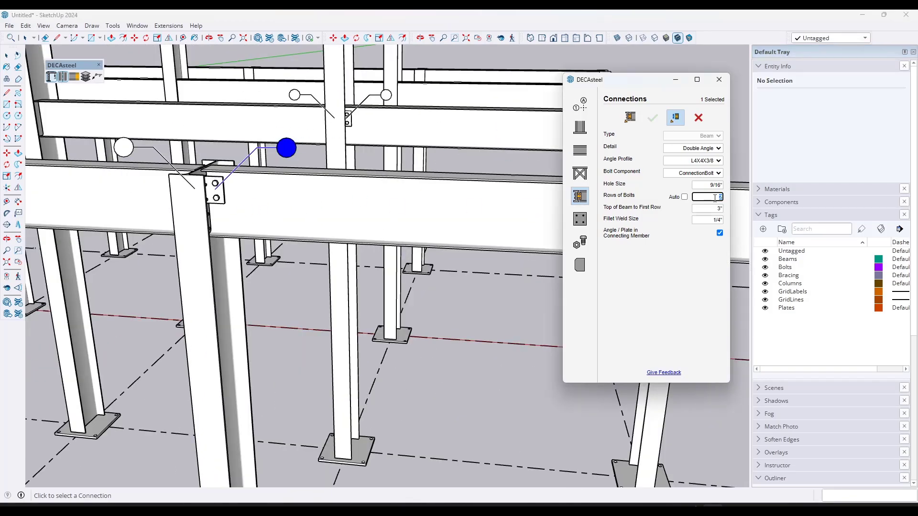
text(4)
key(Return)
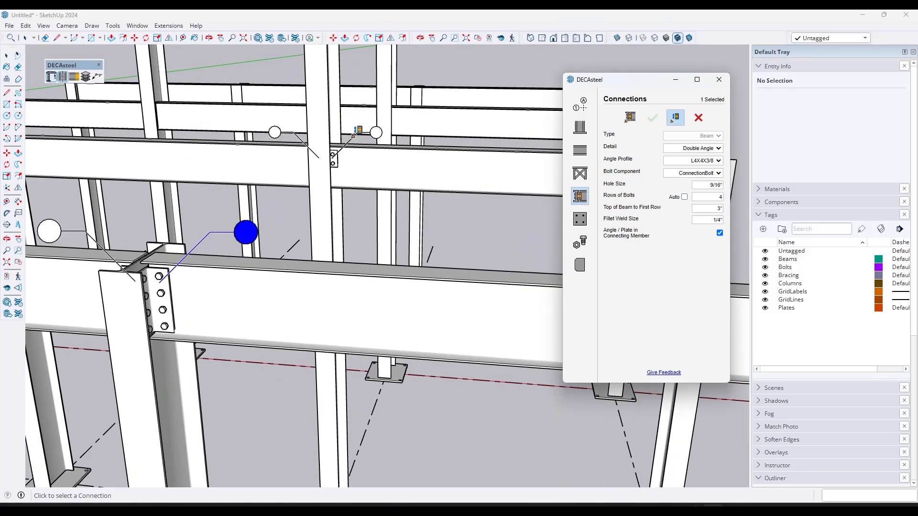
Step: Set the rows of bolts to 4 for a beam connection at the tall interior column and inspect its bolt pattern
click(374, 133)
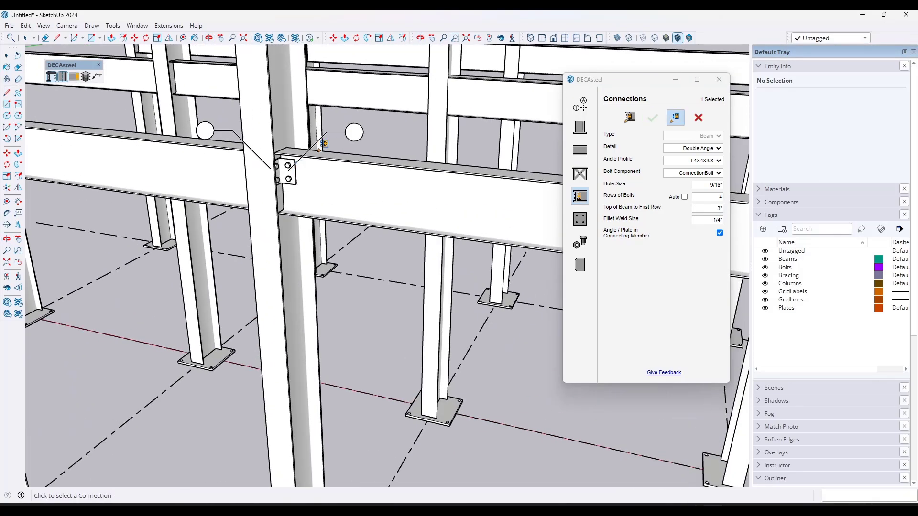
double_click(714, 196)
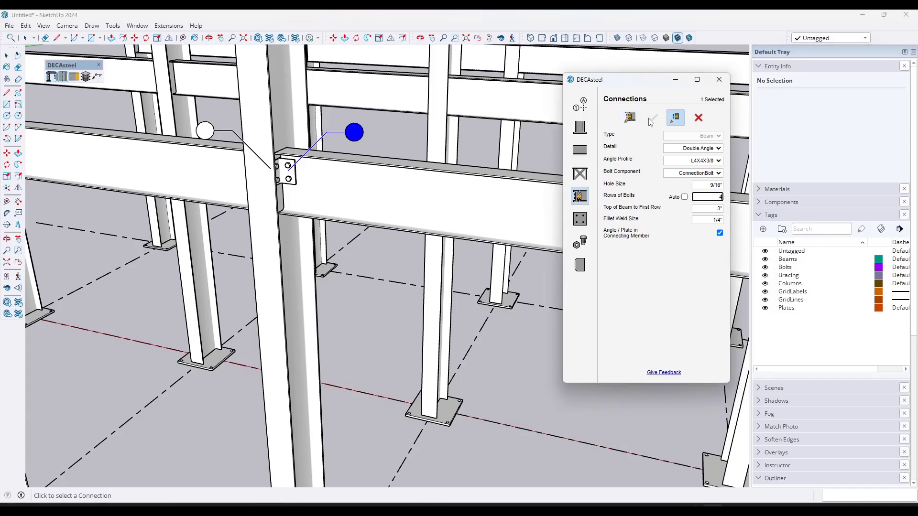
key(Tab)
click(652, 118)
middle_drag(344, 178, 269, 166)
scroll(265, 170, down, 1)
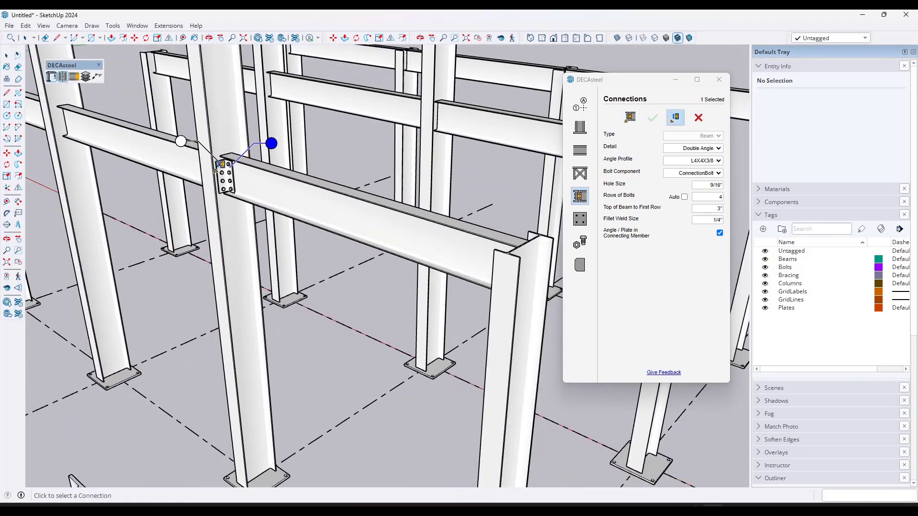
scroll(208, 173, up, 2)
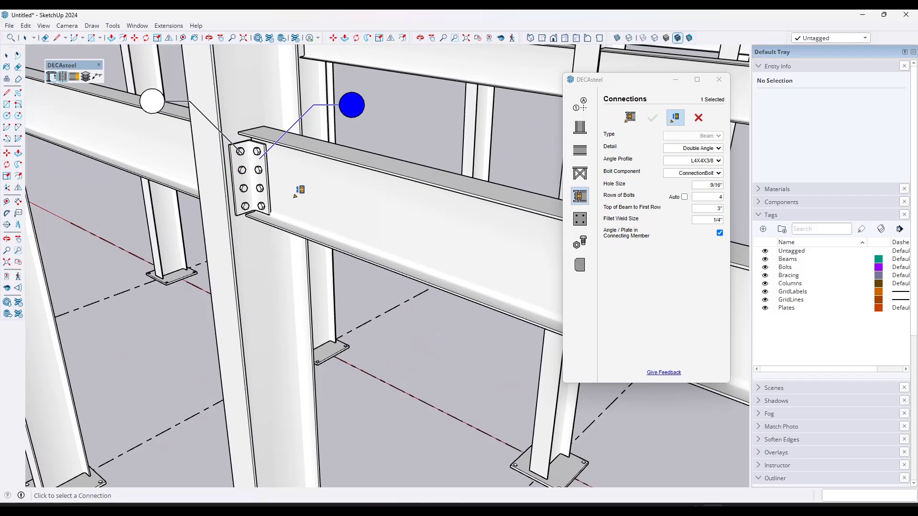
Step: Draw a 10' horizontal C3X3.5 brace with Center placement just below the outer beam, between the corner column and its neighbour
click(580, 173)
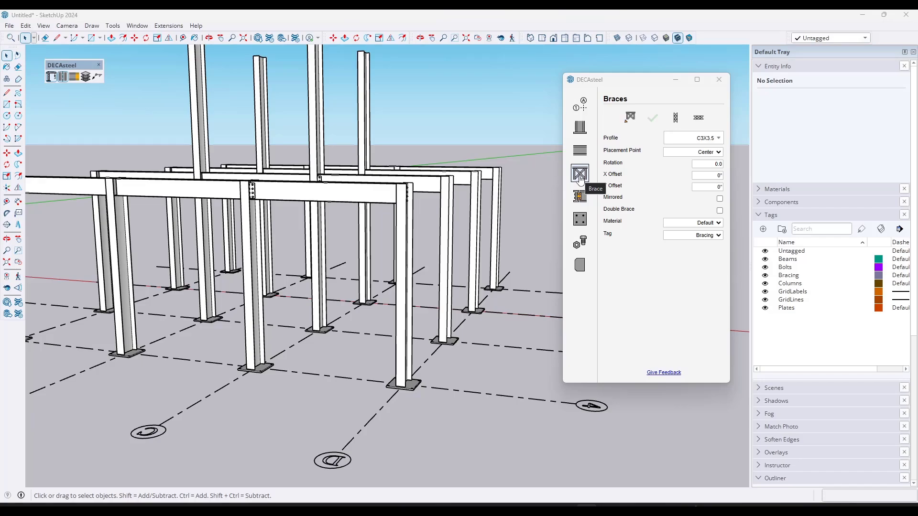
click(714, 139)
click(714, 139)
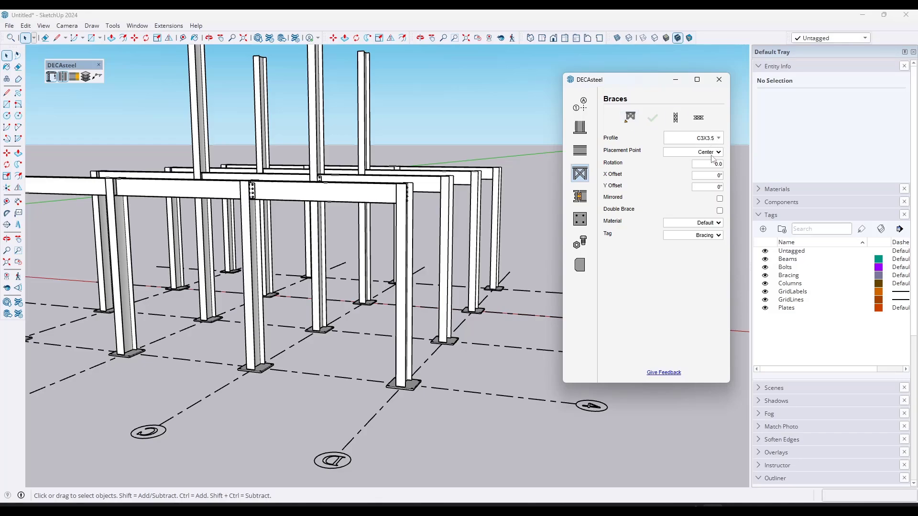
click(715, 140)
click(714, 139)
click(629, 123)
click(629, 123)
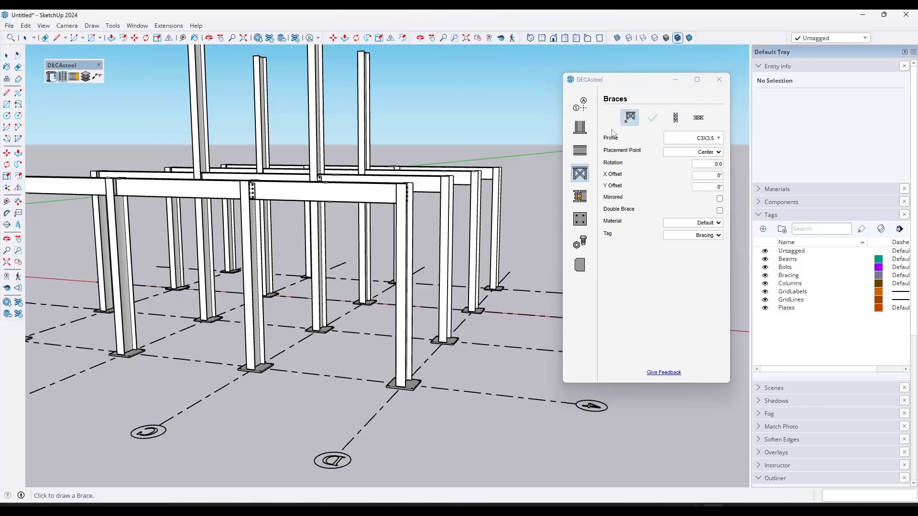
scroll(252, 197, up, 5)
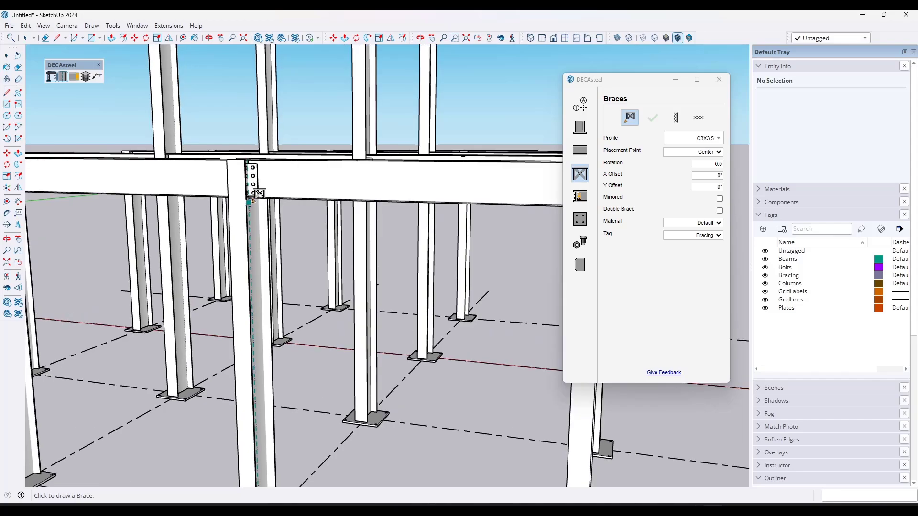
scroll(260, 293, down, 6)
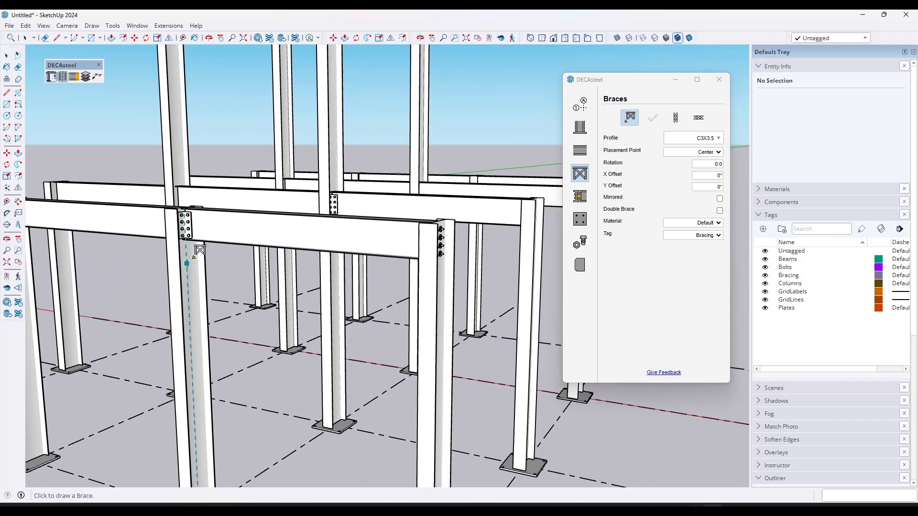
click(188, 255)
middle_drag(258, 339, 298, 318)
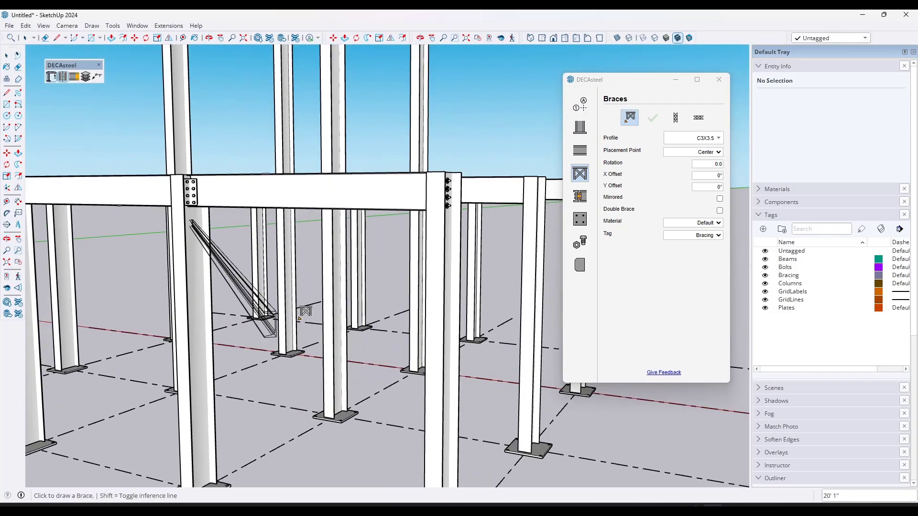
click(447, 225)
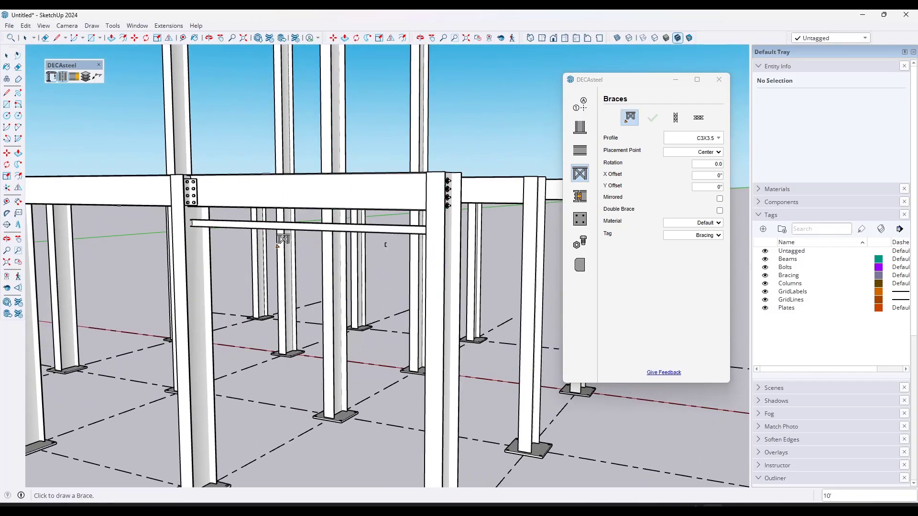
Step: Add a C3X3.5 diagonal brace from the upper brace's inner end to the corner column's base, plus a 10' horizontal brace near the column bases
click(190, 223)
scroll(368, 324, down, 3)
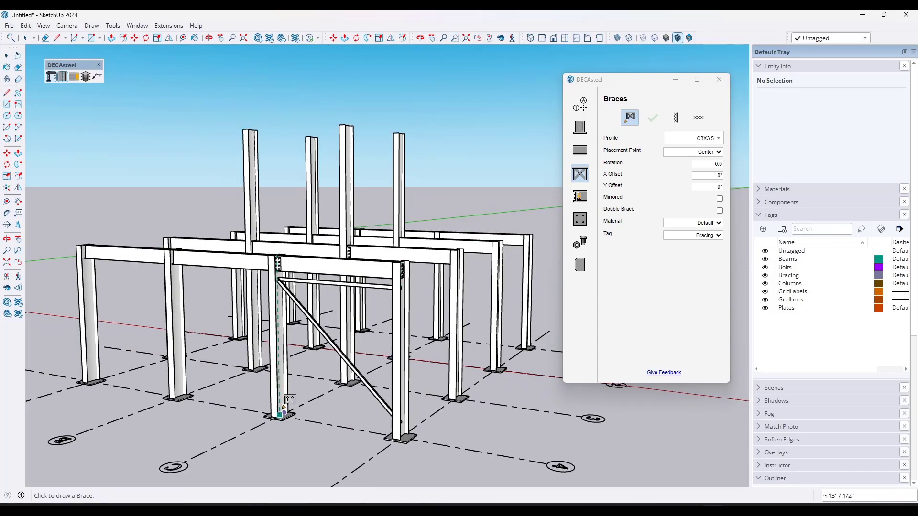
click(400, 423)
scroll(407, 416, up, 3)
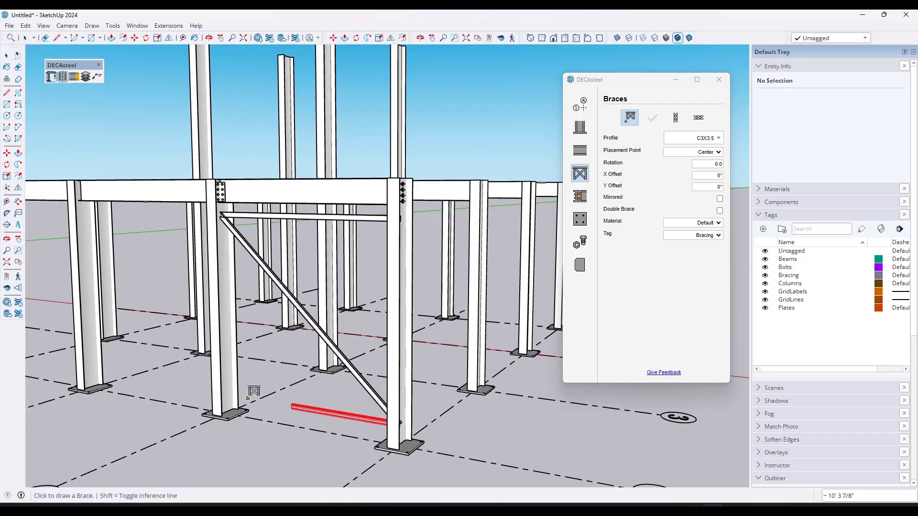
click(228, 393)
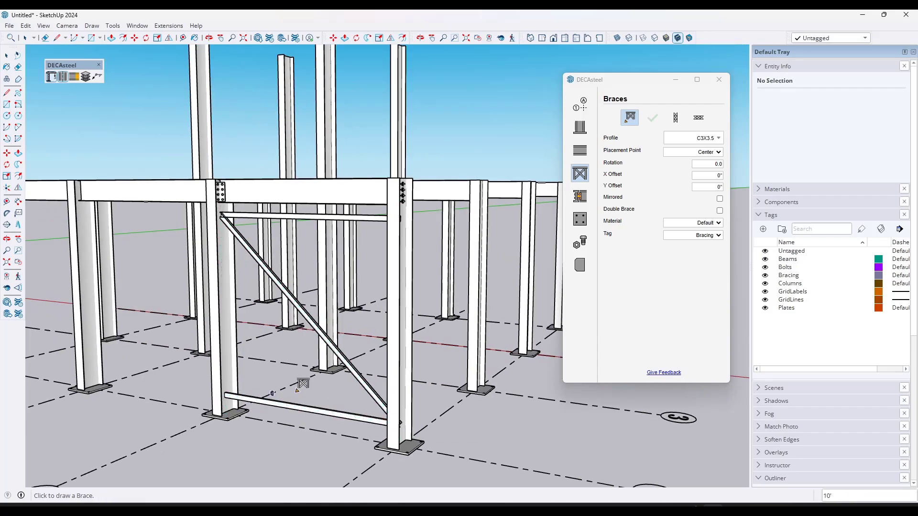
Step: Examine how the upper, diagonal and lower brace ends meet the corner column's web near its top and base
middle_drag(407, 350, 385, 356)
scroll(355, 225, up, 6)
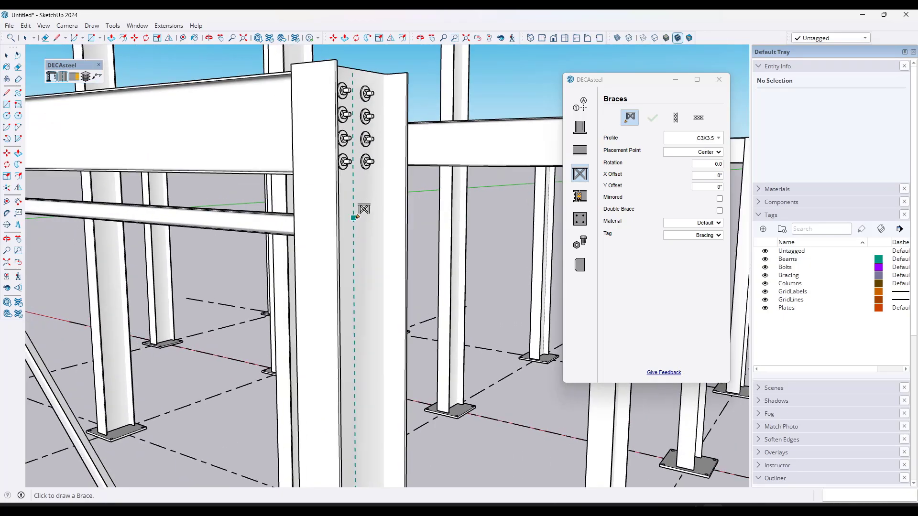
scroll(333, 256, down, 1)
middle_drag(314, 285, 364, 258)
scroll(335, 267, down, 7)
middle_drag(291, 390, 242, 335)
scroll(242, 332, up, 4)
scroll(248, 333, up, 6)
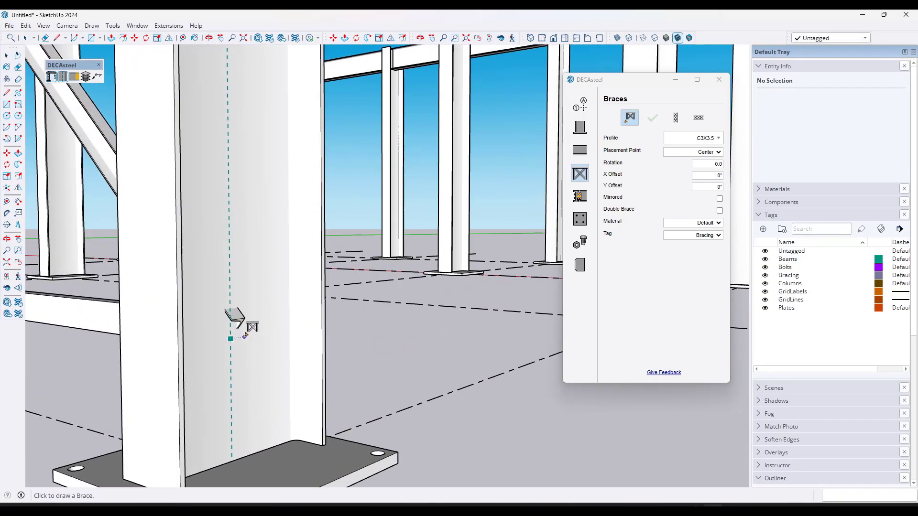
scroll(237, 320, down, 3)
key(space)
scroll(248, 326, up, 3)
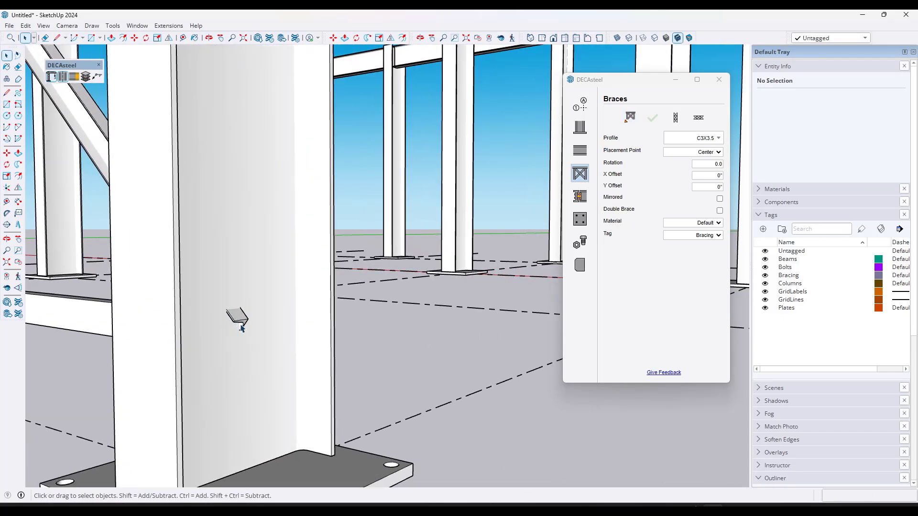
scroll(287, 371, down, 6)
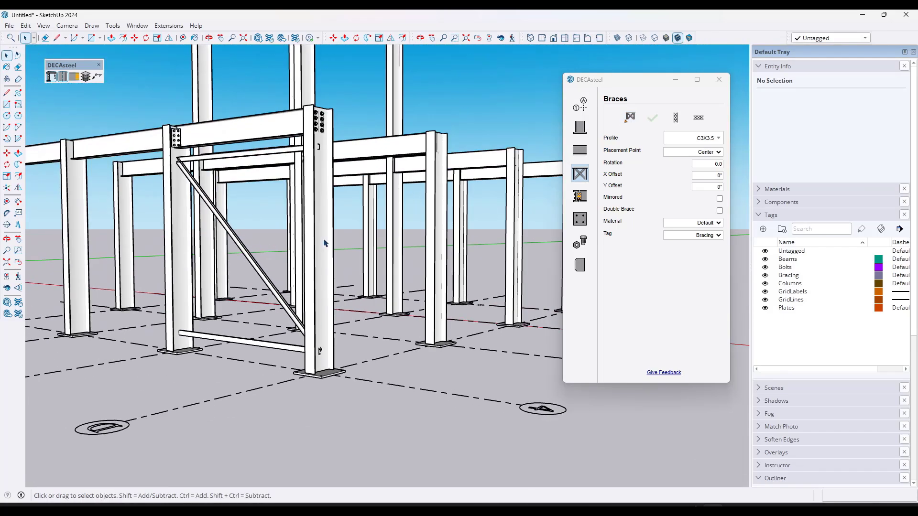
Step: Show the Profile Builder 4 toolbar and trim the diagonal brace's lower end to the corner column's web
right_click(716, 40)
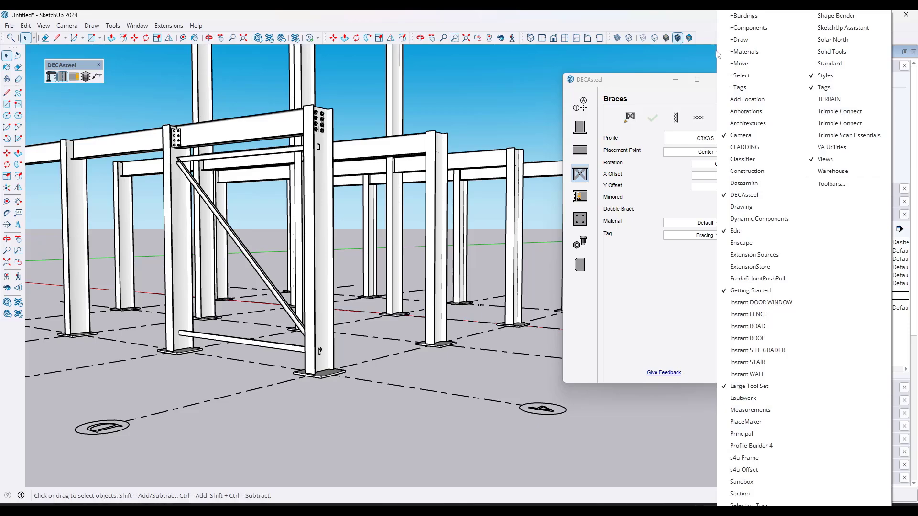
click(750, 445)
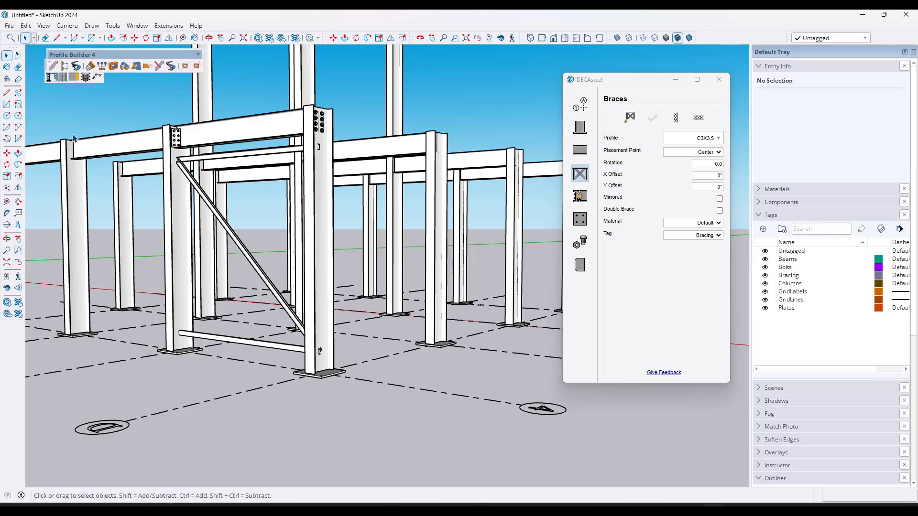
middle_drag(180, 196, 315, 239)
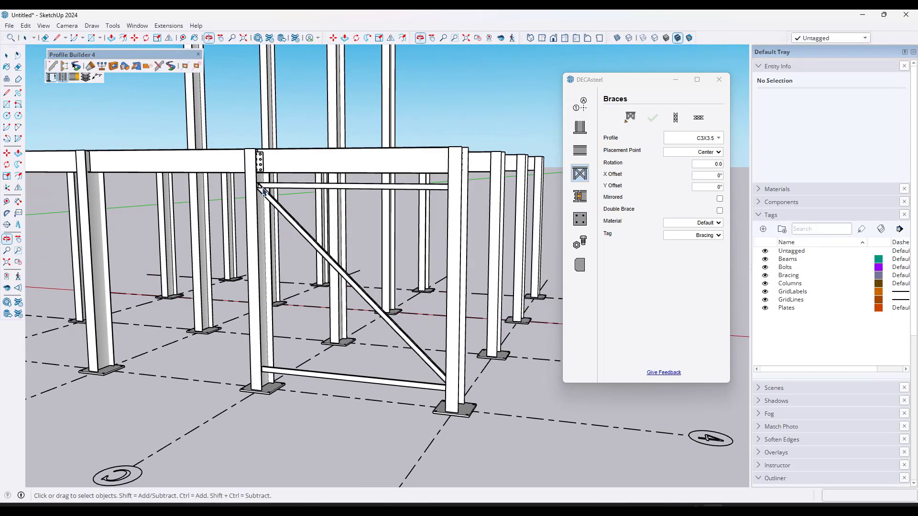
click(140, 69)
click(442, 380)
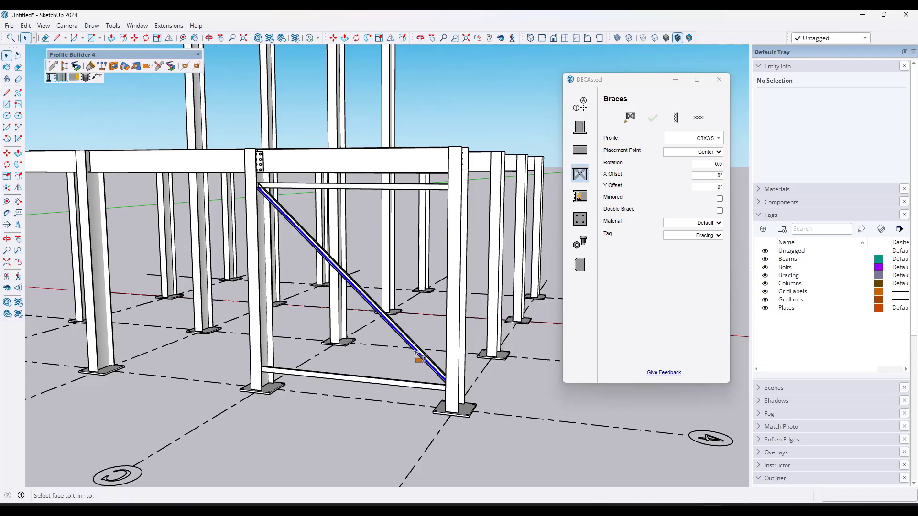
middle_drag(442, 380, 707, 396)
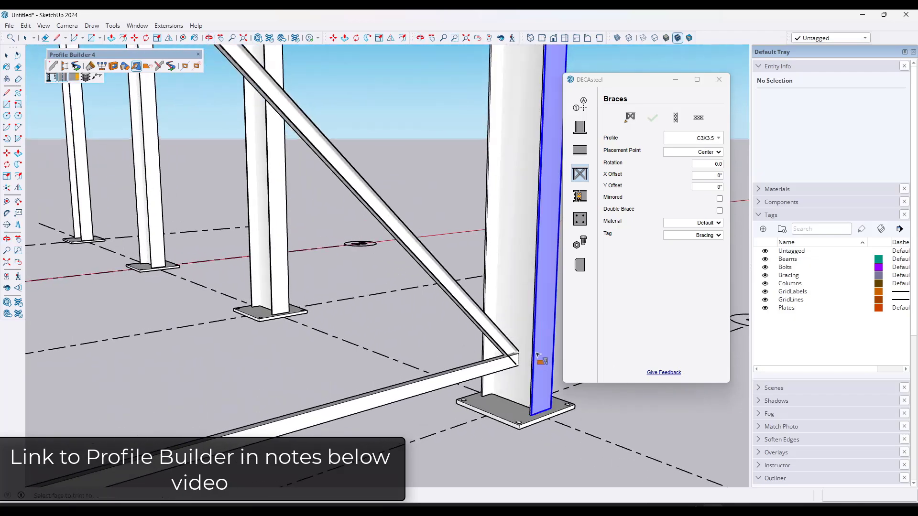
click(523, 317)
scroll(524, 358, up, 3)
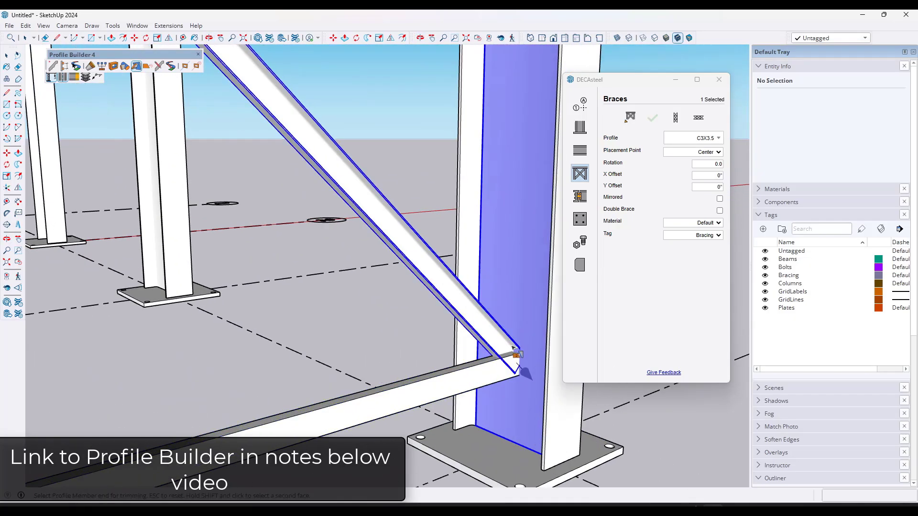
Step: Trim the lower horizontal brace to the corner column's web and close the Profile Builder 4 toolbar
middle_drag(523, 370, 480, 364)
scroll(479, 365, up, 2)
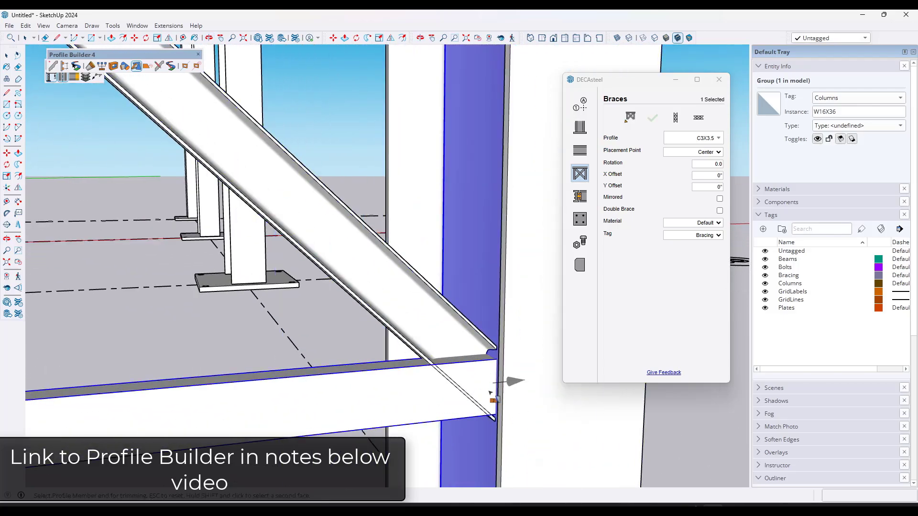
scroll(498, 370, down, 1)
scroll(495, 377, down, 1)
click(495, 378)
scroll(492, 379, down, 6)
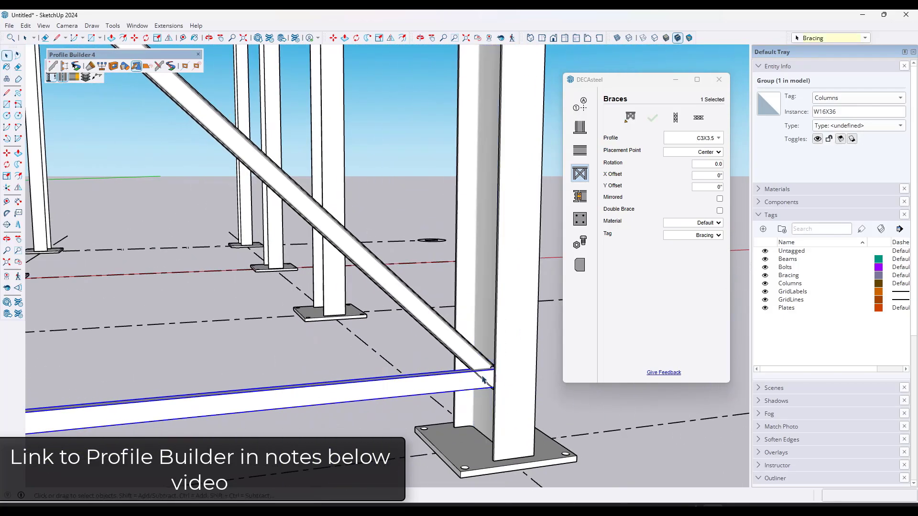
key(space)
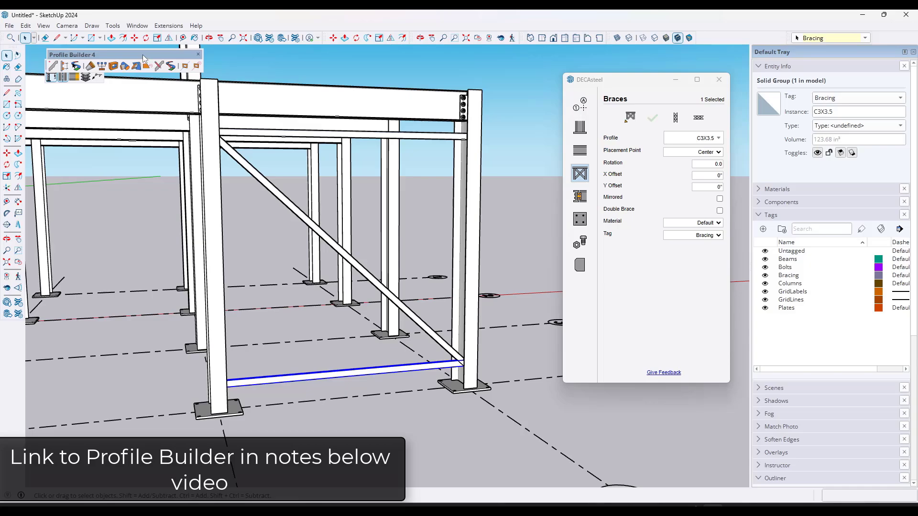
click(198, 55)
Step: Delete the diagonal brace and both horizontal braces from the corner bay
middle_drag(449, 291, 384, 296)
shift+click(303, 301)
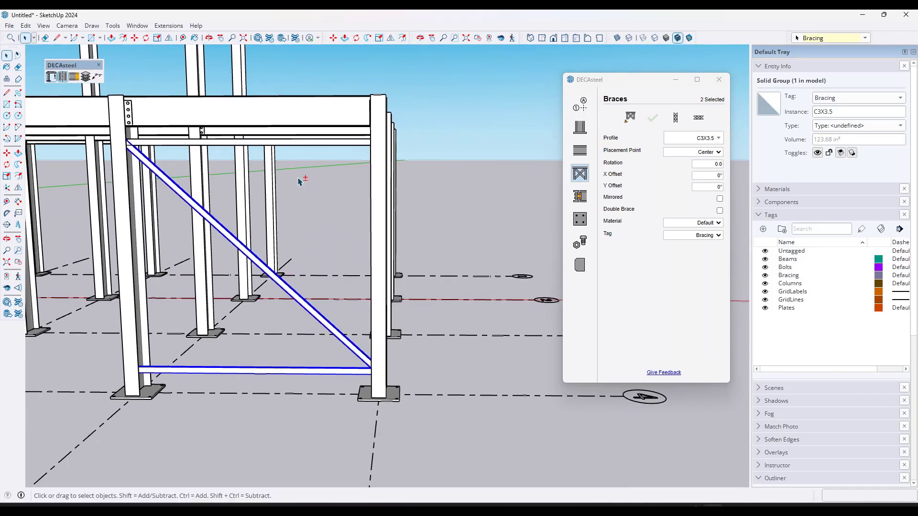
shift+click(285, 144)
key(Delete)
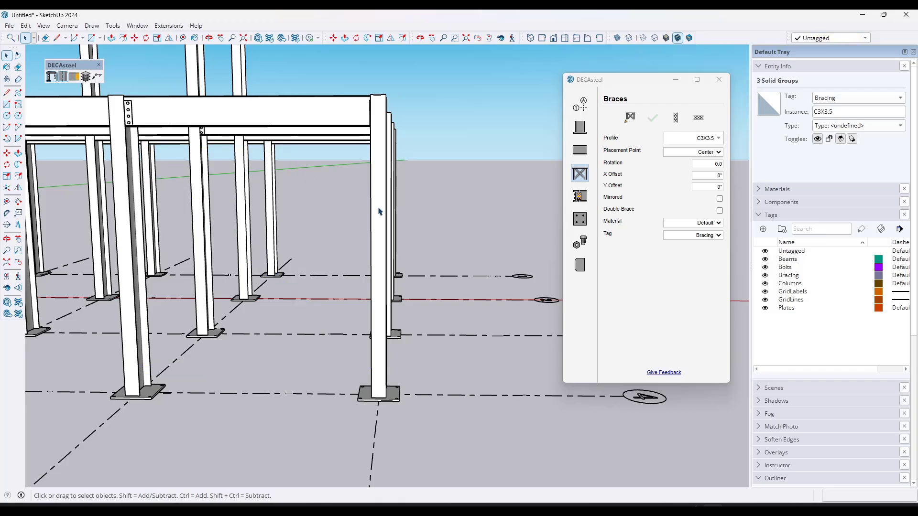
Step: Start Fill Vertical Bracing for the two columns and the beam of the bay between grids C and D on line 4
middle_drag(377, 207, 230, 200)
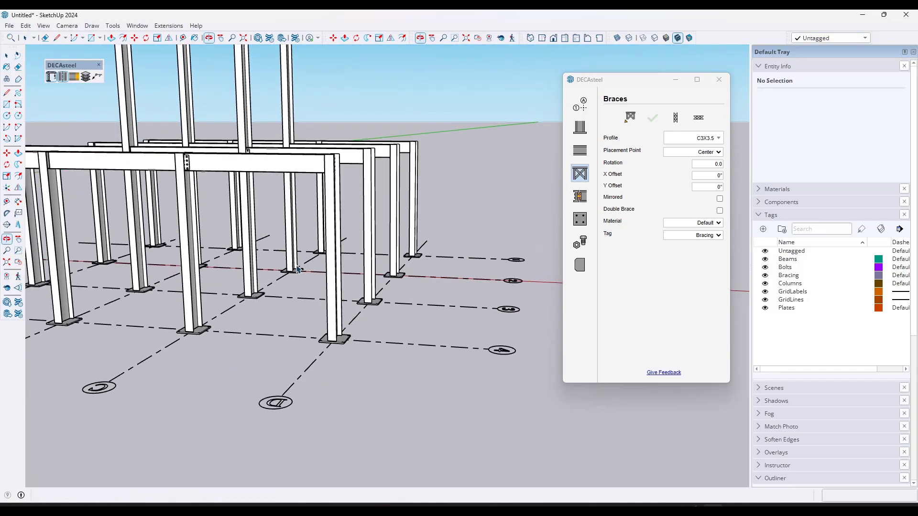
click(186, 209)
shift+click(331, 206)
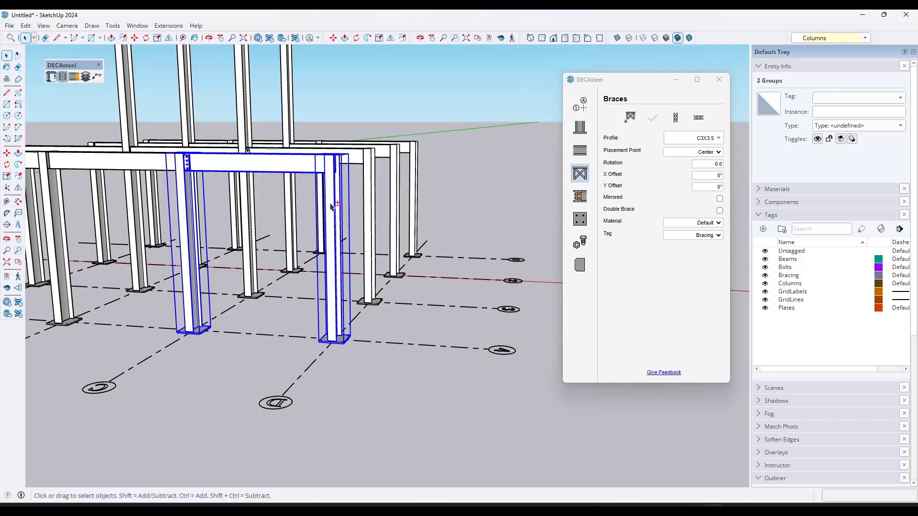
click(675, 117)
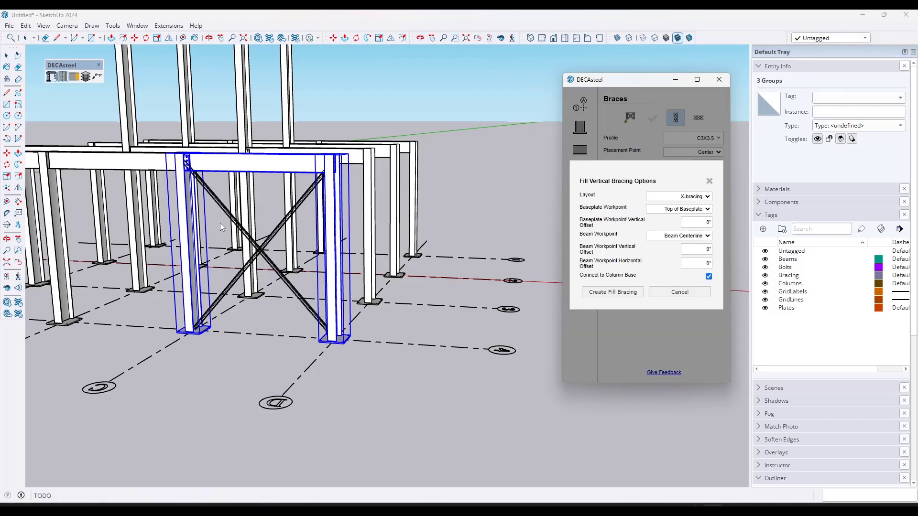
Step: Preview the Single Brace Repeat-1, Single Brace Repeat-2 and K-bracing layouts in the corner bay
click(690, 202)
click(690, 210)
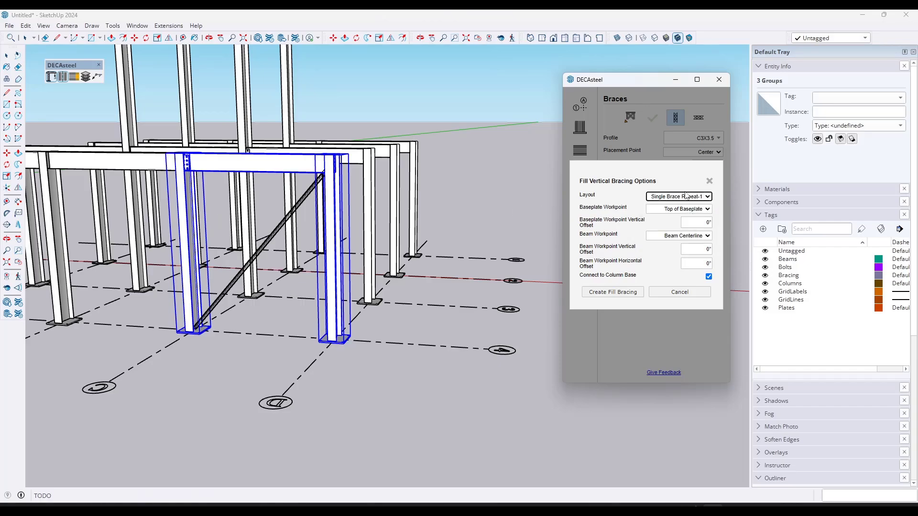
click(685, 195)
click(686, 226)
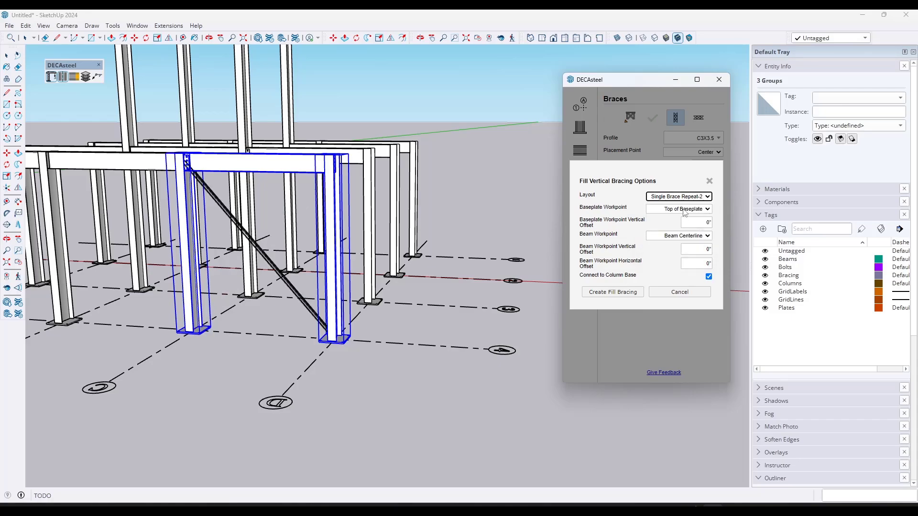
click(684, 197)
click(690, 239)
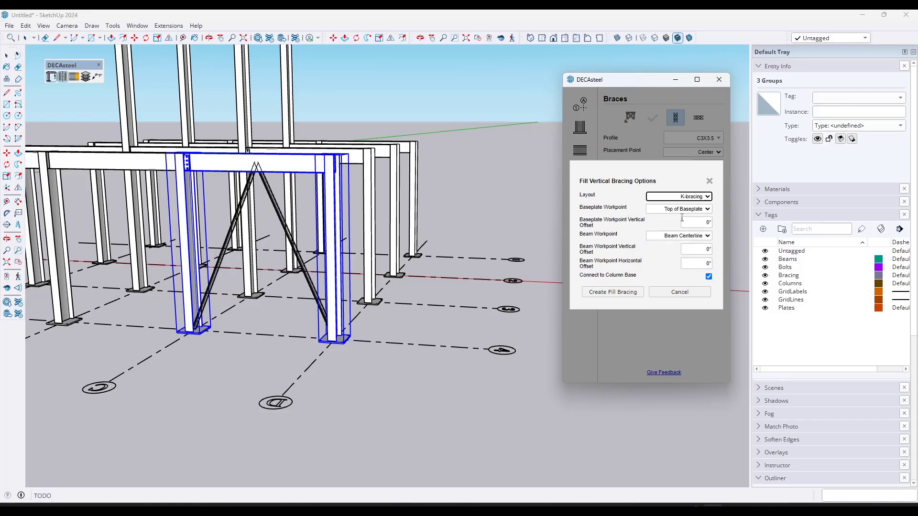
Step: Set the fill layout to X-bracing and create the bracing in the corner bay, connected to the column bases
click(683, 197)
click(679, 206)
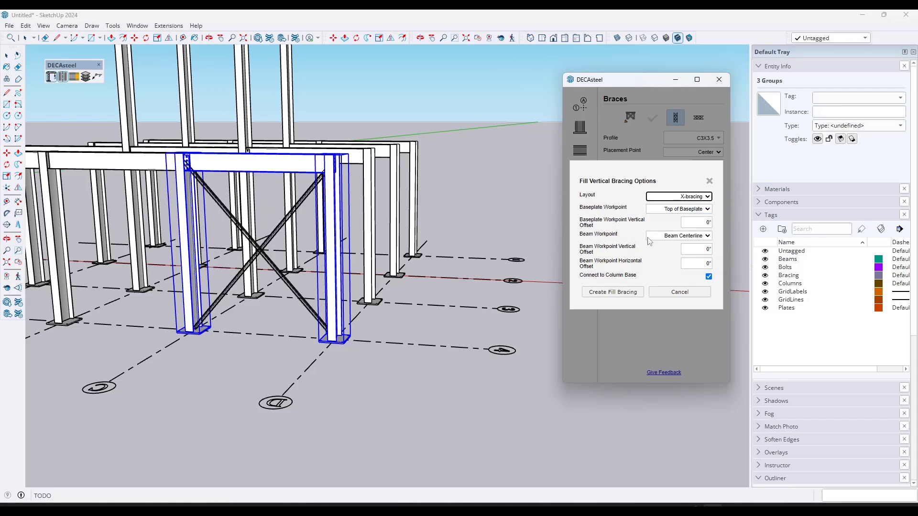
click(618, 291)
Step: Fill the bay between grids C and D on line 3 with X-bracing, using its two columns and beam
middle_drag(305, 258, 301, 247)
click(244, 176)
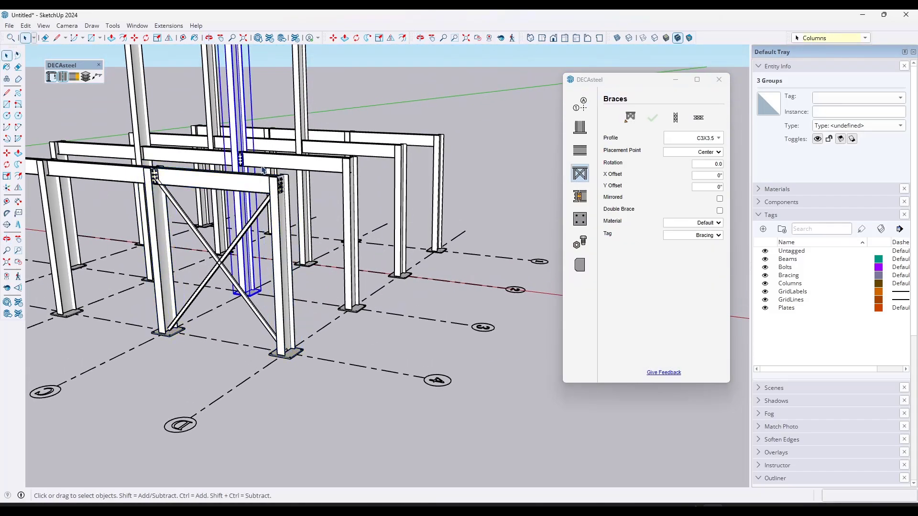
shift+click(271, 162)
shift+click(351, 193)
click(675, 117)
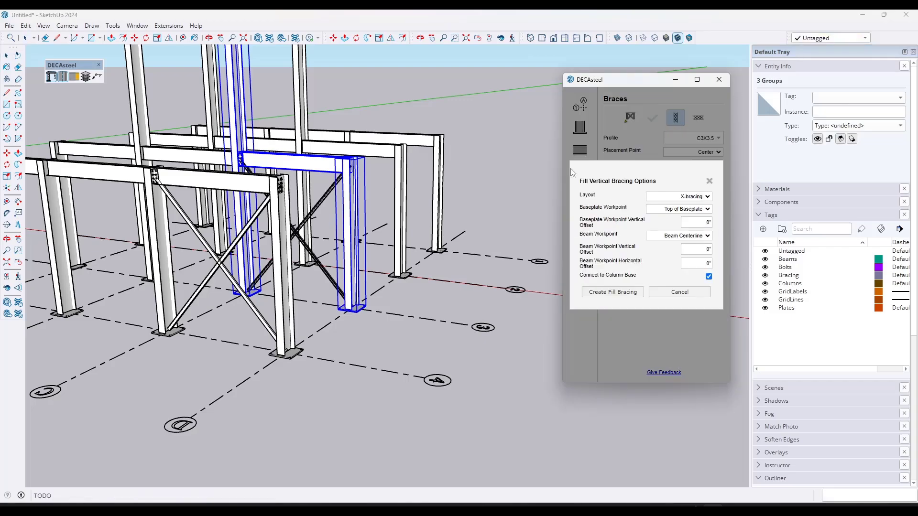
click(621, 292)
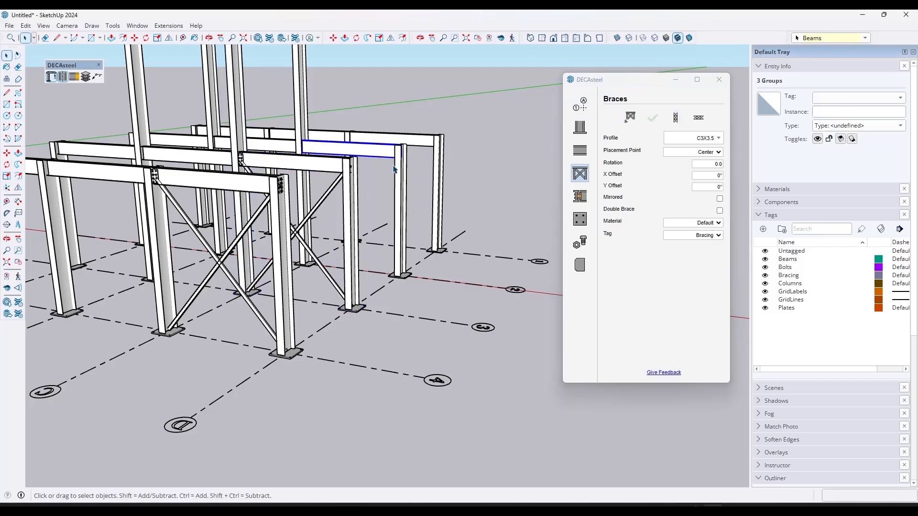
Step: Fill the bay between grids C and D on line 2 with X-bracing, using its two columns and beam
click(401, 174)
ctrl+click(313, 120)
click(676, 117)
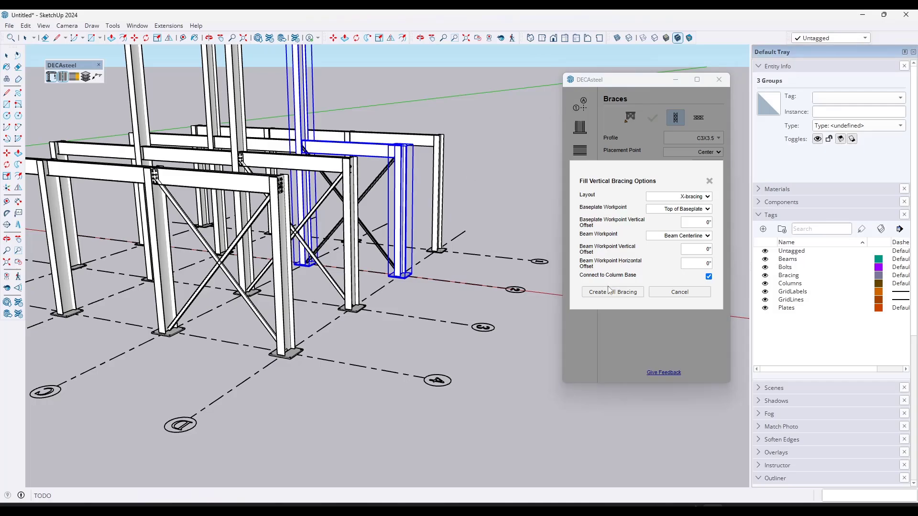
click(608, 290)
scroll(483, 254, down, 2)
scroll(449, 210, up, 2)
middle_drag(449, 210, 430, 289)
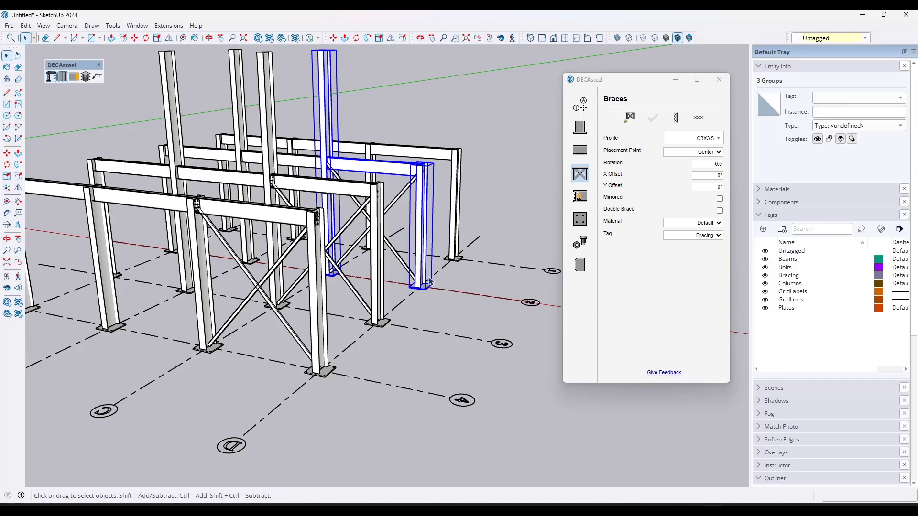
scroll(436, 267, down, 3)
scroll(353, 134, up, 2)
middle_drag(388, 185, 360, 207)
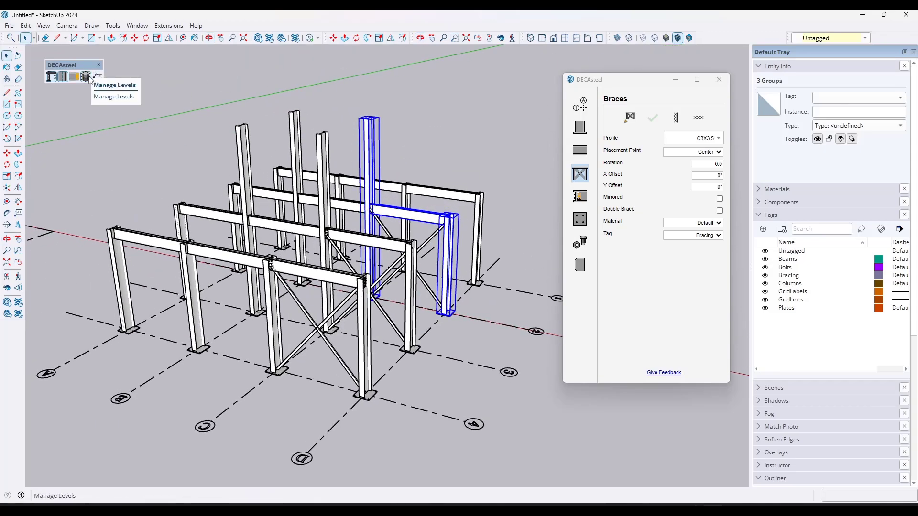
Step: Create and save a Top of Steel level named Ground Floor at elevation 0" in the Level Manager
click(88, 78)
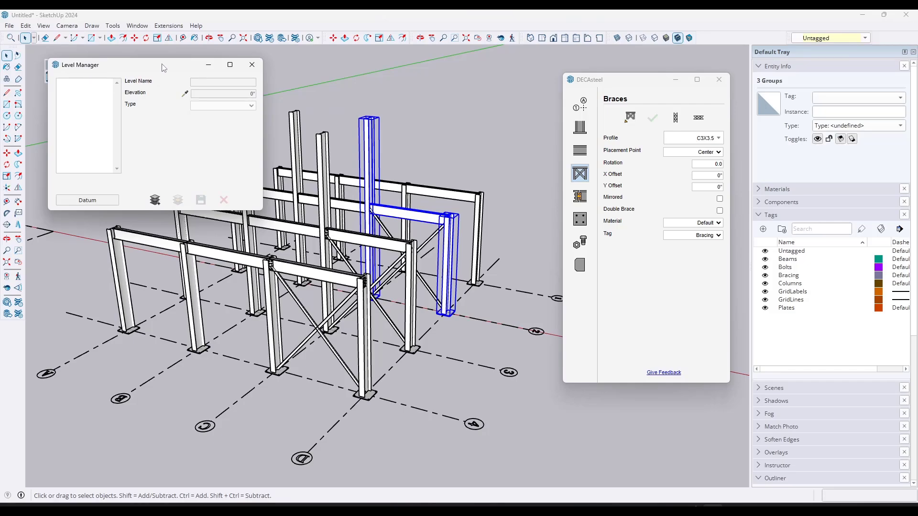
drag(162, 67, 266, 86)
click(258, 218)
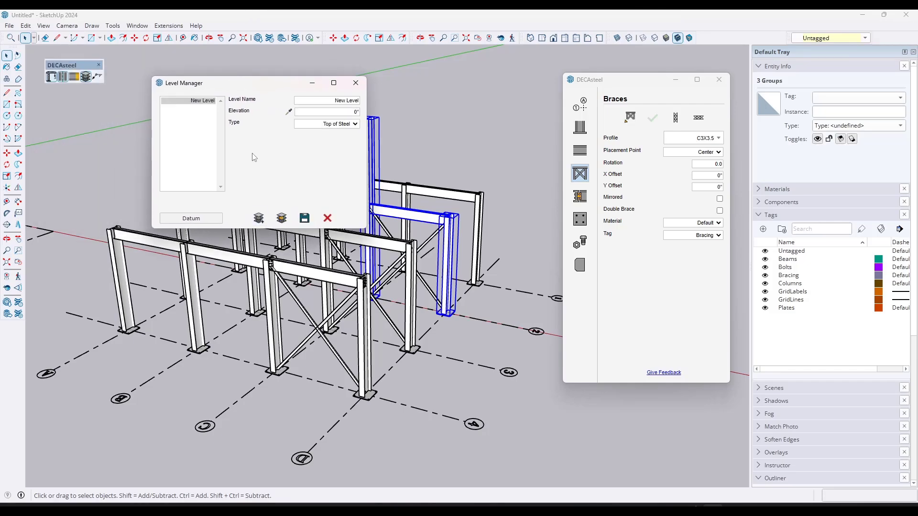
click(328, 102)
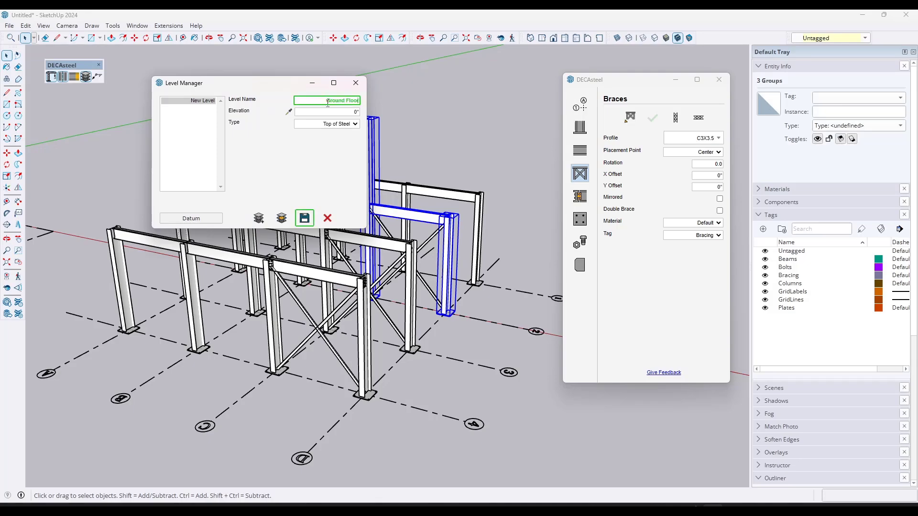
click(305, 218)
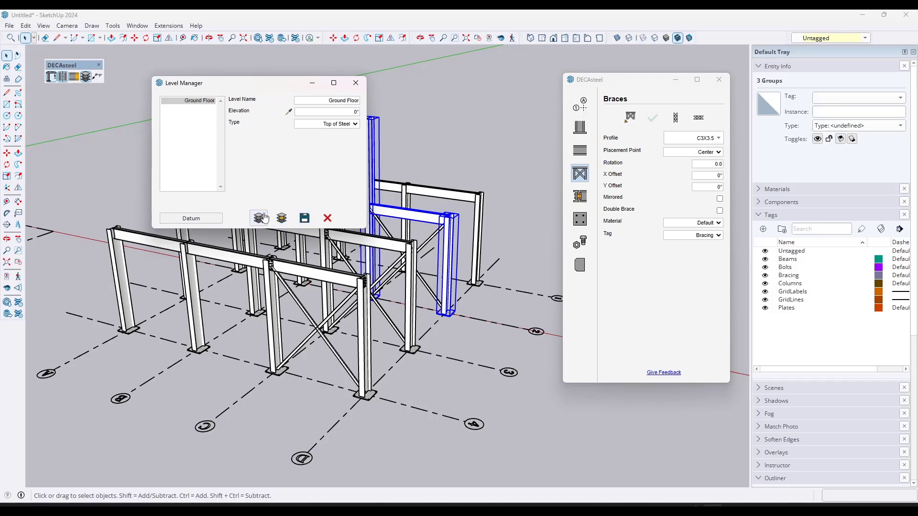
Step: Add two new levels and save the first as a Top of Steel level named Level 2 at elevation 12'
click(258, 218)
triple_click(329, 100)
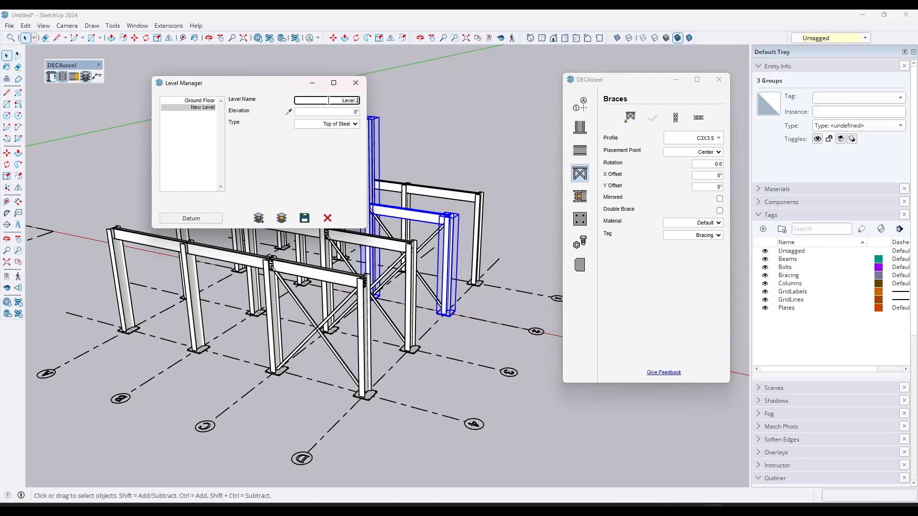
key(Tab)
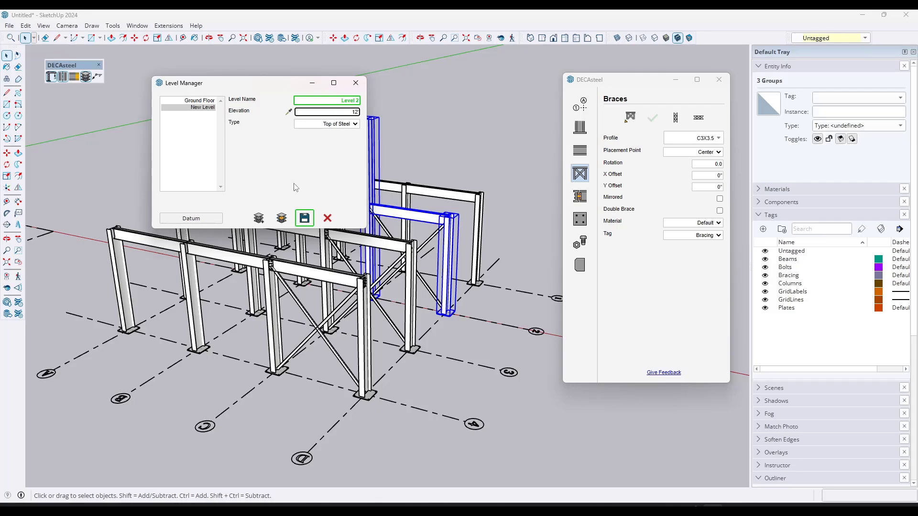
click(259, 218)
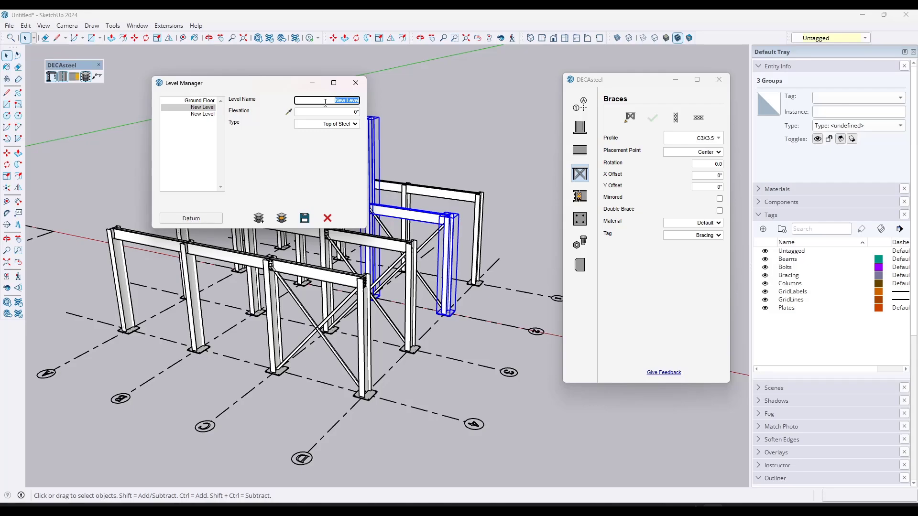
text(Level 2)
key(Tab)
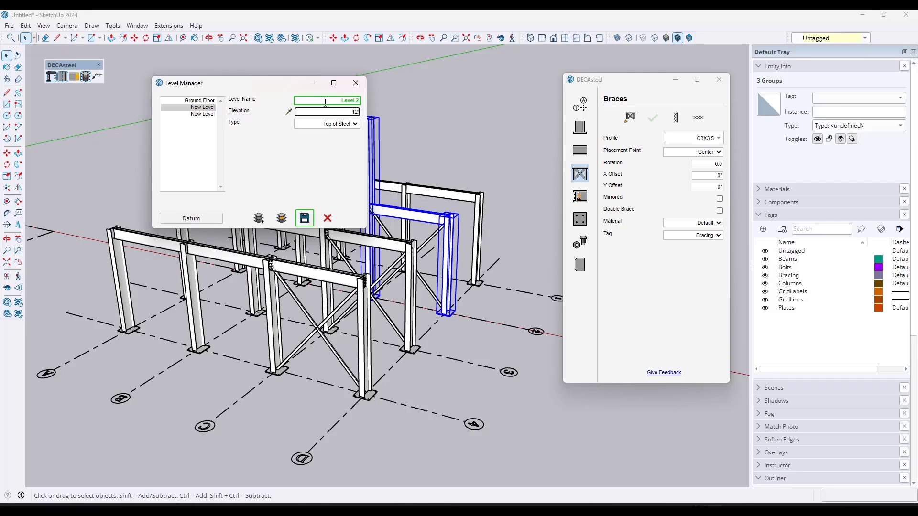
click(305, 217)
Step: Name the remaining new level Level 3, set its elevation to 24' and save it
click(202, 115)
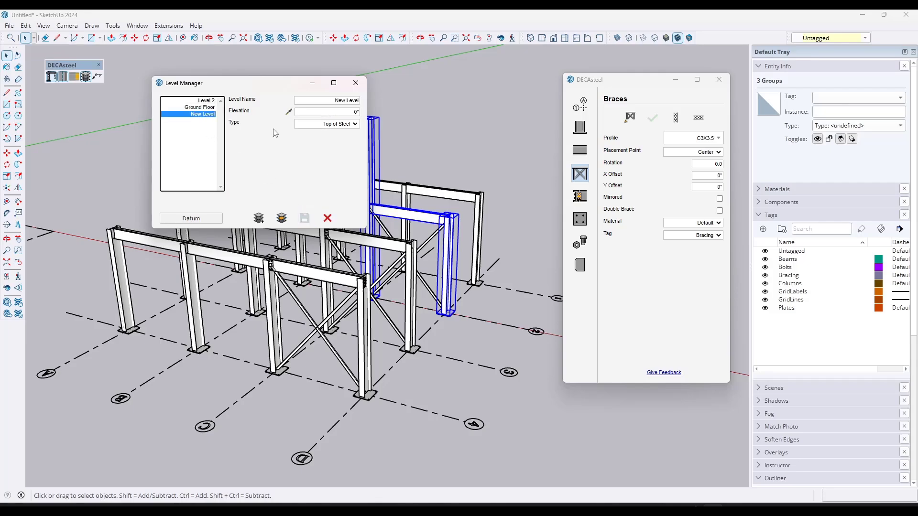
click(326, 101)
text(Level)
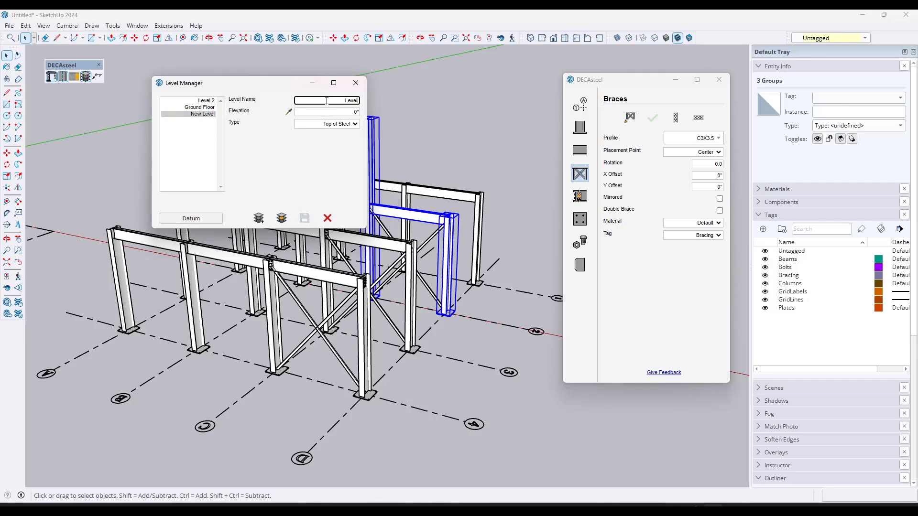
text( 3)
key(Tab)
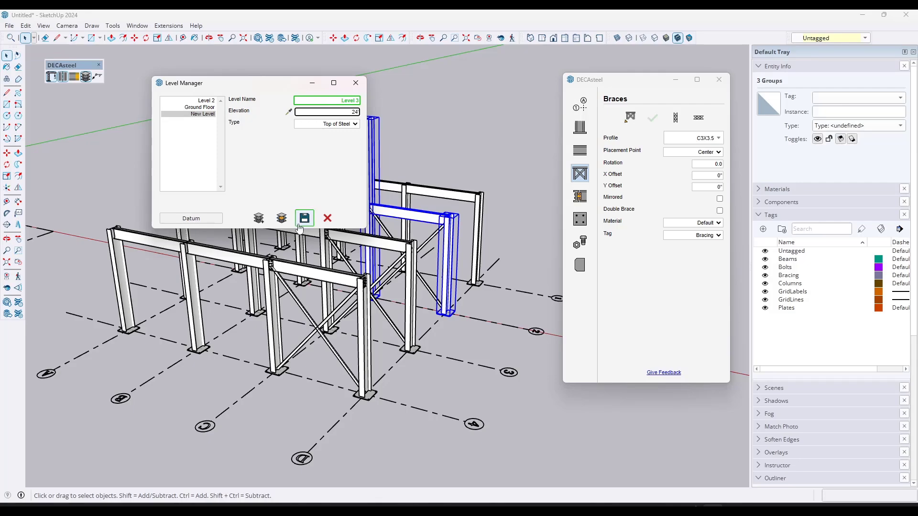
click(304, 218)
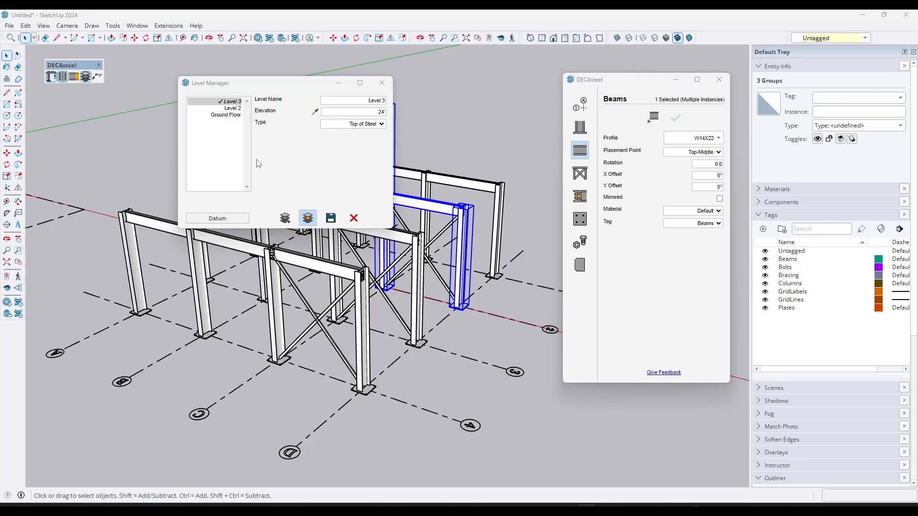
Step: Switch the active level to Level 2 and back to Level 3, and clear the Level Manager from the view
click(308, 218)
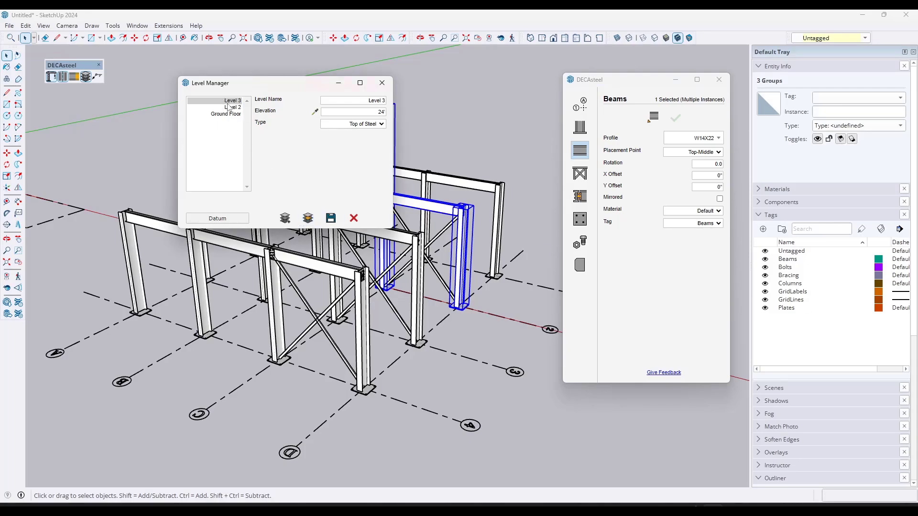
click(232, 107)
click(308, 217)
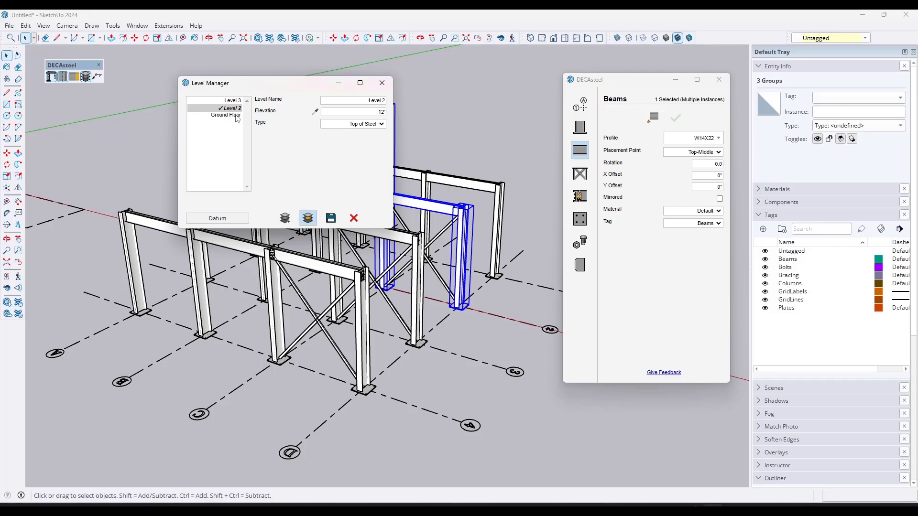
click(308, 221)
click(231, 101)
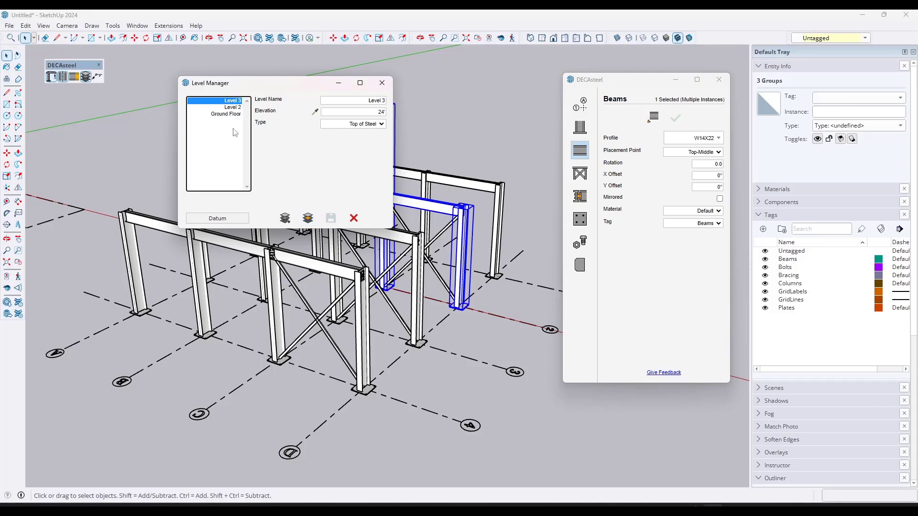
click(307, 218)
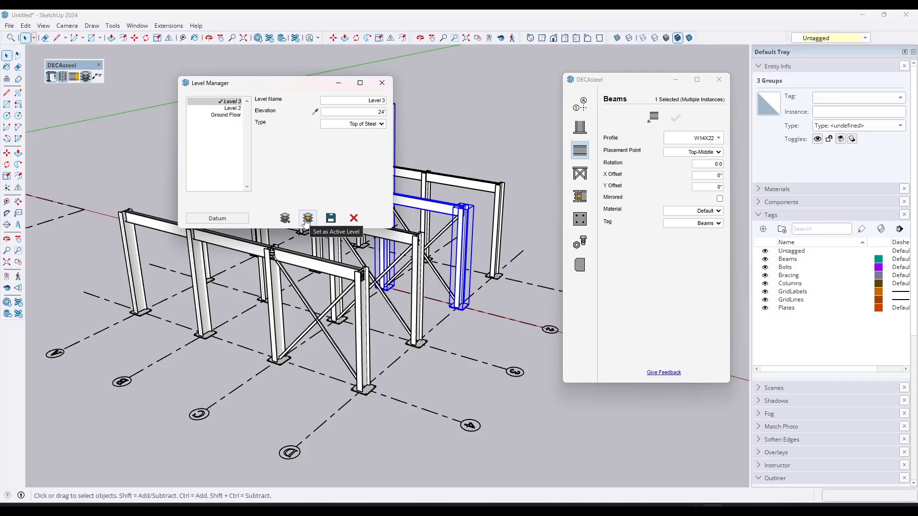
drag(293, 84, 0, 83)
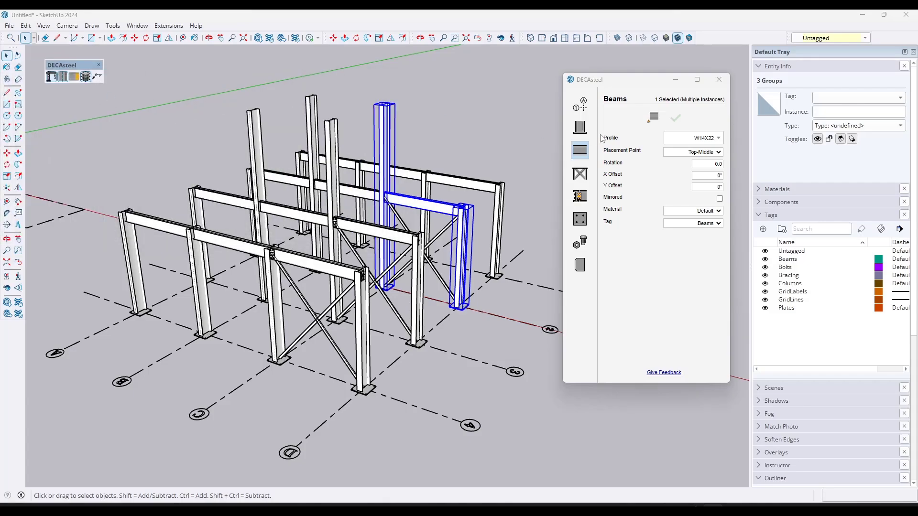
Step: Draw W14X22 beams at Level 3 above lines 4 and 3, each spanning from grid A to grid D
click(652, 116)
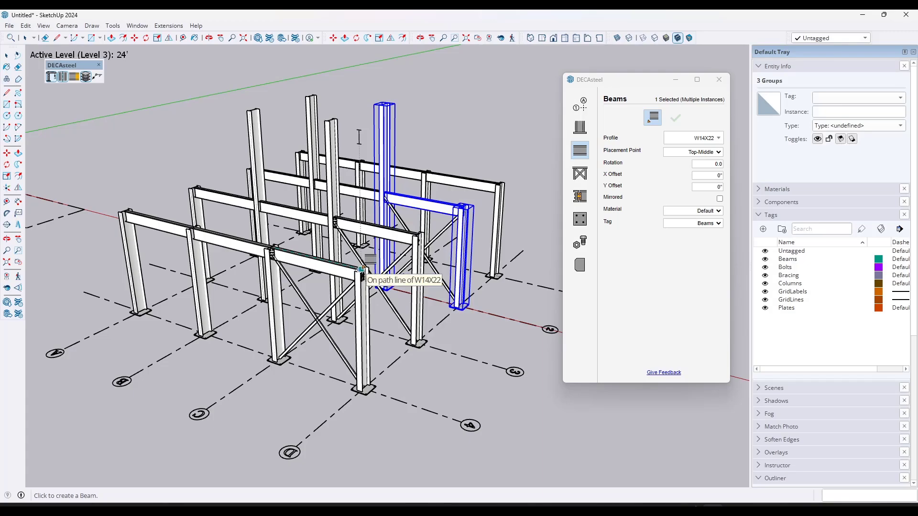
scroll(362, 270, up, 2)
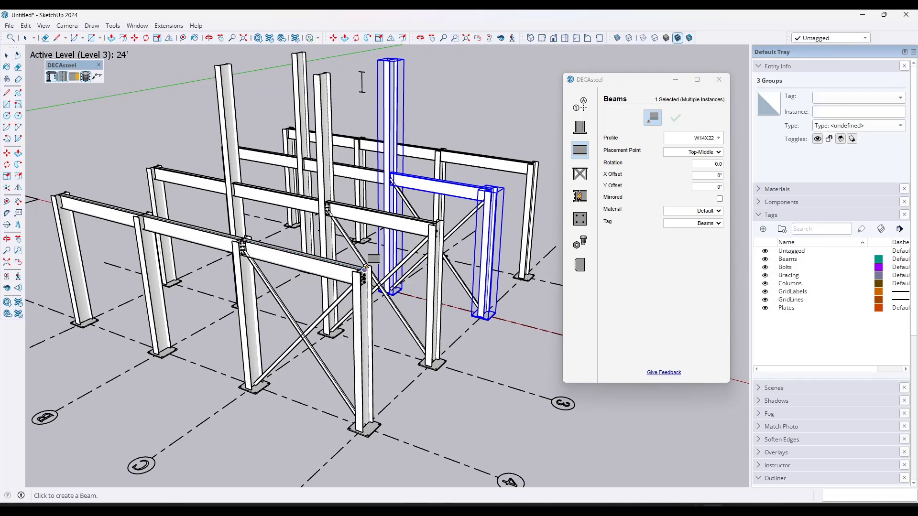
click(363, 268)
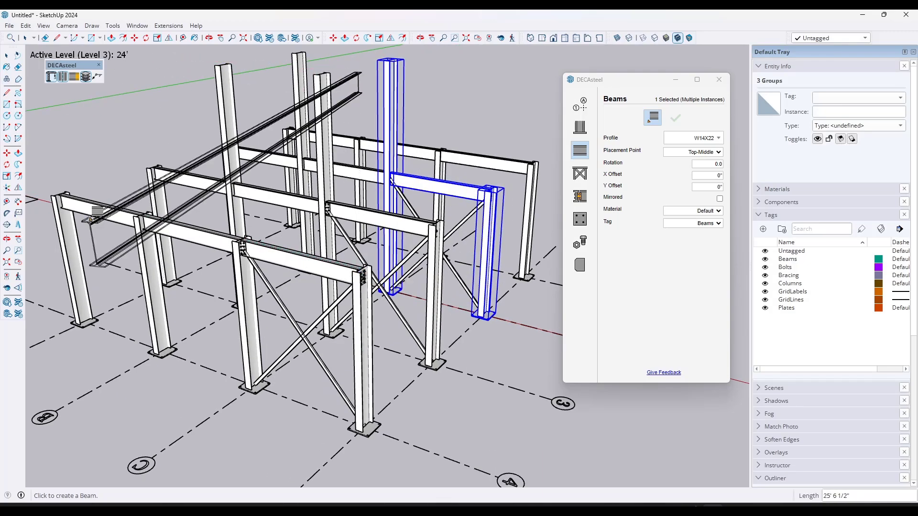
click(58, 194)
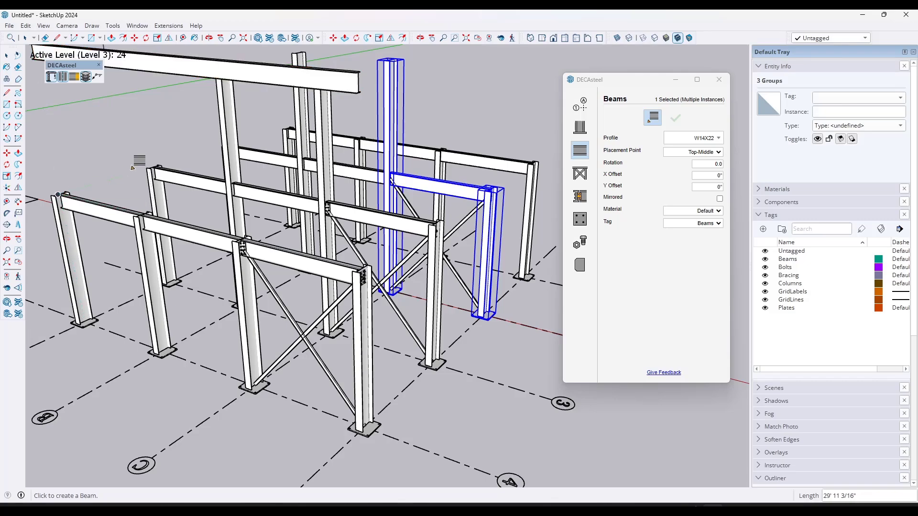
click(153, 168)
click(436, 220)
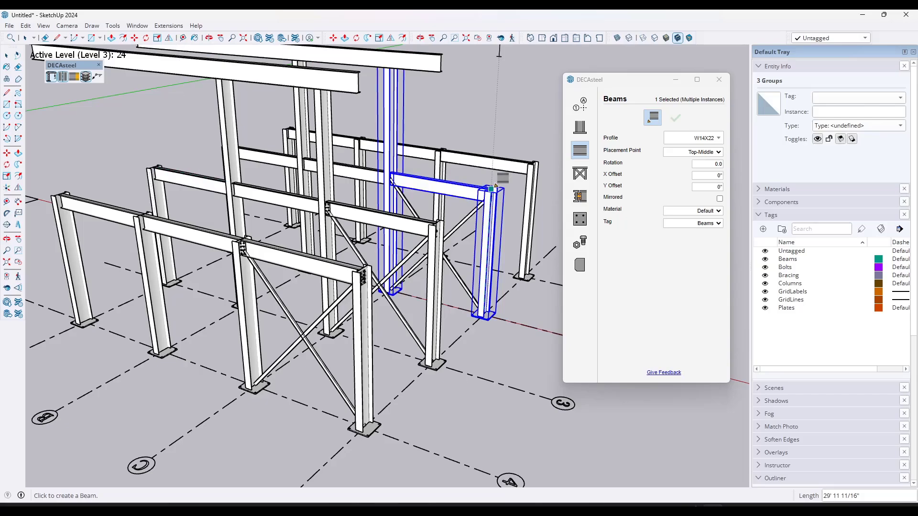
Step: Draw another W14X22 beam at Level 3 above line 2, spanning from grid A to grid D
scroll(282, 142, up, 5)
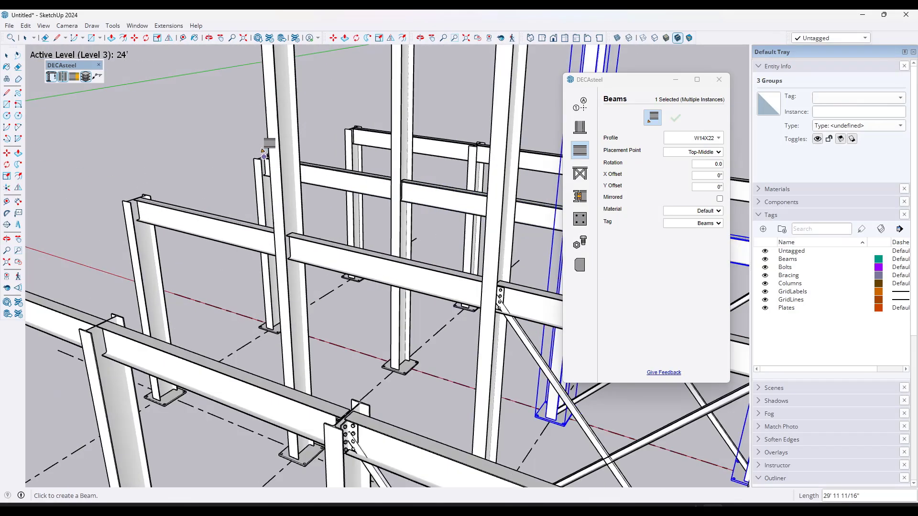
scroll(268, 152, down, 8)
scroll(418, 204, up, 2)
scroll(417, 204, up, 2)
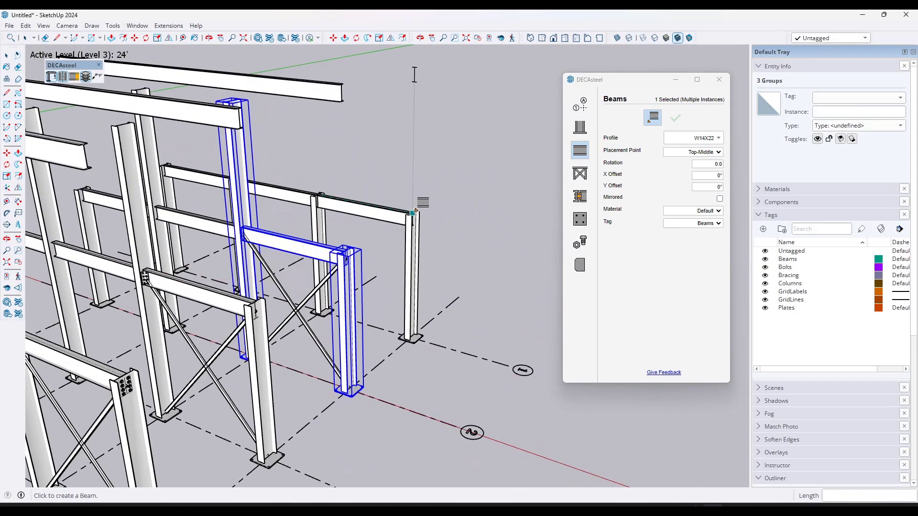
scroll(420, 201, down, 3)
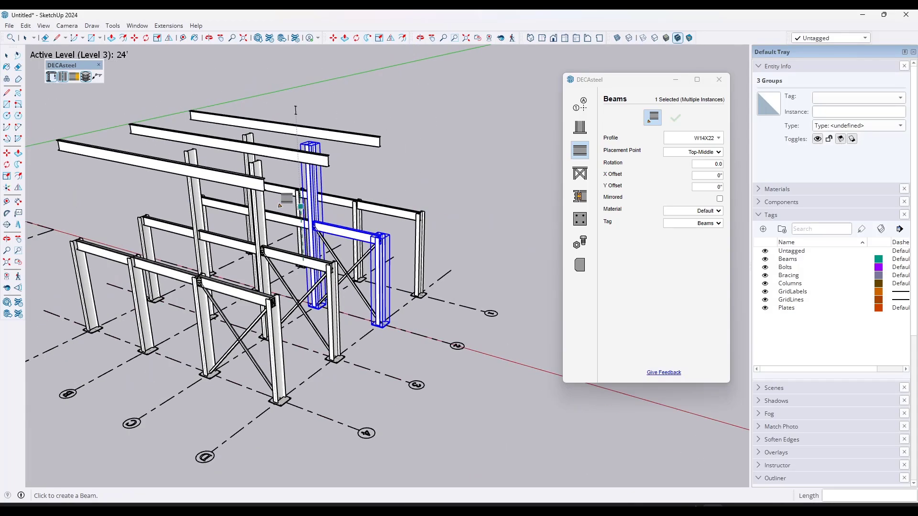
Step: Set Level 3's elevation to 22' in the Level Manager and save the change
middle_drag(282, 206, 295, 185)
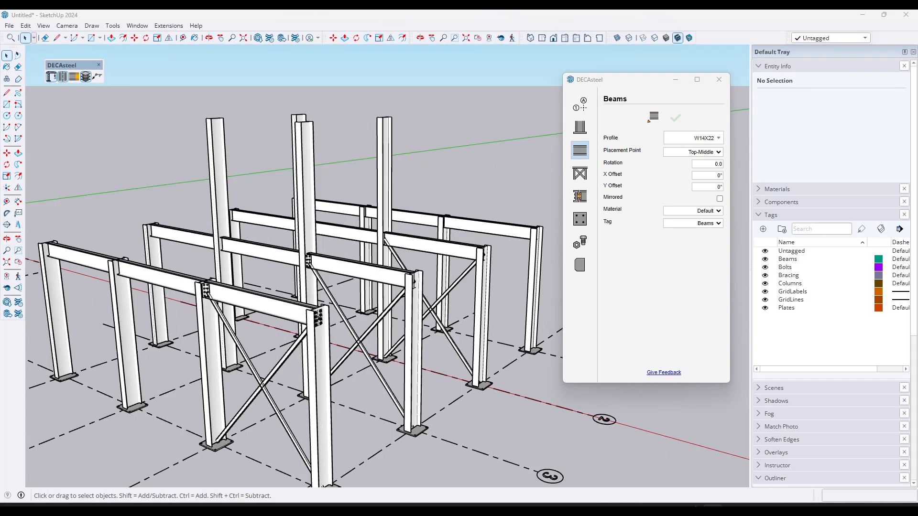
drag(2, 105, 450, 79)
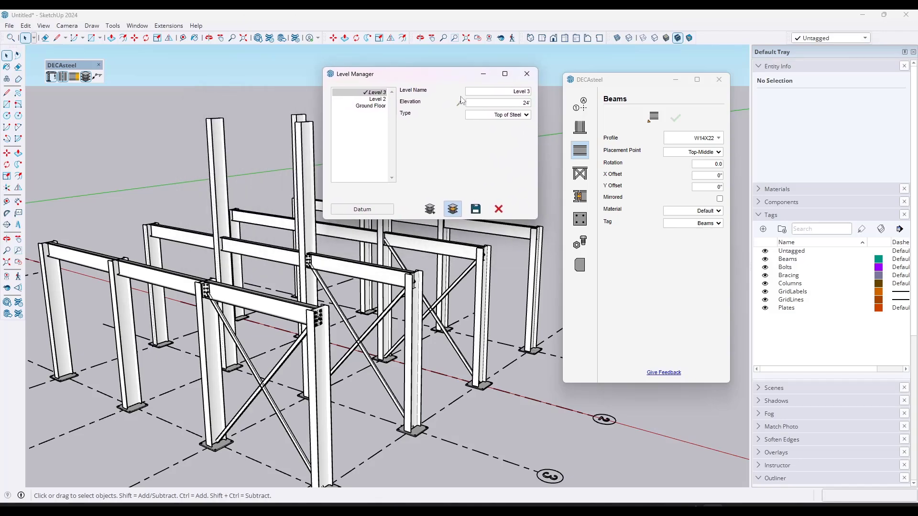
click(498, 104)
key(Tab)
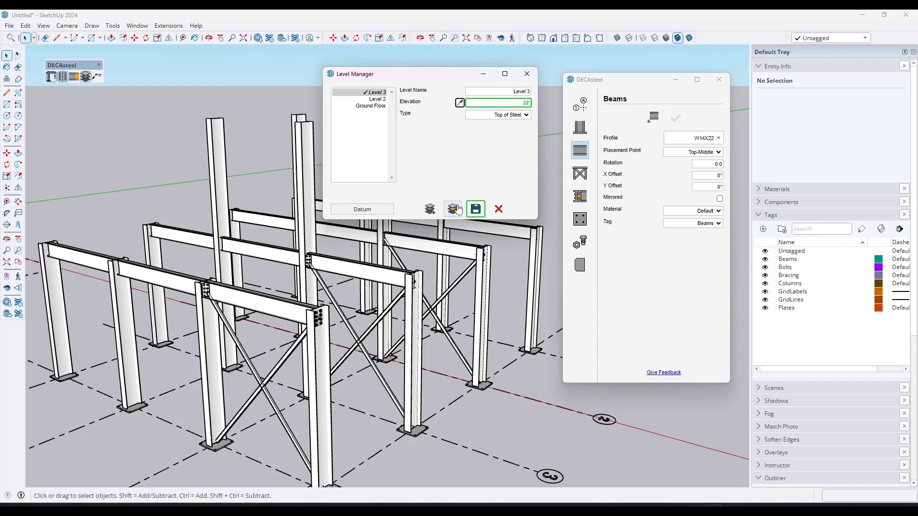
drag(444, 77, 0, 87)
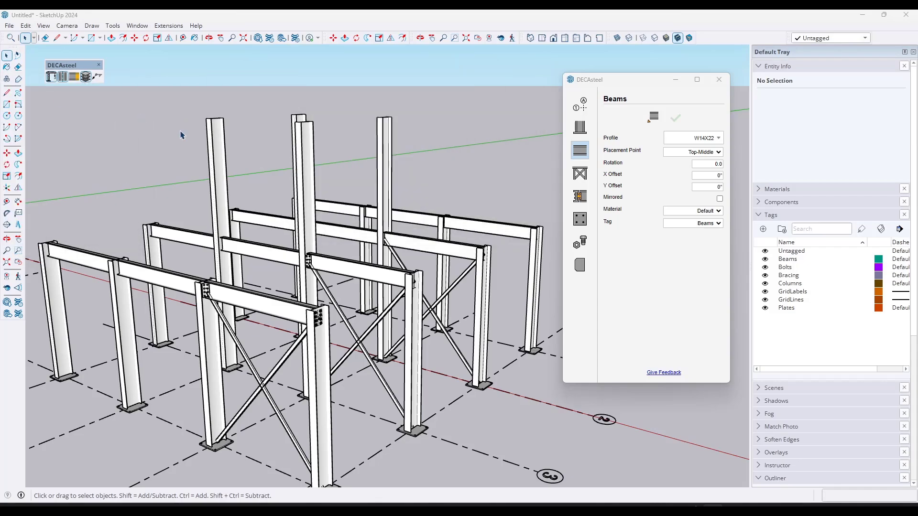
Step: Cancel the beam placement and recheck Level 3's elevation in the Level Manager
middle_drag(268, 147, 314, 204)
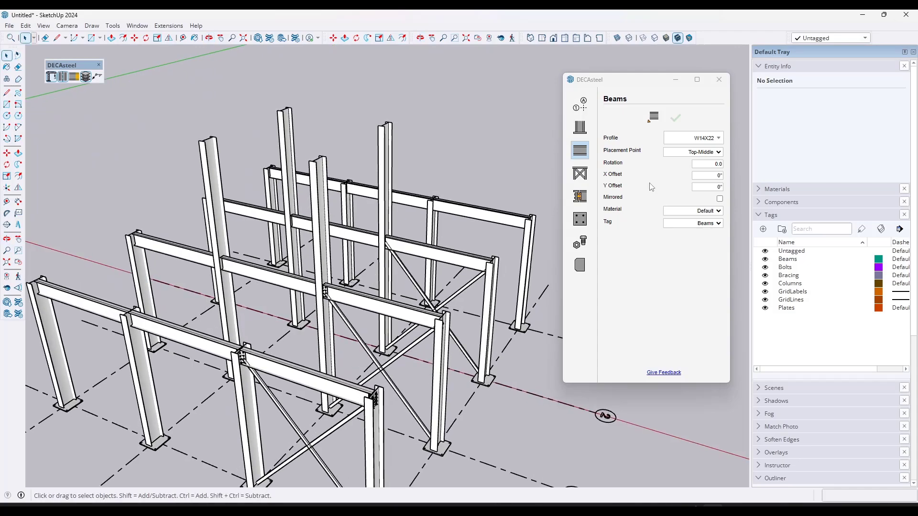
click(658, 122)
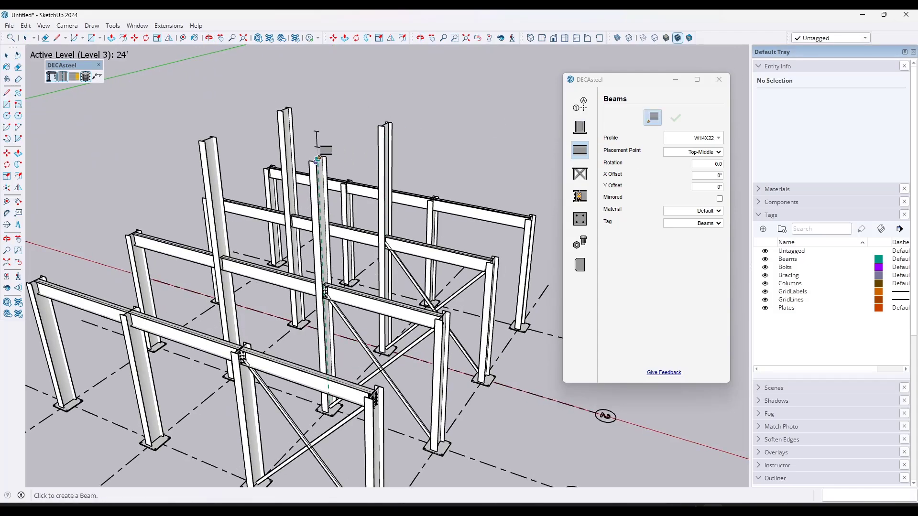
scroll(318, 146, up, 2)
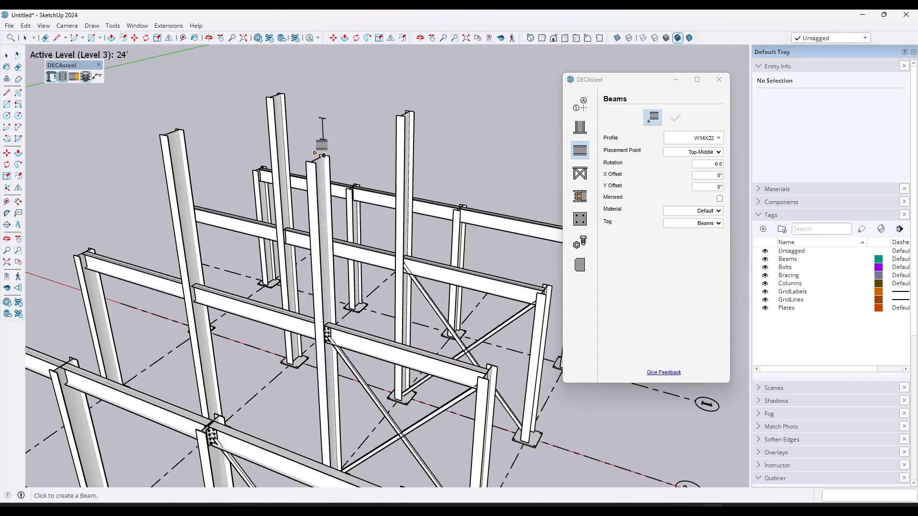
key(space)
click(85, 76)
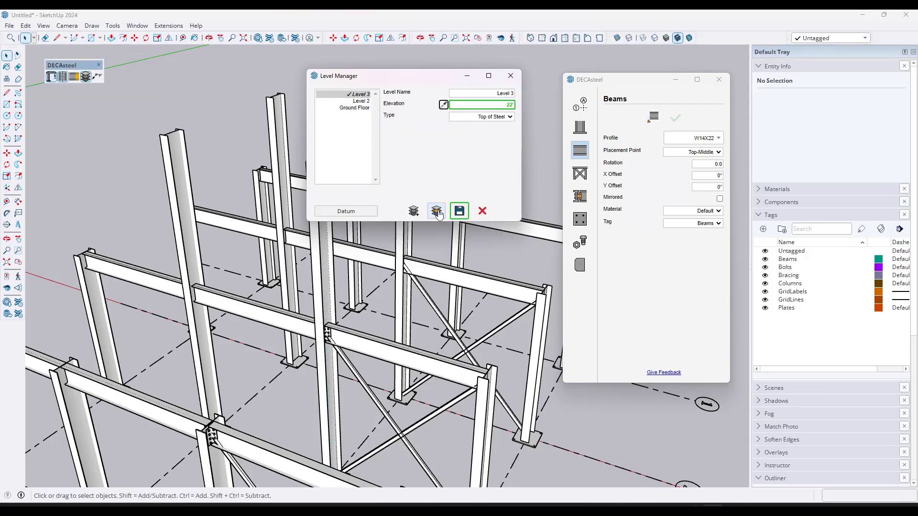
click(510, 75)
Step: Place W14X22 beams at Level 3 between the tall columns on grids B and C, on lines 2 and 3
click(653, 116)
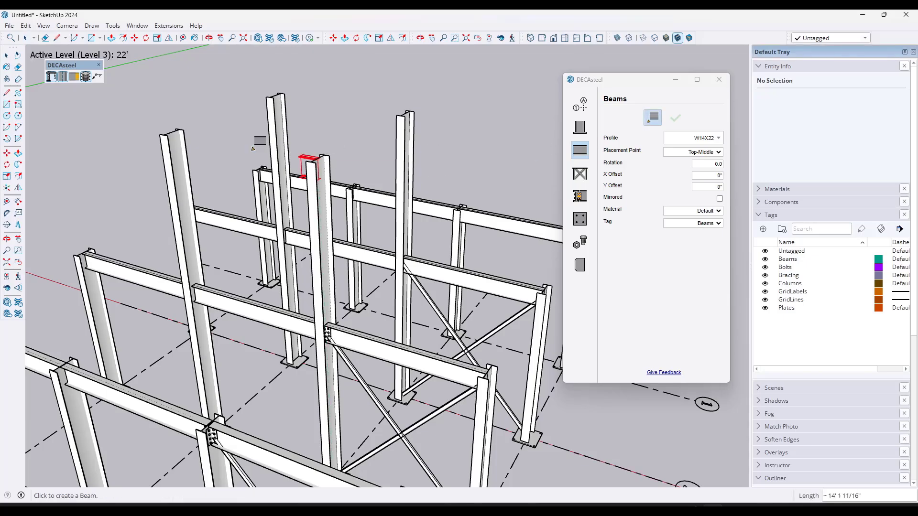
click(281, 102)
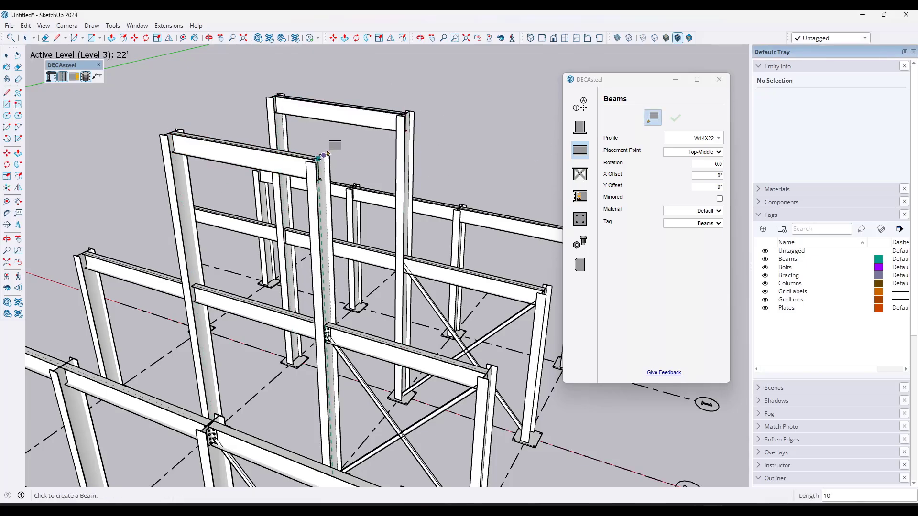
click(323, 156)
click(405, 115)
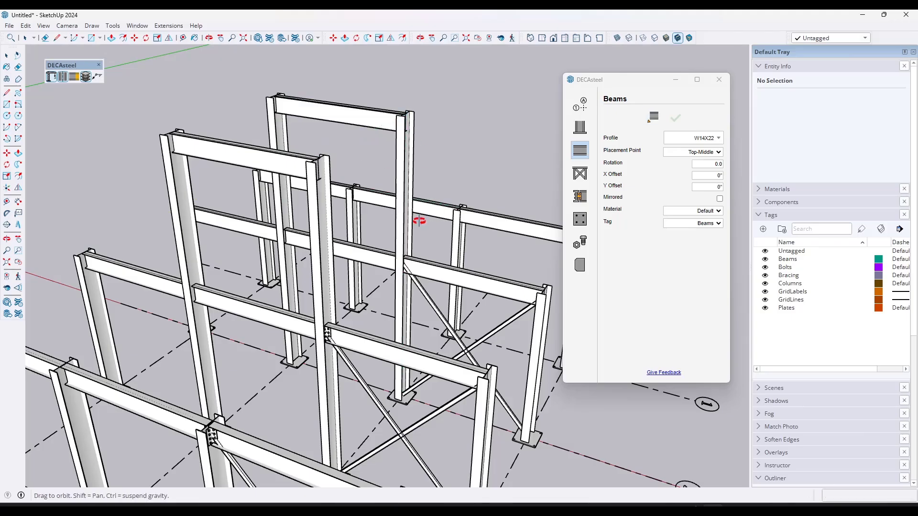
middle_drag(420, 219, 411, 210)
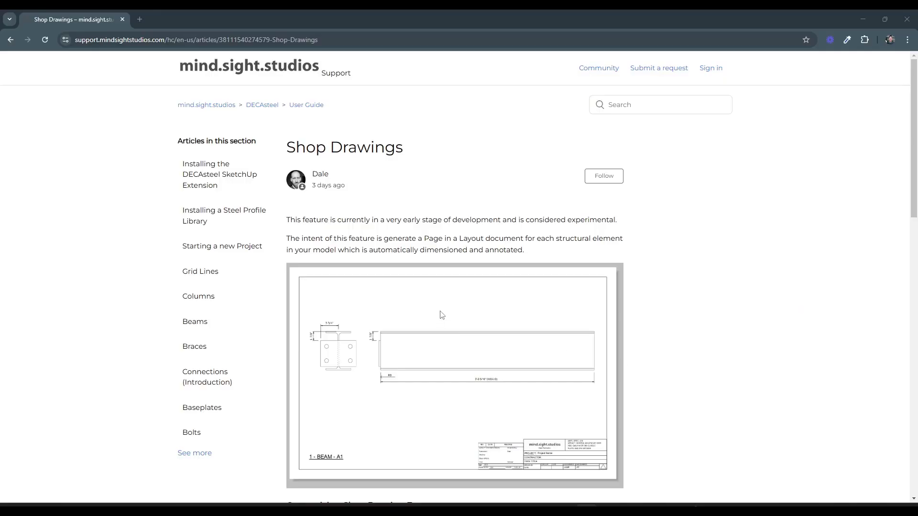
Step: Switch to the browser and review the Shop Drawings support article, including its section on customizing the shop drawing export
scroll(442, 315, down, 2)
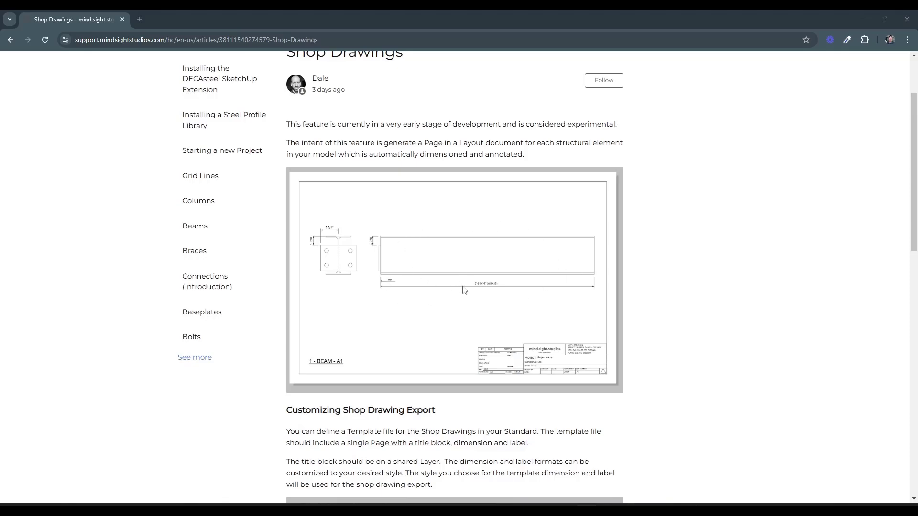
scroll(479, 293, down, 7)
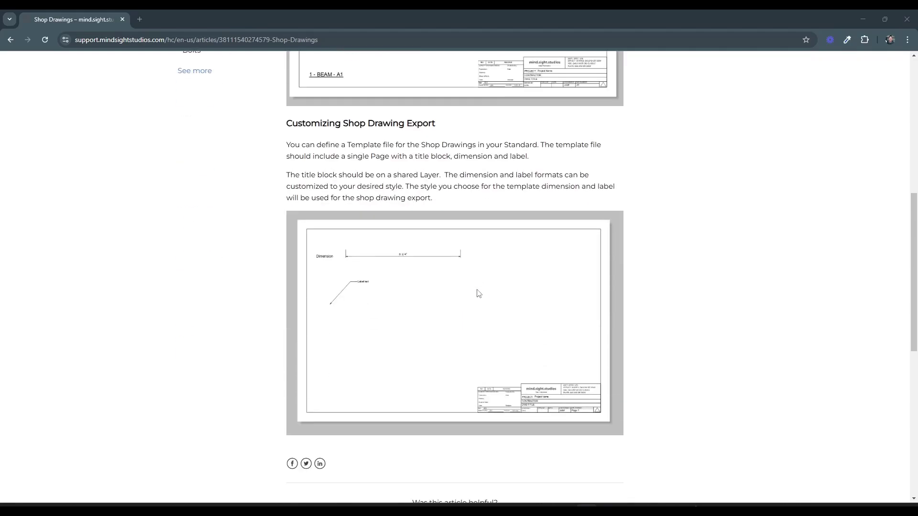
scroll(479, 292, up, 1)
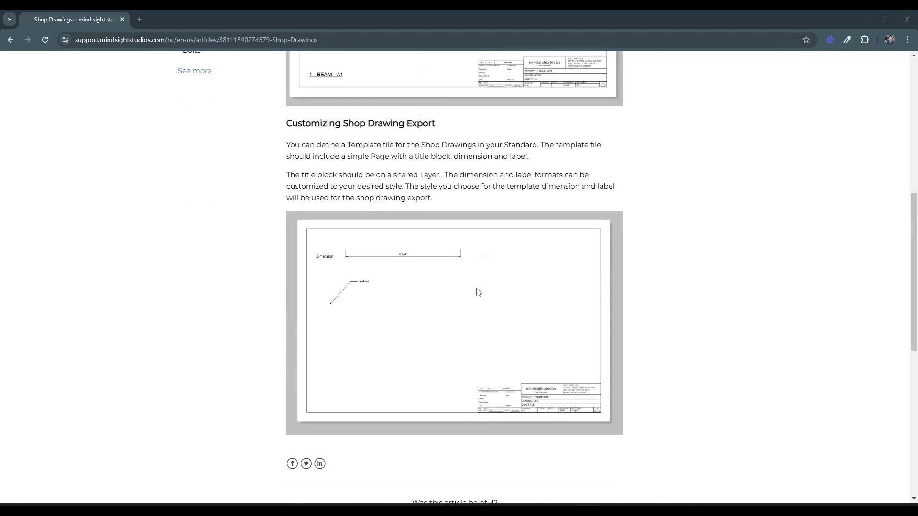